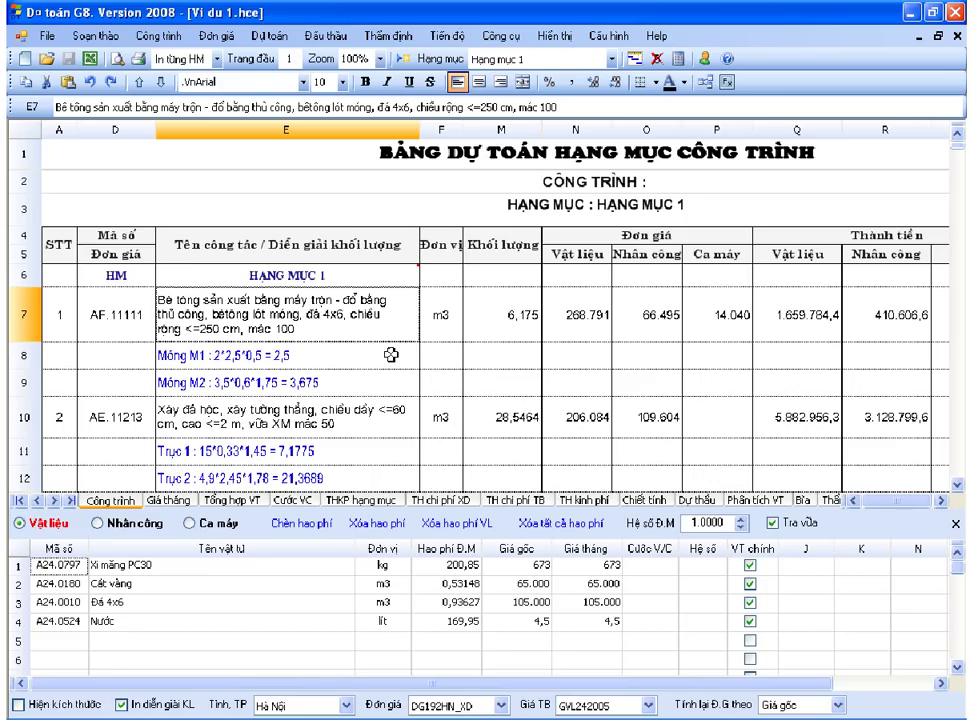
# - Examine the Công trình estimate, and look through the material, labour and machine sections of the Tổng hợp VT sheet
pyautogui.scroll(-3, 382, 370)
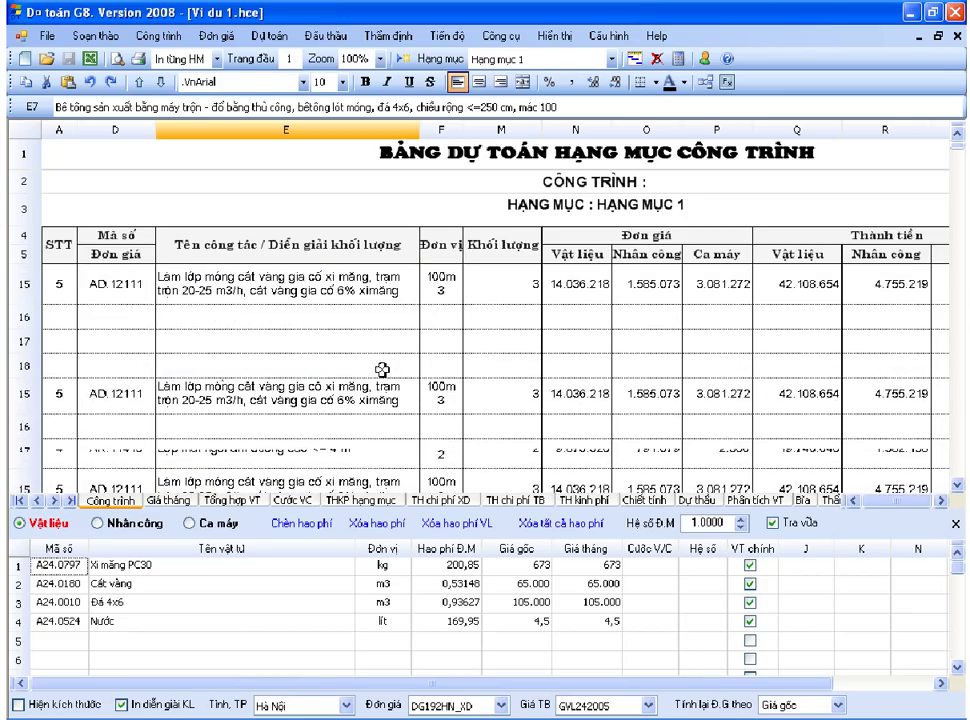
pyautogui.scroll(3, 382, 370)
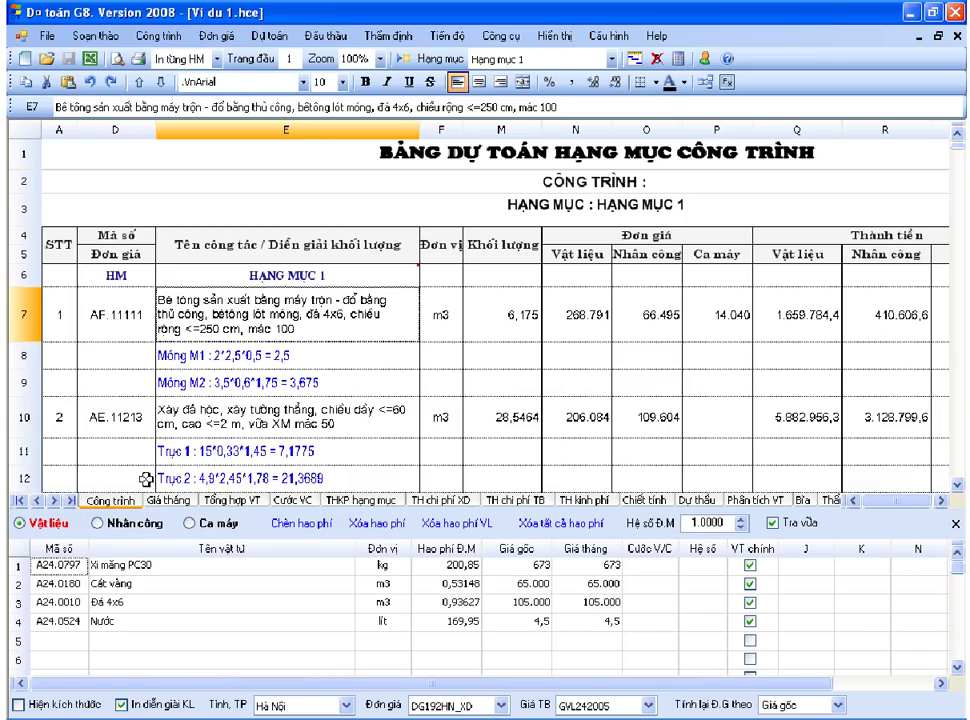
pyautogui.click(233, 500)
pyautogui.click(320, 388)
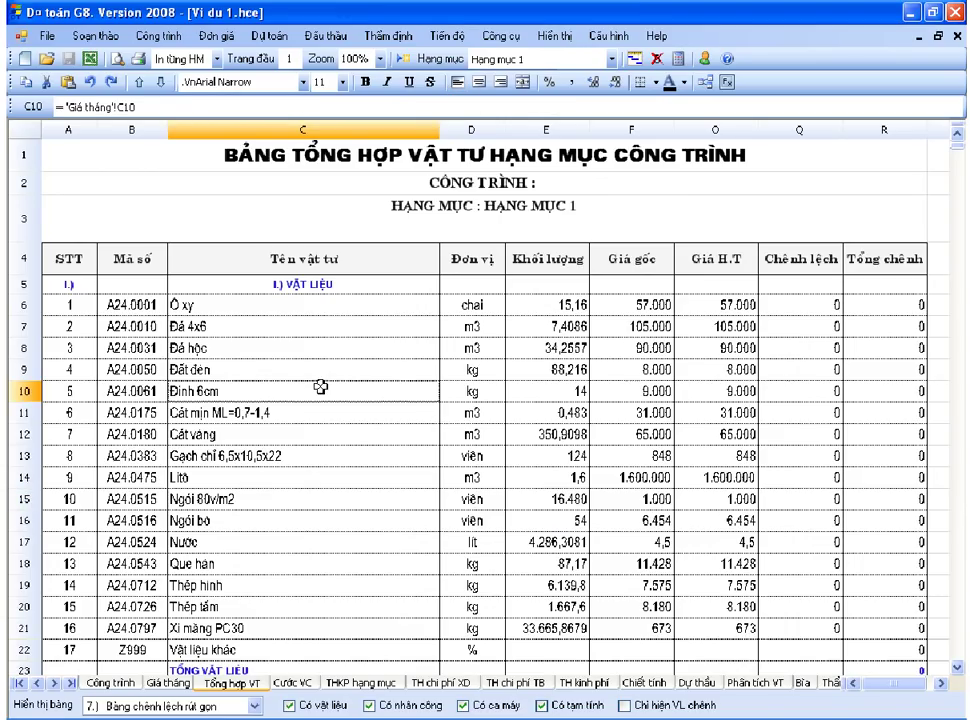
pyautogui.click(327, 289)
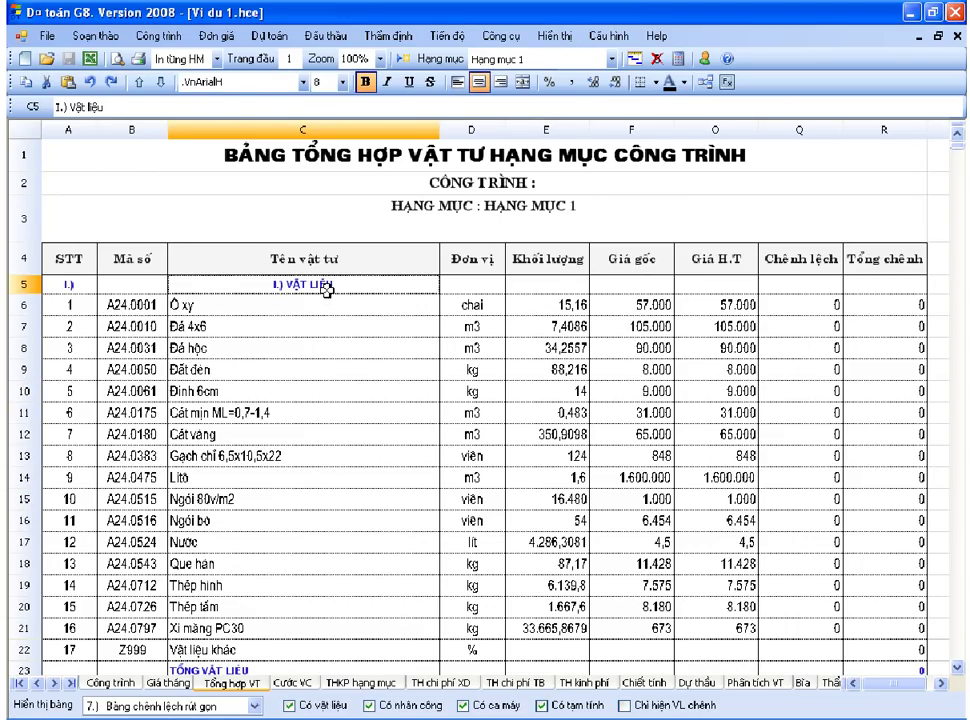
pyautogui.scroll(-2, 327, 289)
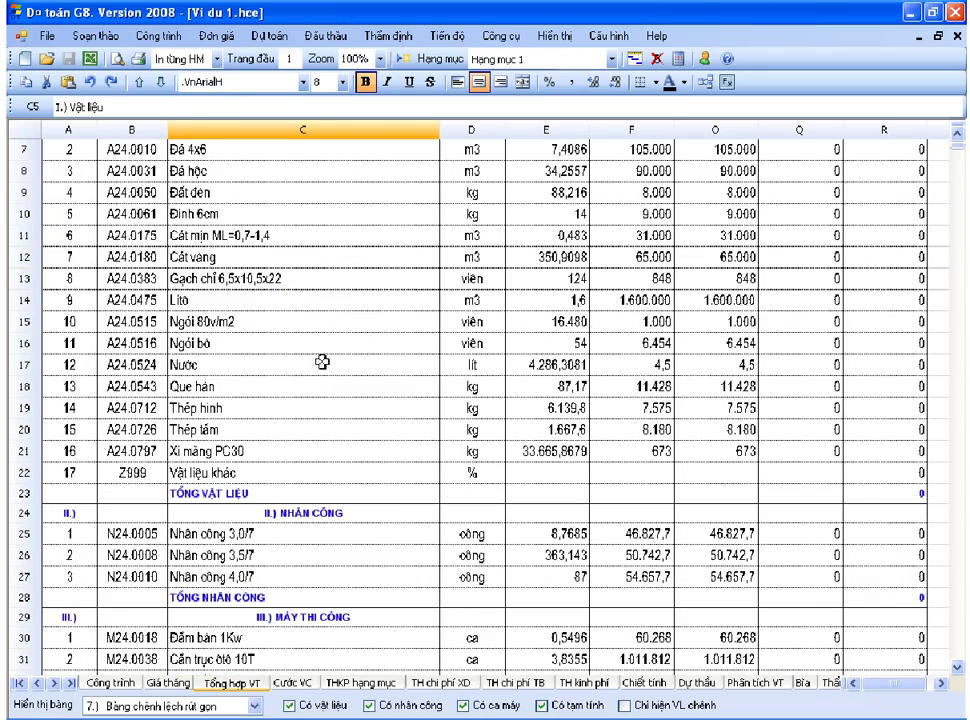
pyautogui.click(320, 512)
pyautogui.click(320, 616)
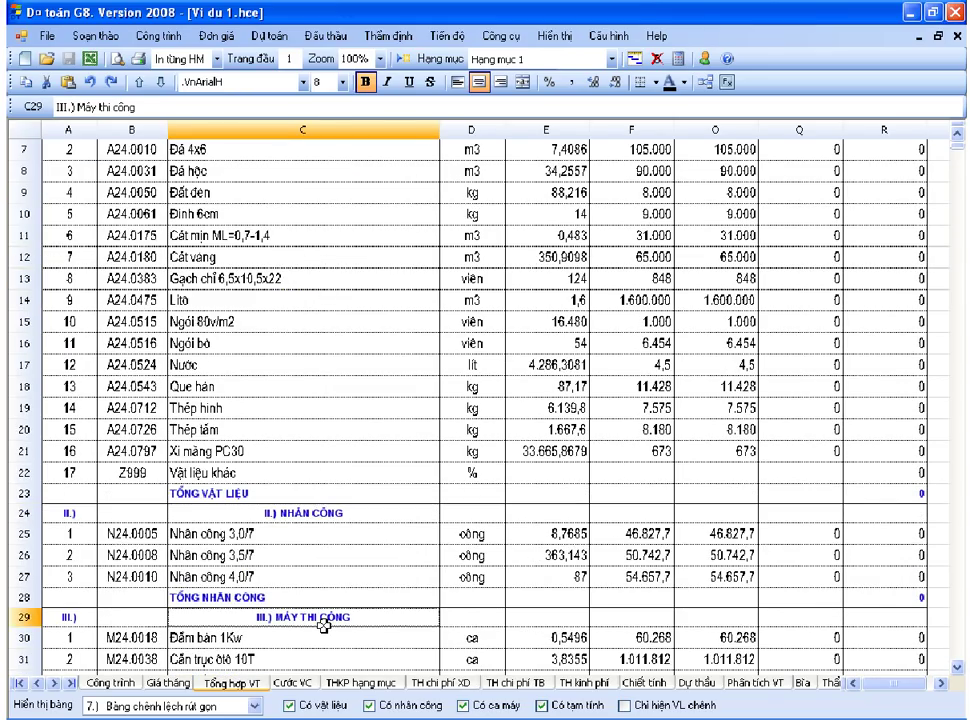
pyautogui.scroll(-1, 322, 654)
pyautogui.scroll(-3, 322, 626)
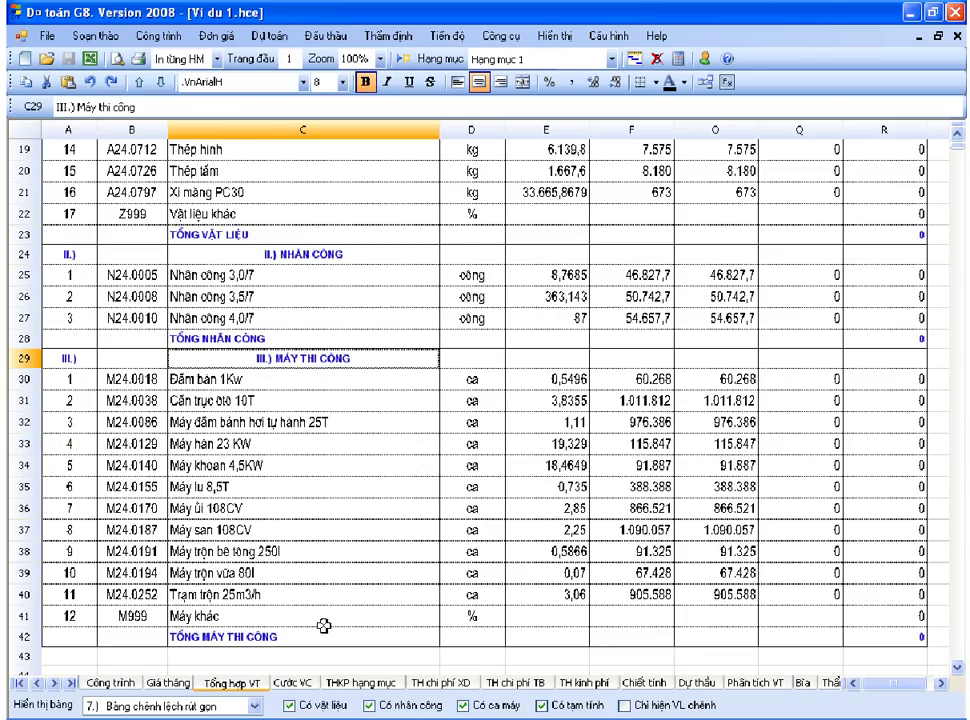
pyautogui.scroll(6, 323, 626)
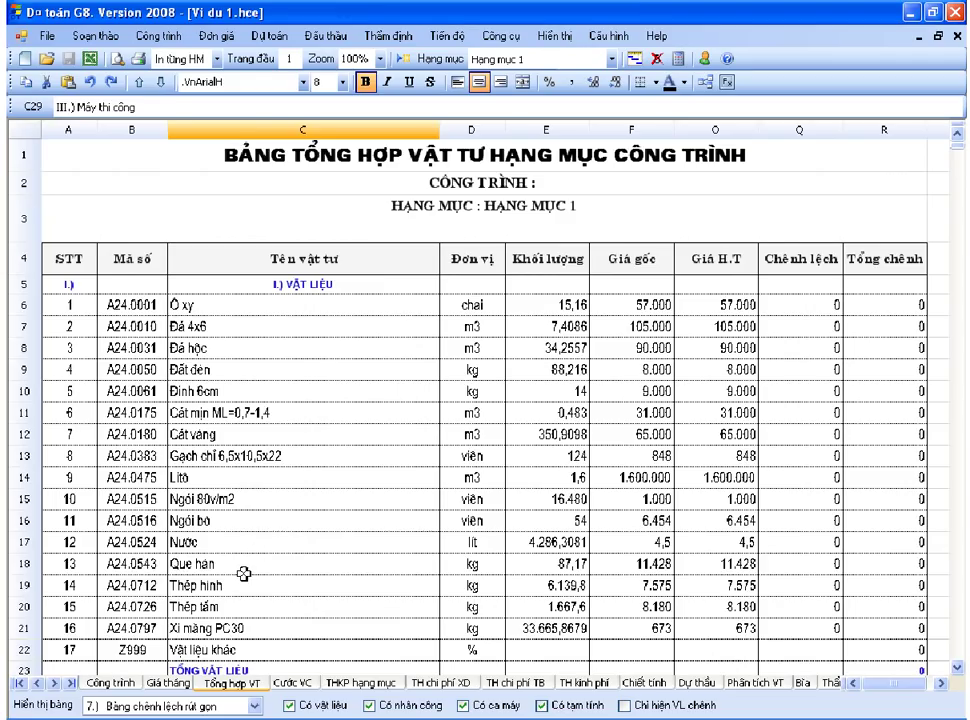
# - Review the available display tables and examine the summary's base price, price difference and total difference columns for all sections
pyautogui.click(122, 712)
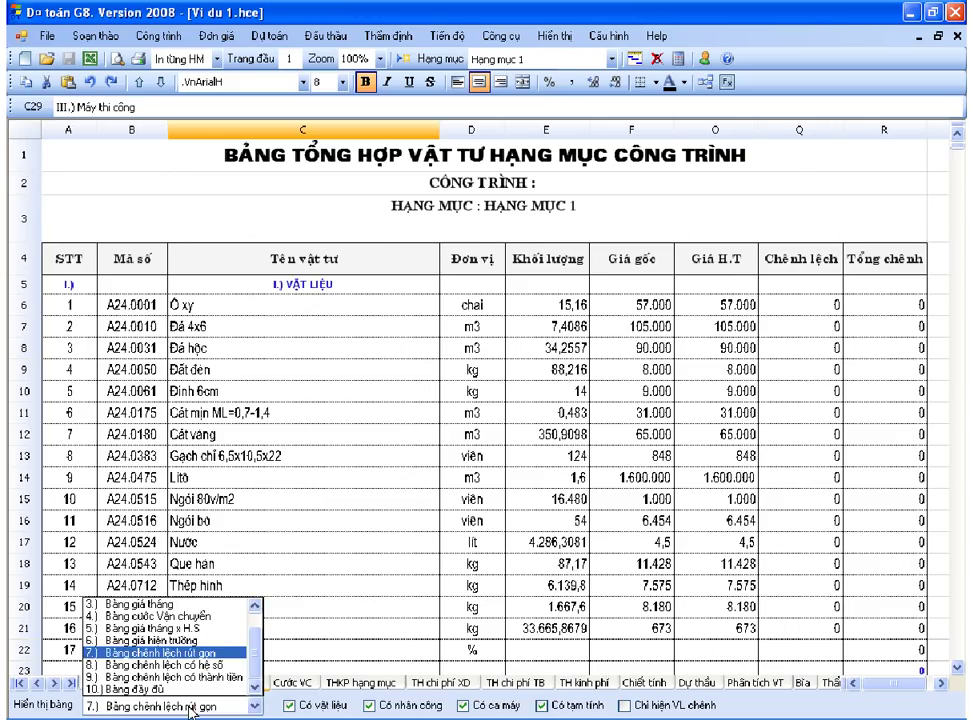
pyautogui.click(193, 711)
pyautogui.click(329, 369)
pyautogui.click(457, 414)
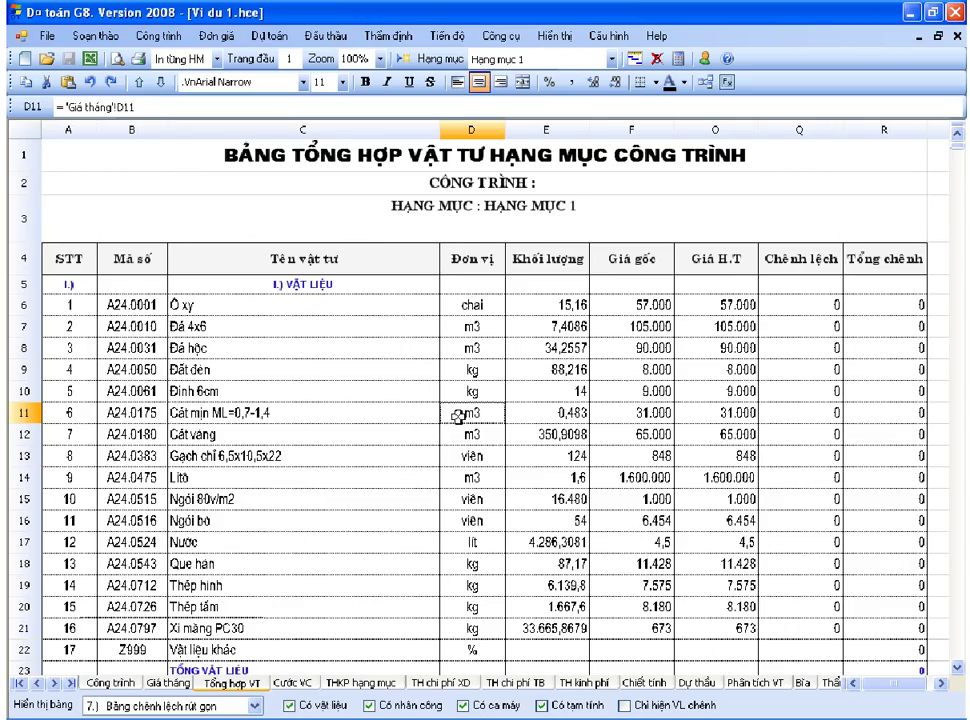
pyautogui.click(385, 418)
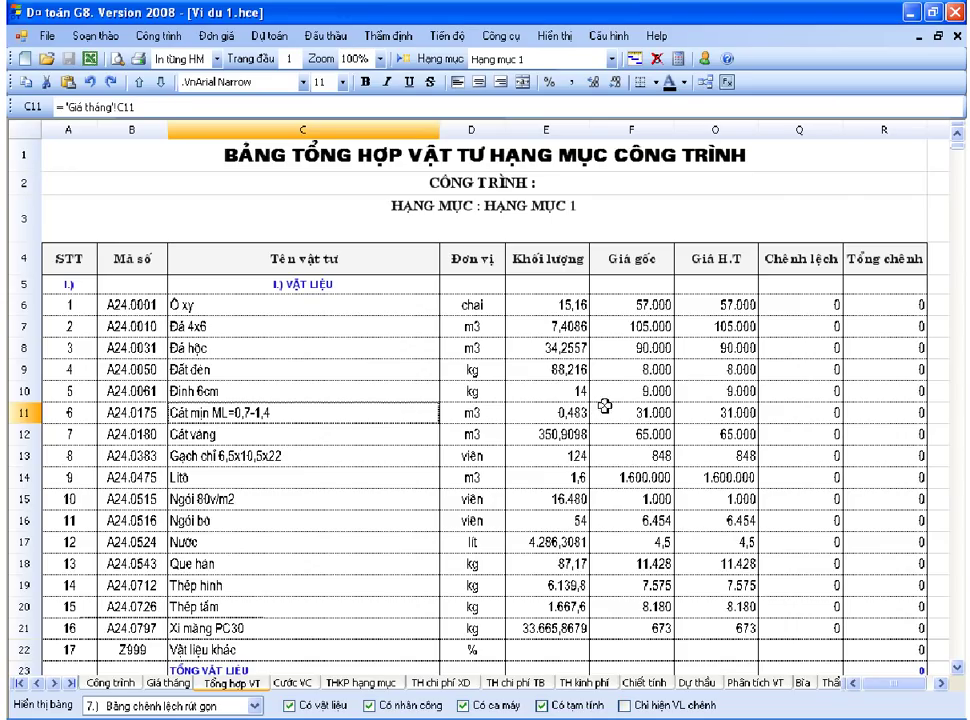
pyautogui.click(640, 304)
pyautogui.click(756, 318)
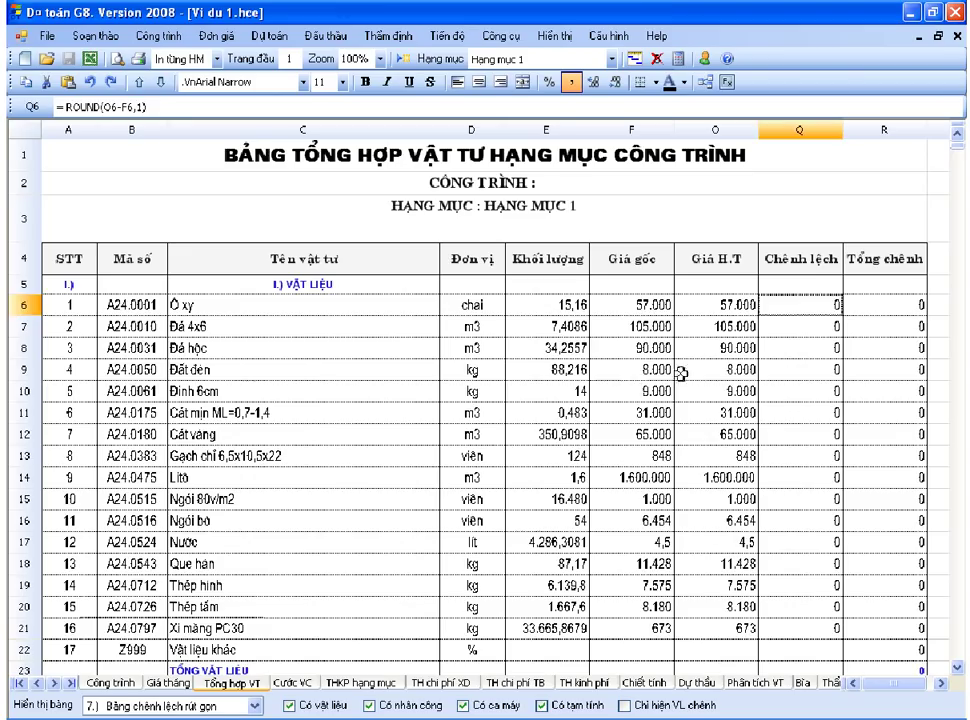
pyautogui.click(635, 390)
pyautogui.click(640, 304)
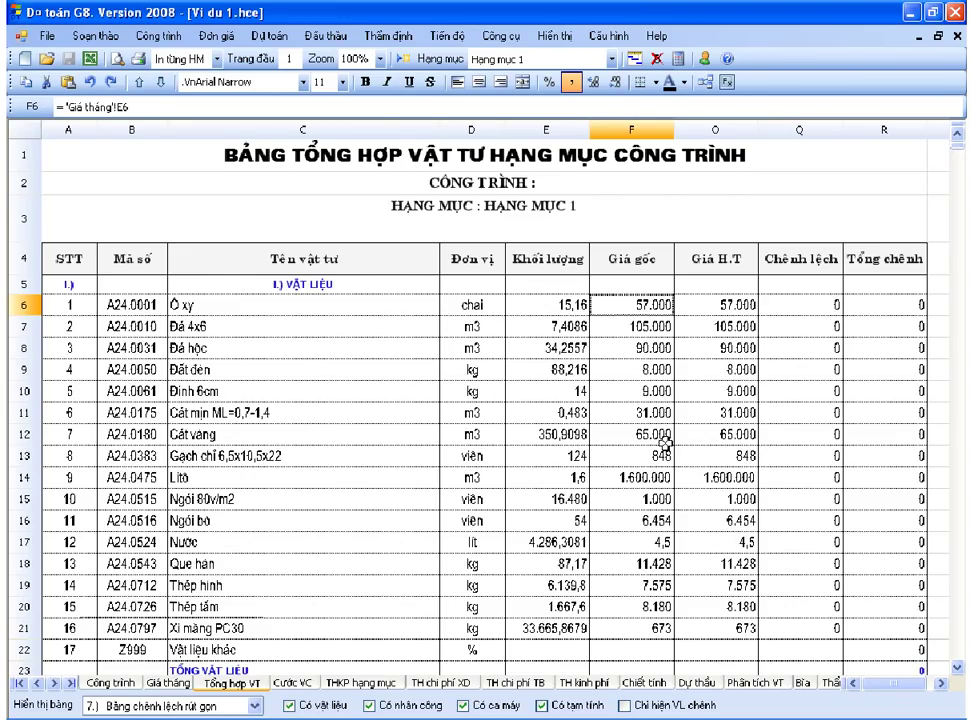
pyautogui.click(909, 327)
pyautogui.scroll(-1, 845, 418)
pyautogui.scroll(-4, 845, 418)
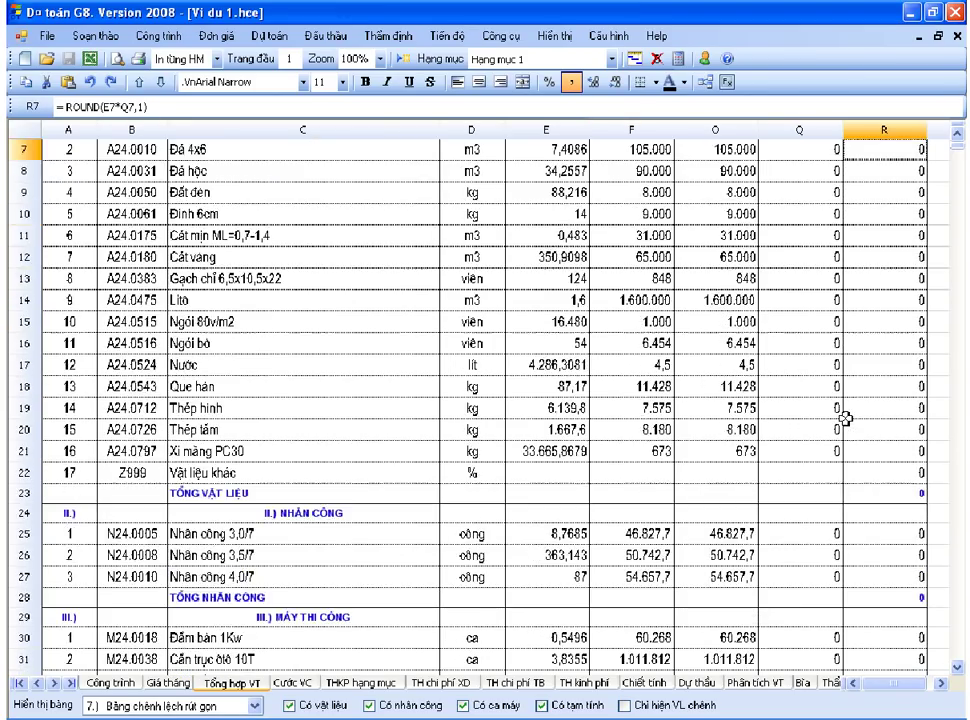
pyautogui.scroll(-2, 845, 418)
pyautogui.scroll(7, 845, 418)
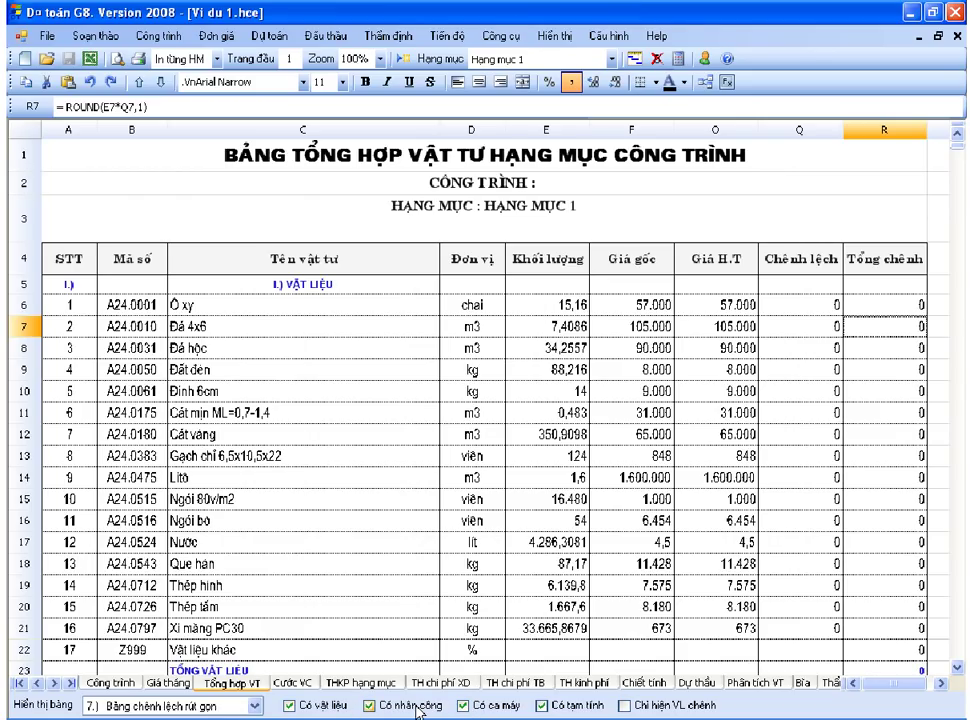
# - Exclude labour (Có nhân công) and machine shifts (Có ca máy) from the material summary, recalculate the table, and check its sections
pyautogui.click(365, 348)
pyautogui.click(336, 290)
pyautogui.scroll(-2, 336, 405)
pyautogui.click(330, 528)
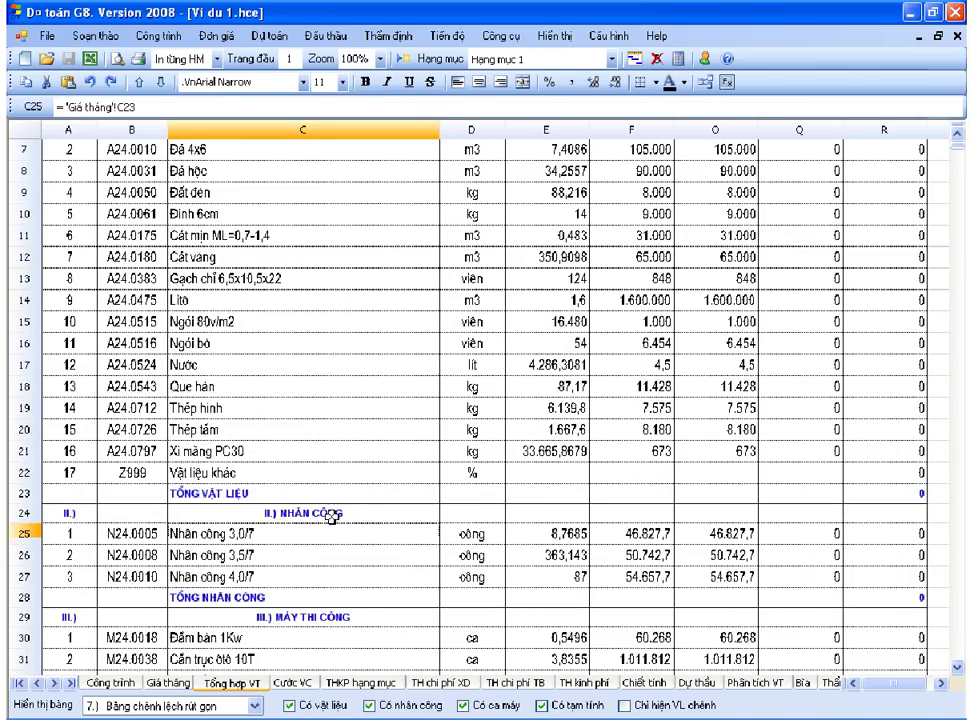
pyautogui.click(325, 512)
pyautogui.click(335, 616)
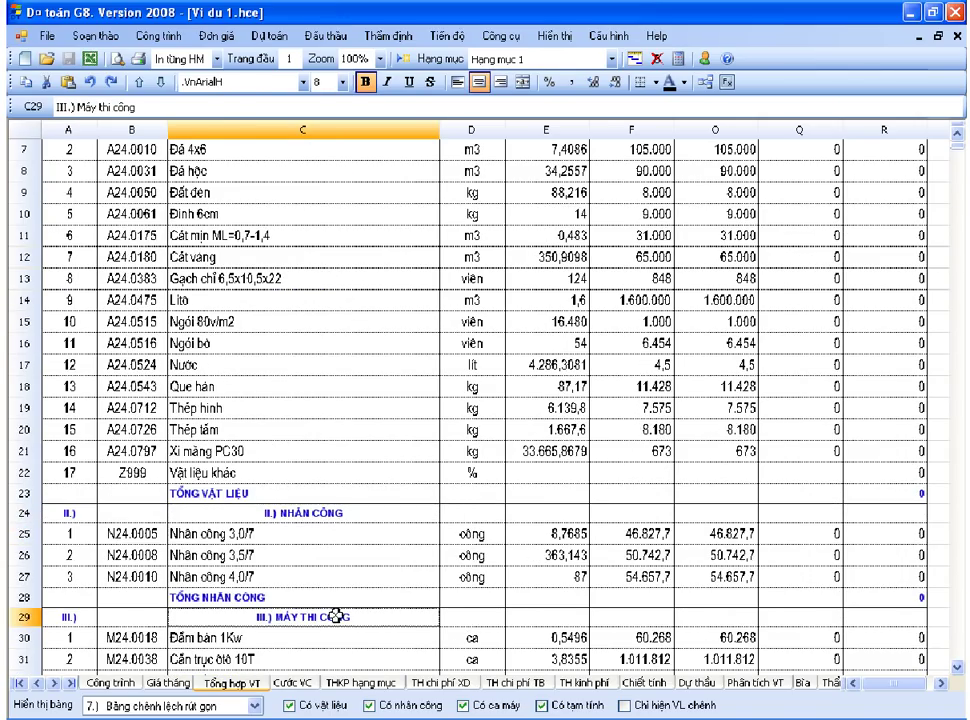
pyautogui.scroll(2, 335, 616)
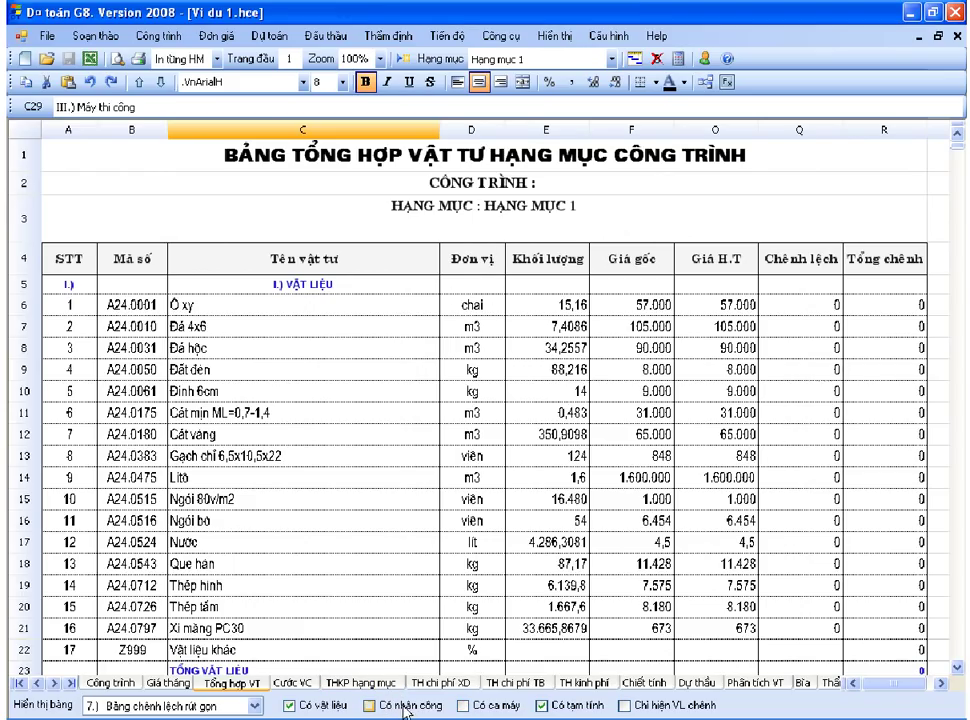
pyautogui.click(403, 61)
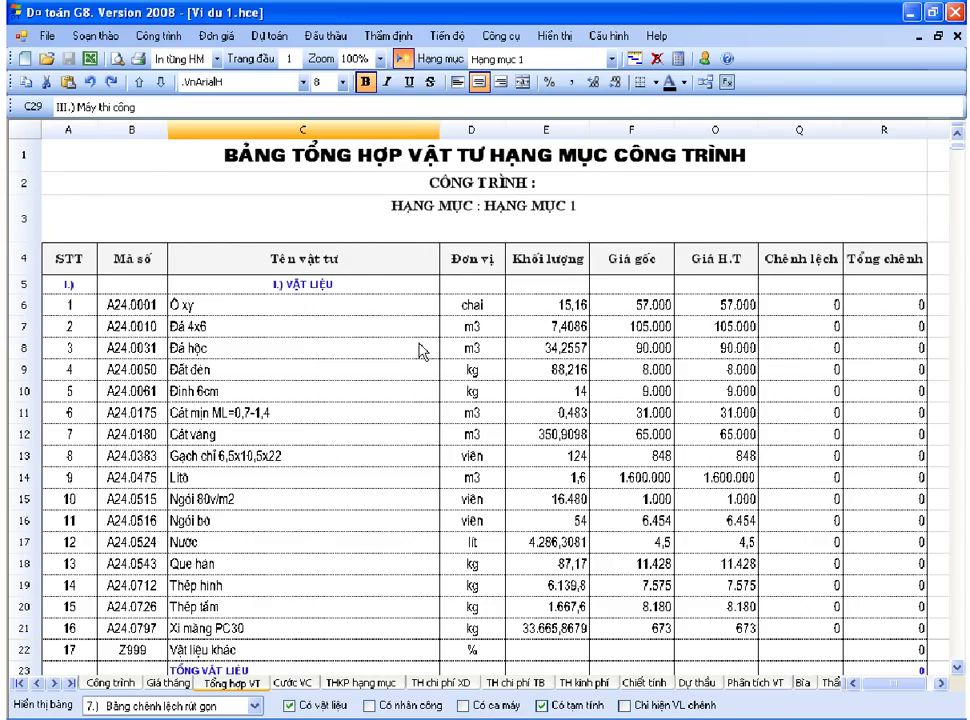
pyautogui.click(489, 420)
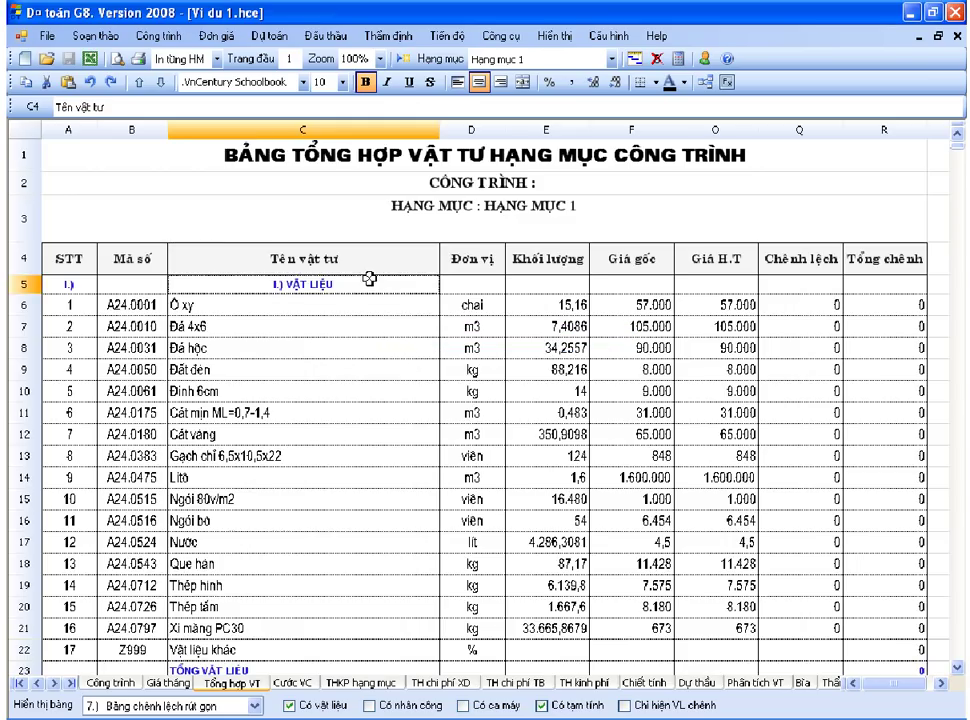
pyautogui.scroll(-1, 364, 340)
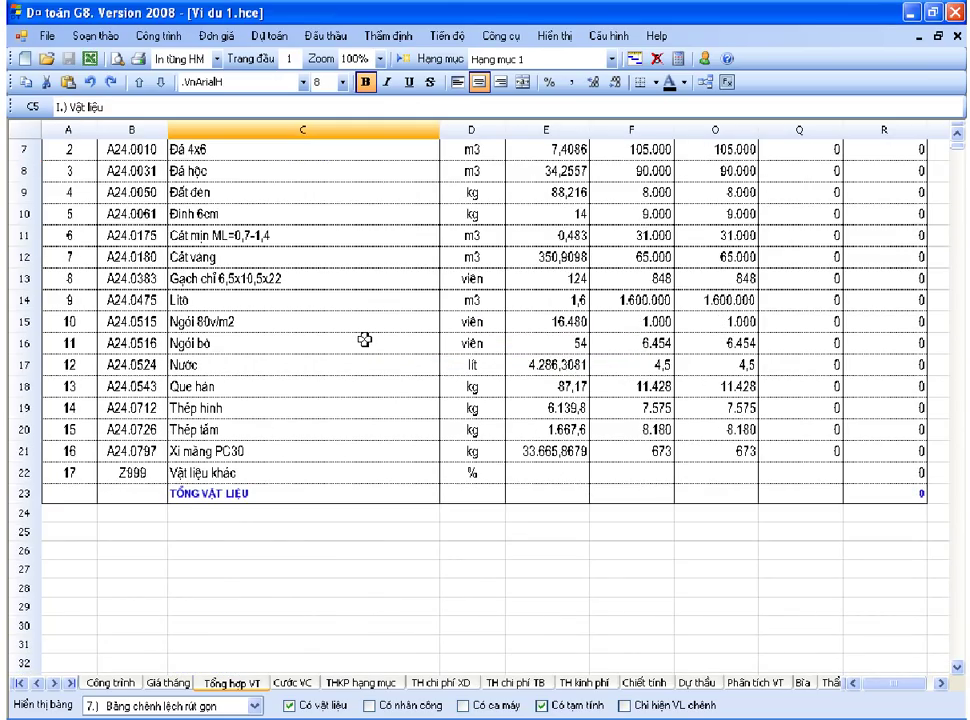
pyautogui.scroll(2, 364, 340)
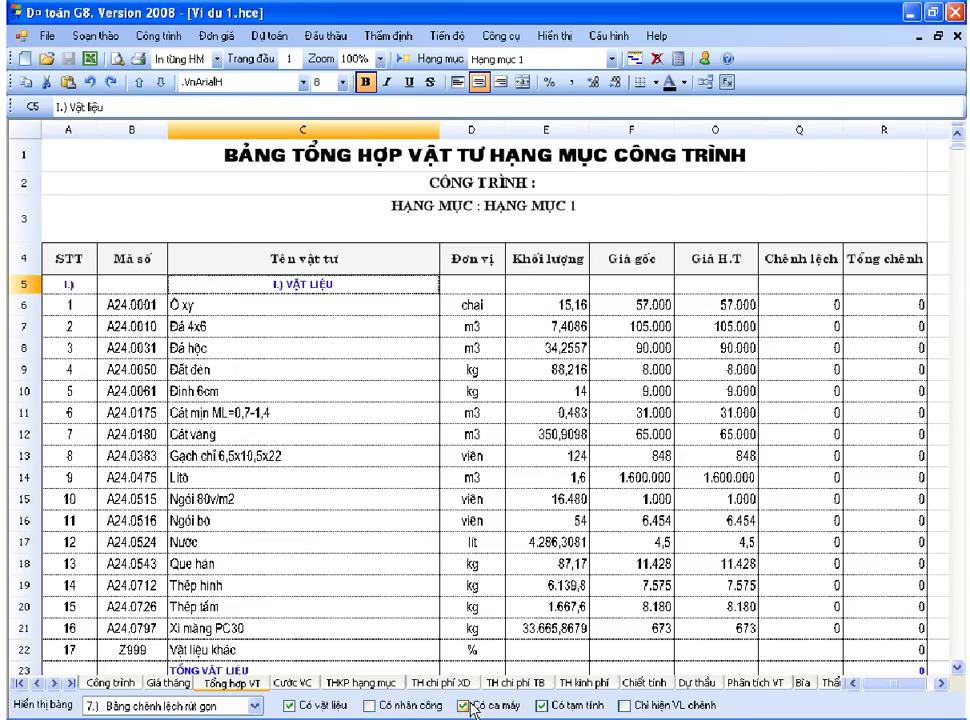
# - Include machine shifts (Có ca máy) and labour (Có nhân công) in the material summary again, recalculating the table after each
pyautogui.click(444, 588)
pyautogui.click(398, 59)
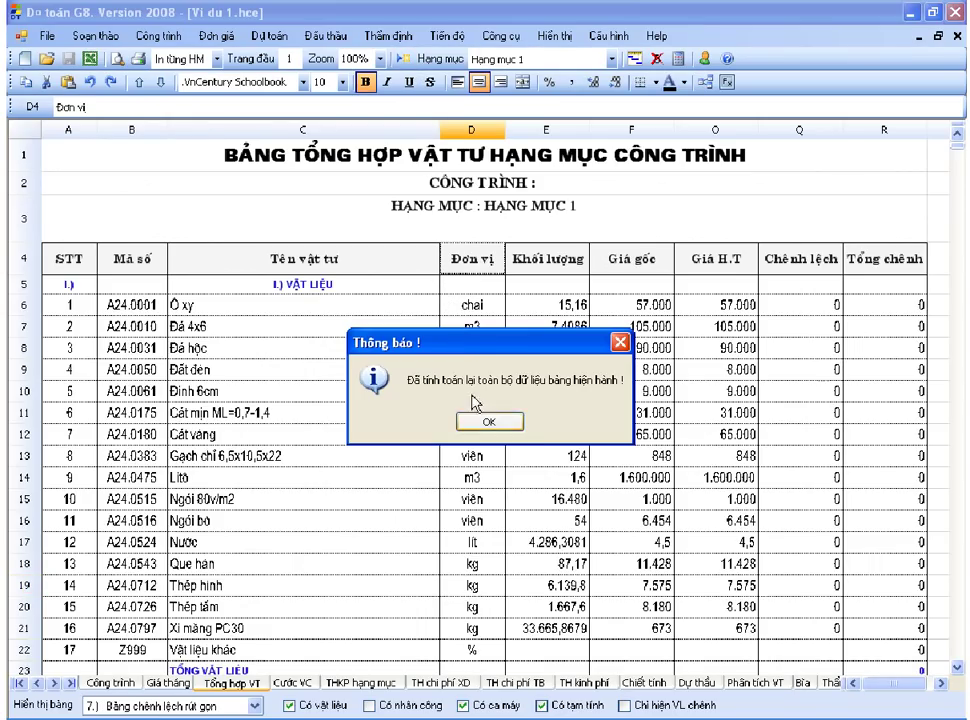
pyautogui.click(482, 418)
pyautogui.click(383, 343)
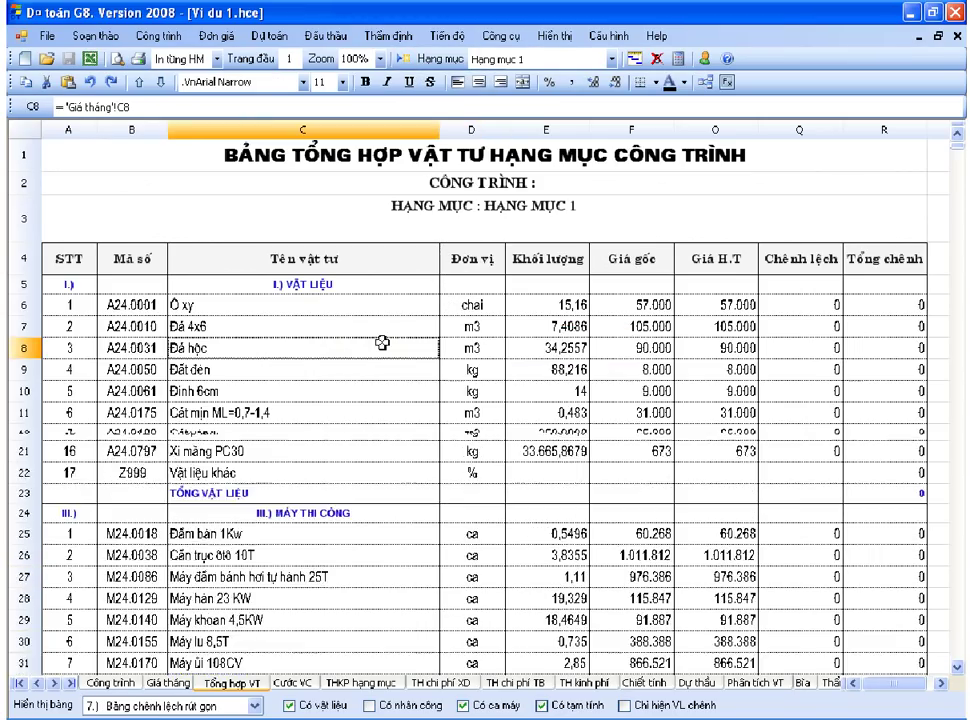
pyautogui.scroll(-4, 383, 343)
pyautogui.click(351, 386)
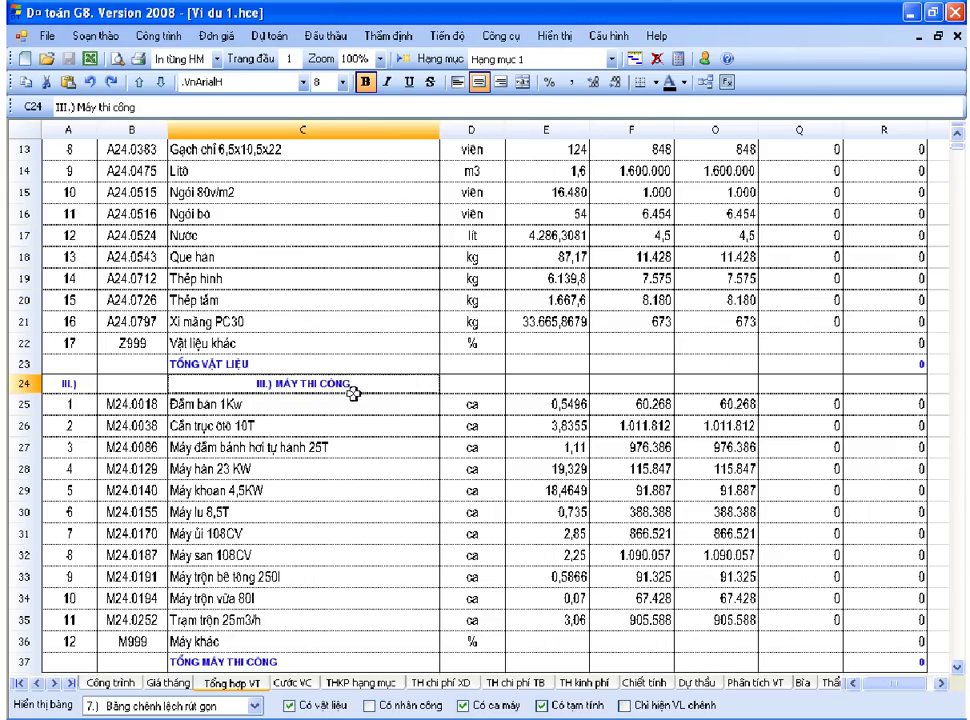
pyautogui.scroll(4, 358, 403)
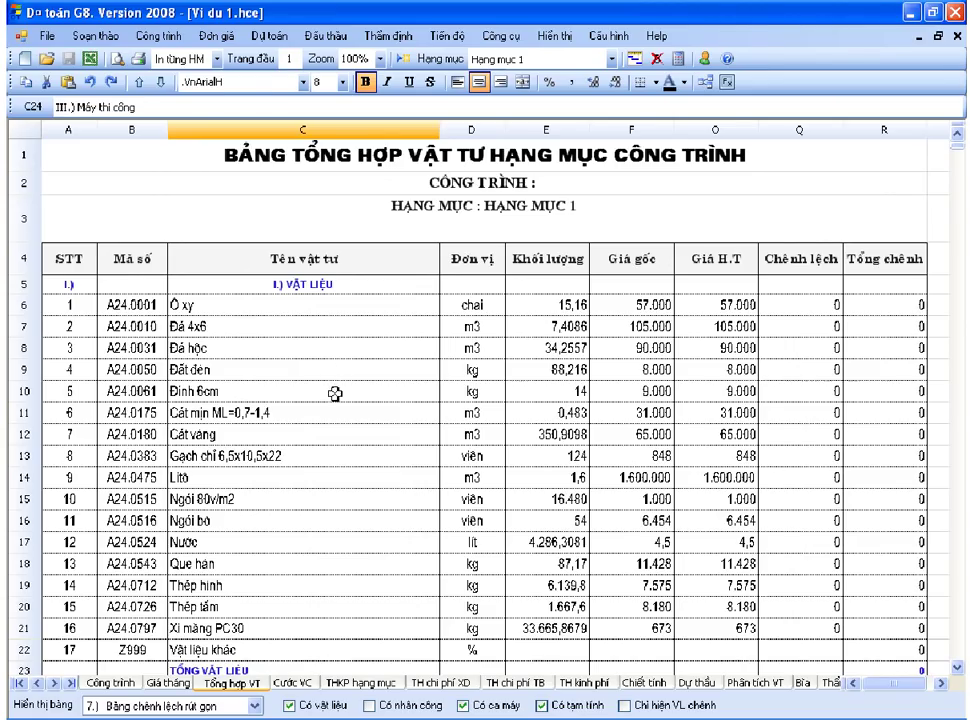
pyautogui.click(403, 61)
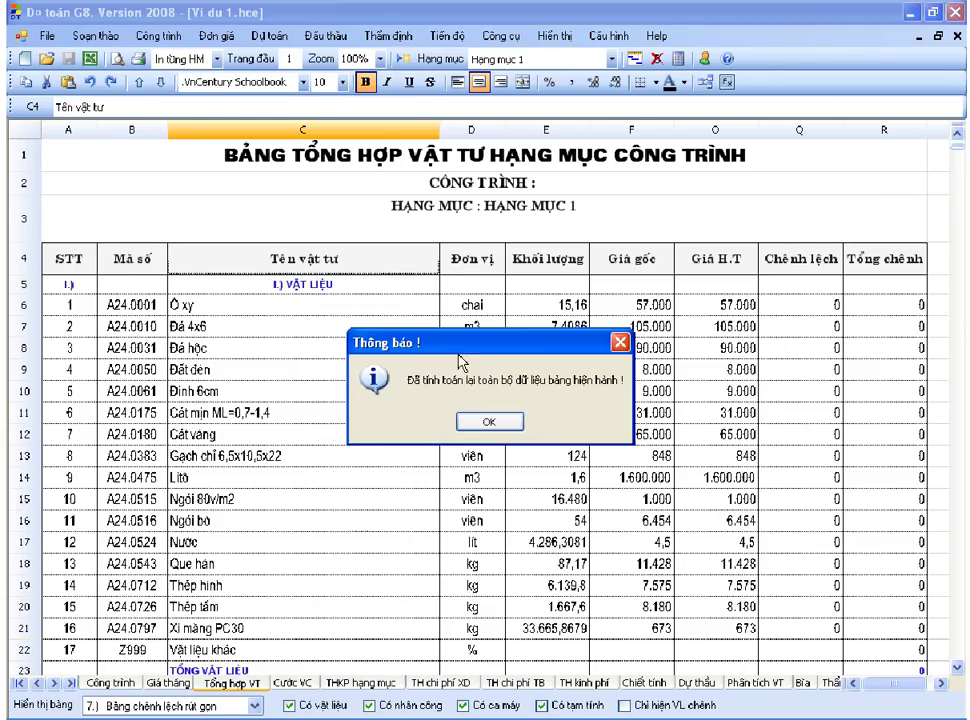
pyautogui.click(470, 417)
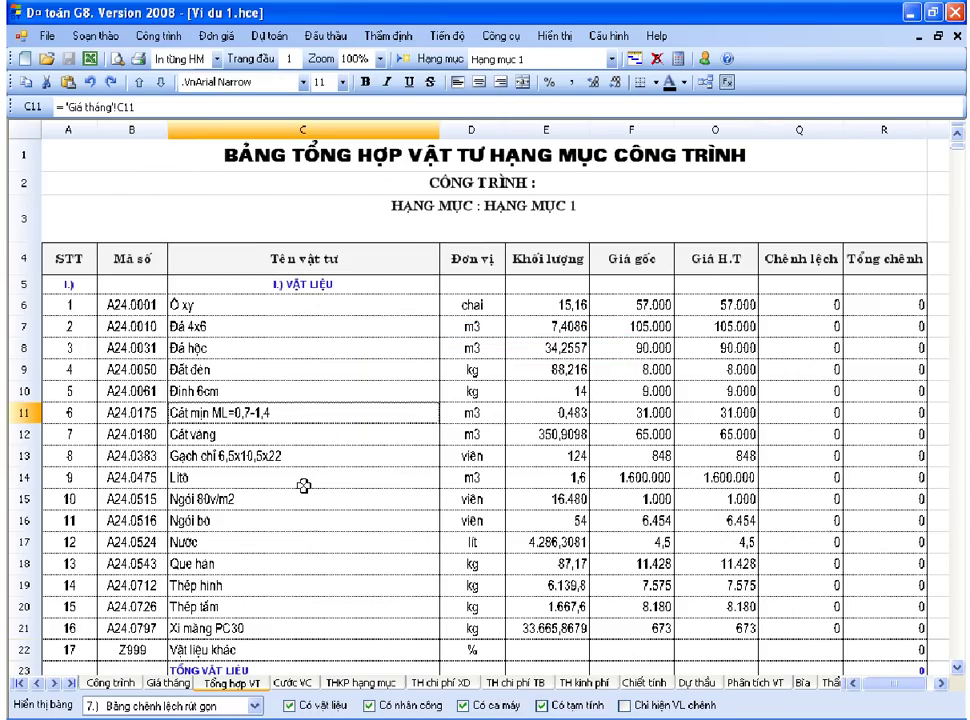
# - Insert an empty row above work item AE.11213 in the Công trình sheet
pyautogui.click(112, 684)
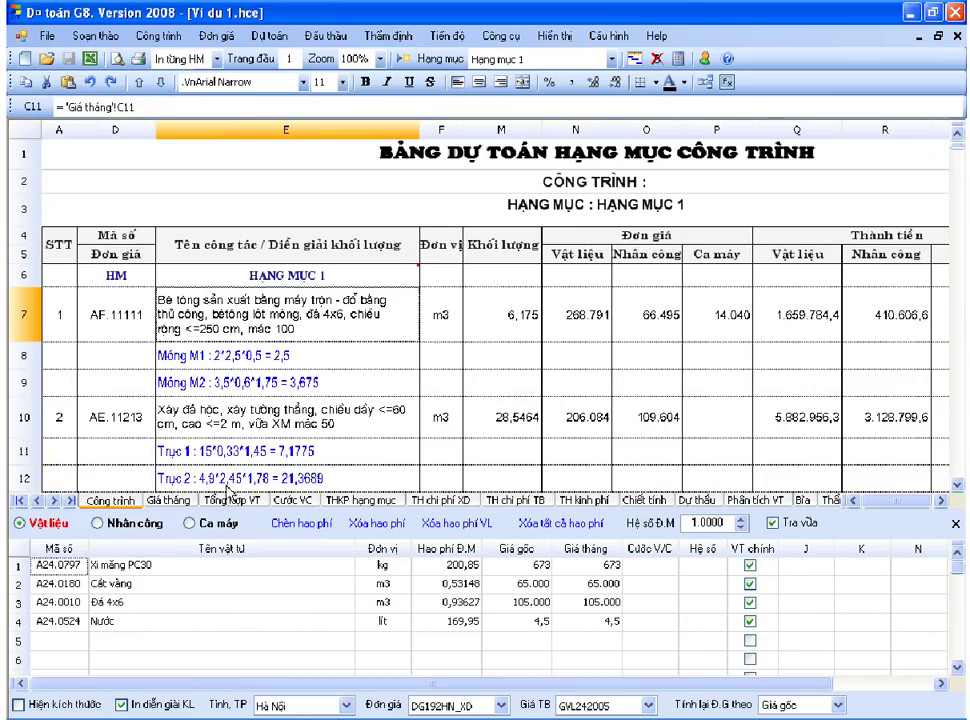
pyautogui.click(177, 447)
pyautogui.click(138, 424)
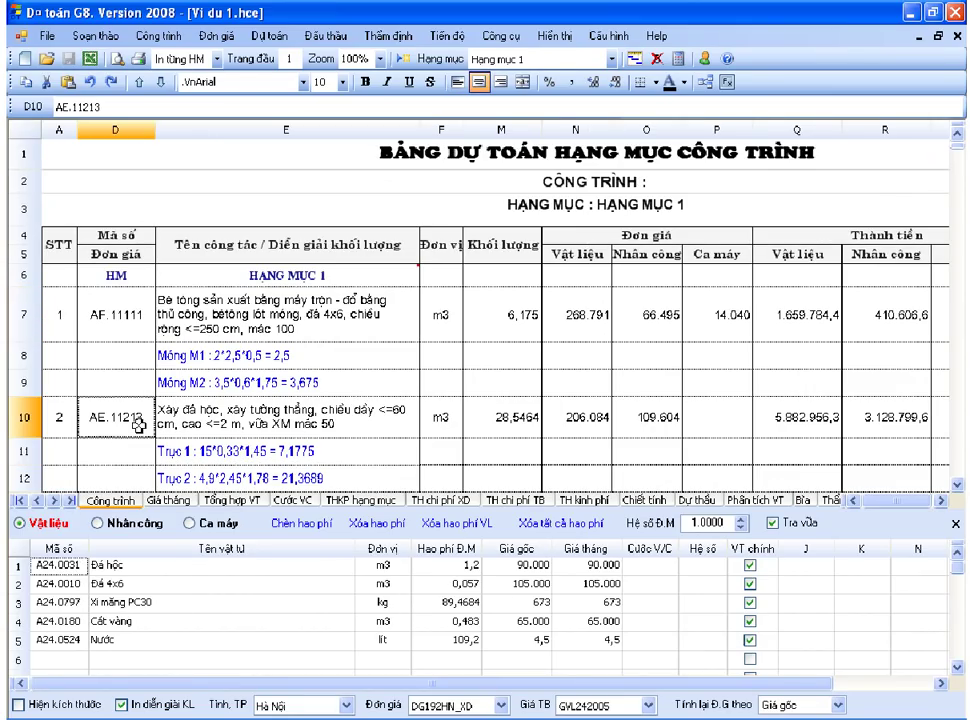
pyautogui.rightClick(138, 424)
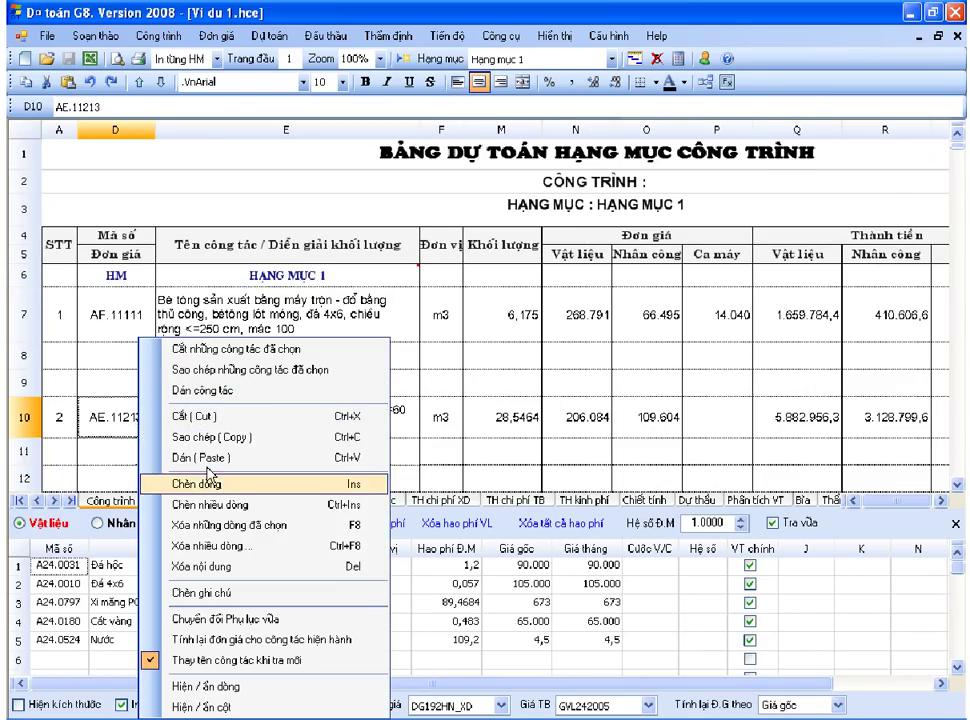
pyautogui.click(150, 545)
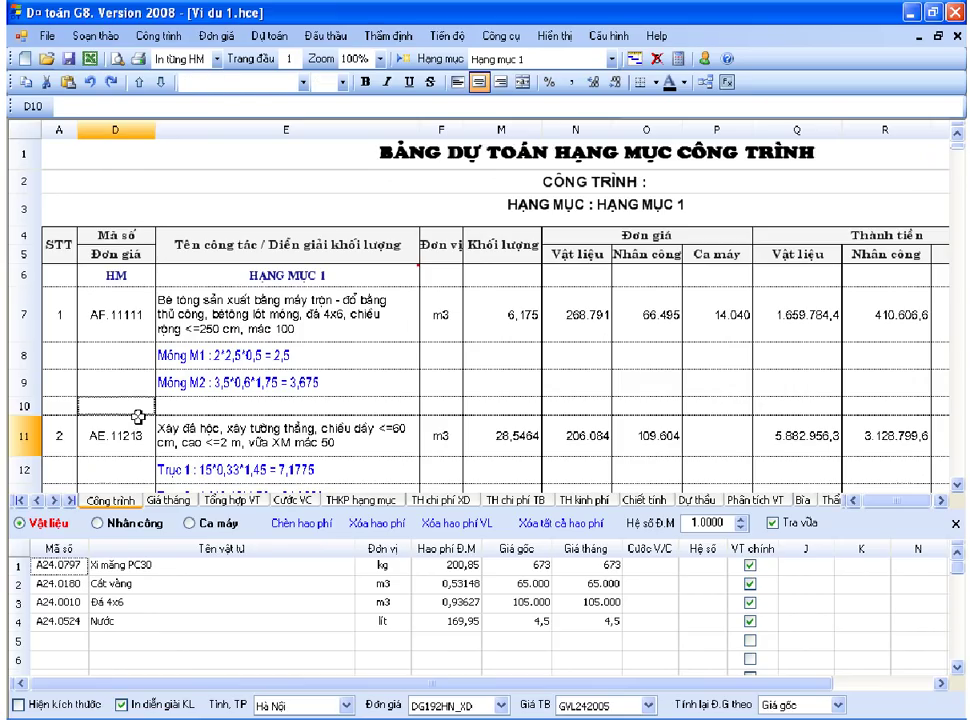
# - Enter a provisional work item in the empty row 10 with code TT and the name "Cong tac tam tih 1"
pyautogui.write('TT')
pyautogui.press('Return')
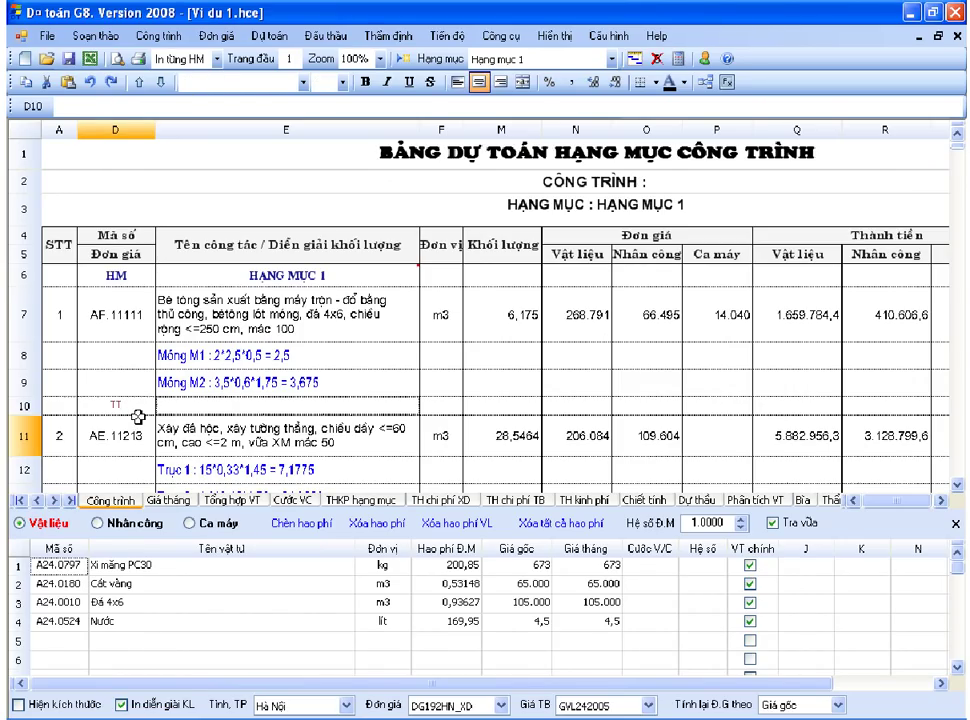
pyautogui.write('Cong tac tam tih 1')
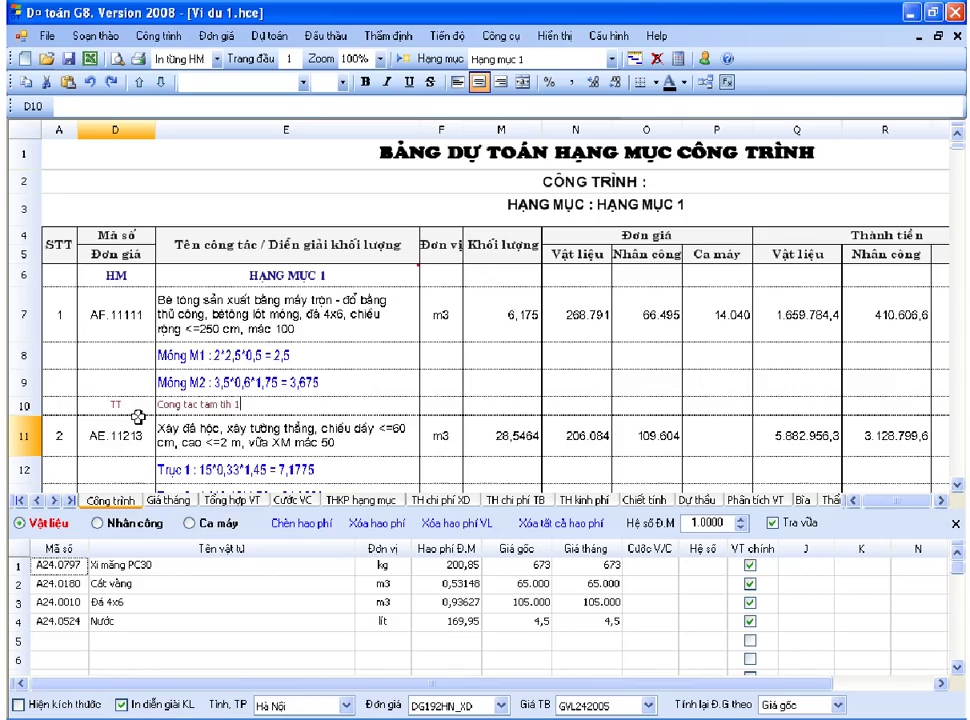
pyautogui.press('Return')
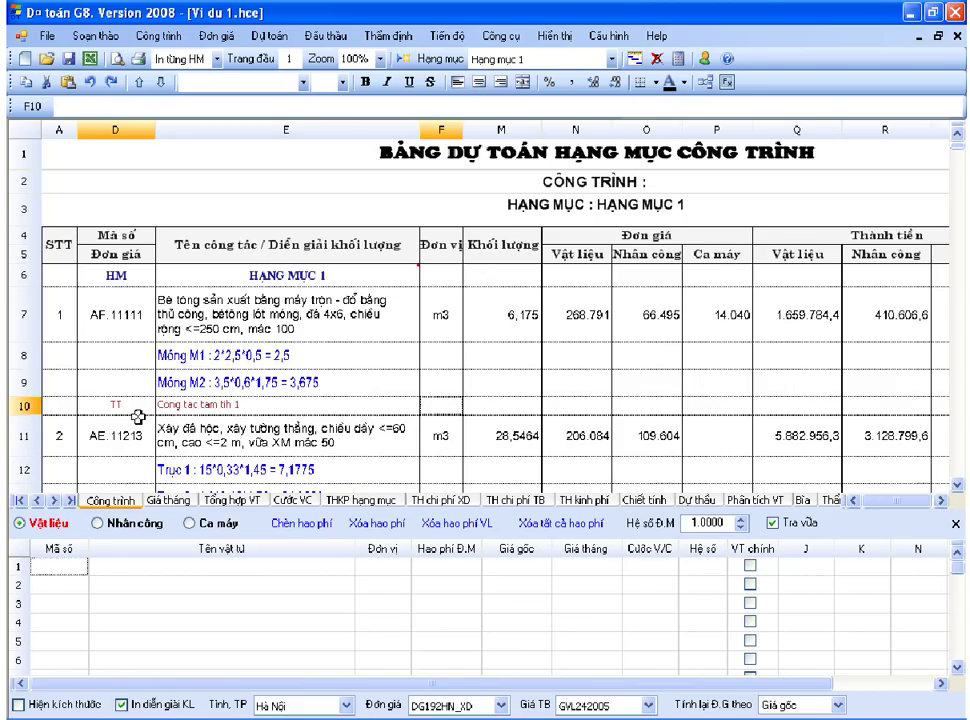
# - Give the provisional work item in row 10 the unit m2 and a quantity of 5
pyautogui.write('m2')
pyautogui.press('Return')
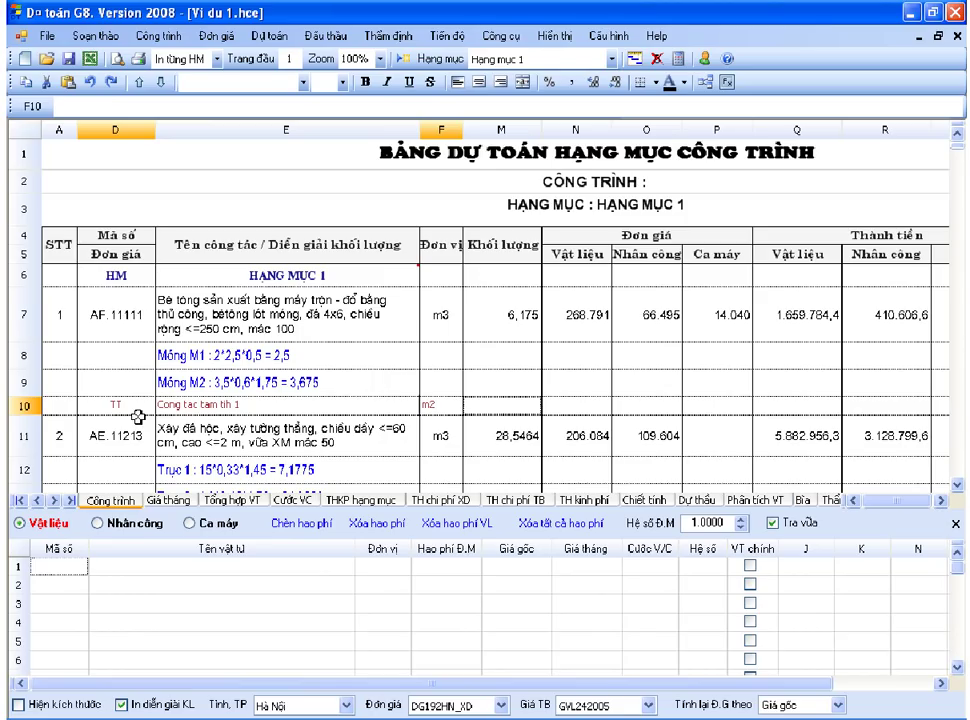
pyautogui.write('5')
pyautogui.press('Return')
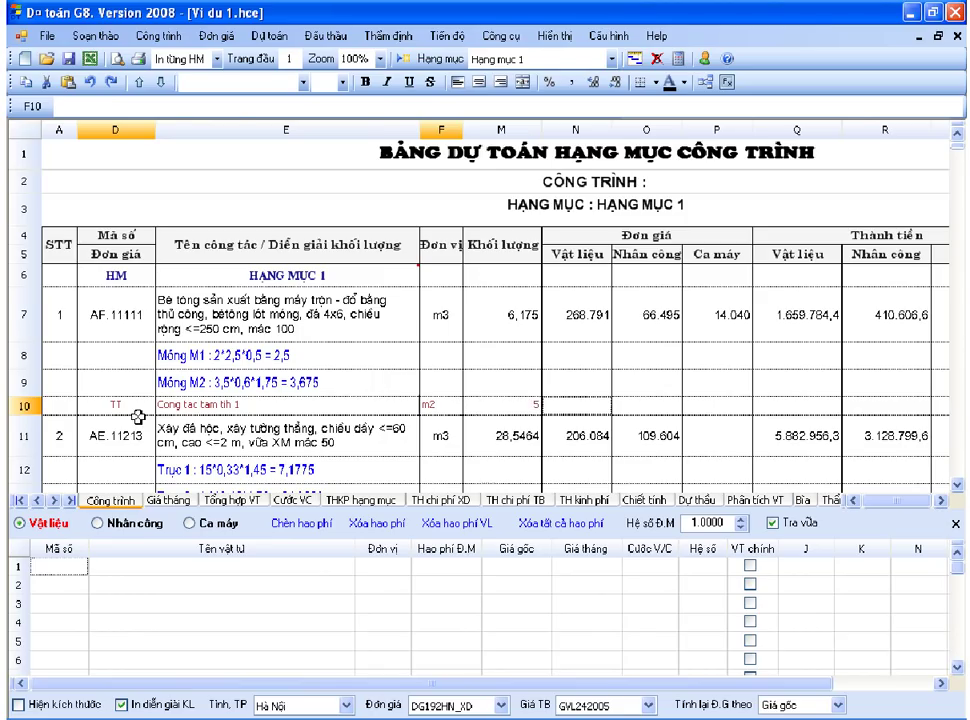
# - Set the provisional item's unit prices to 11 for material, 22 for labour and 33 for machine shifts
pyautogui.press('Return')
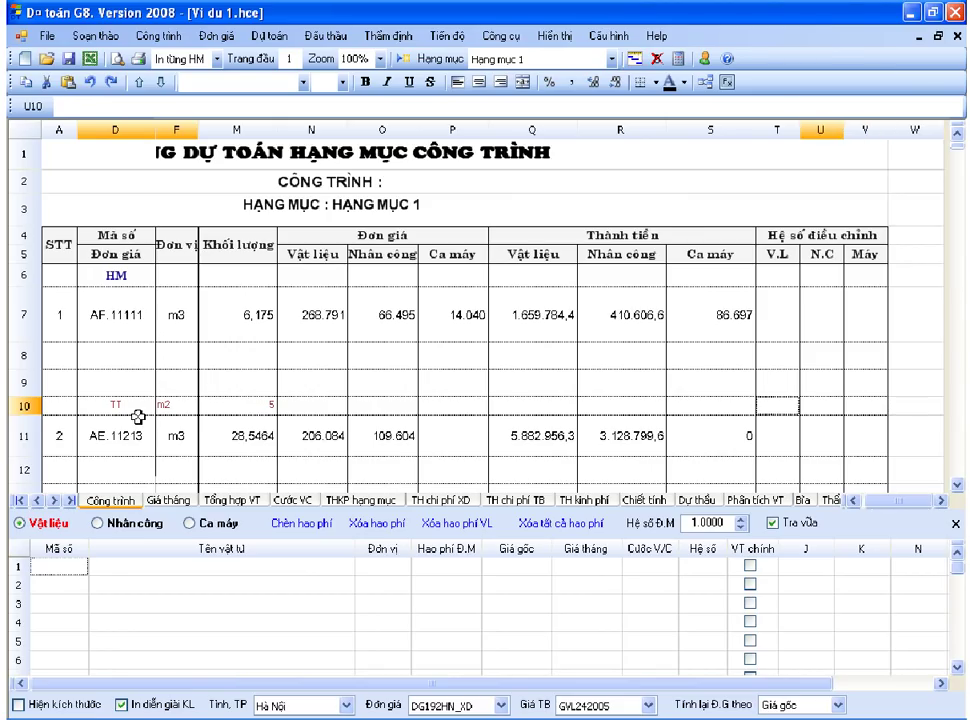
pyautogui.press('Return')
pyautogui.press('Left')
pyautogui.press('Left')
pyautogui.press('Left')
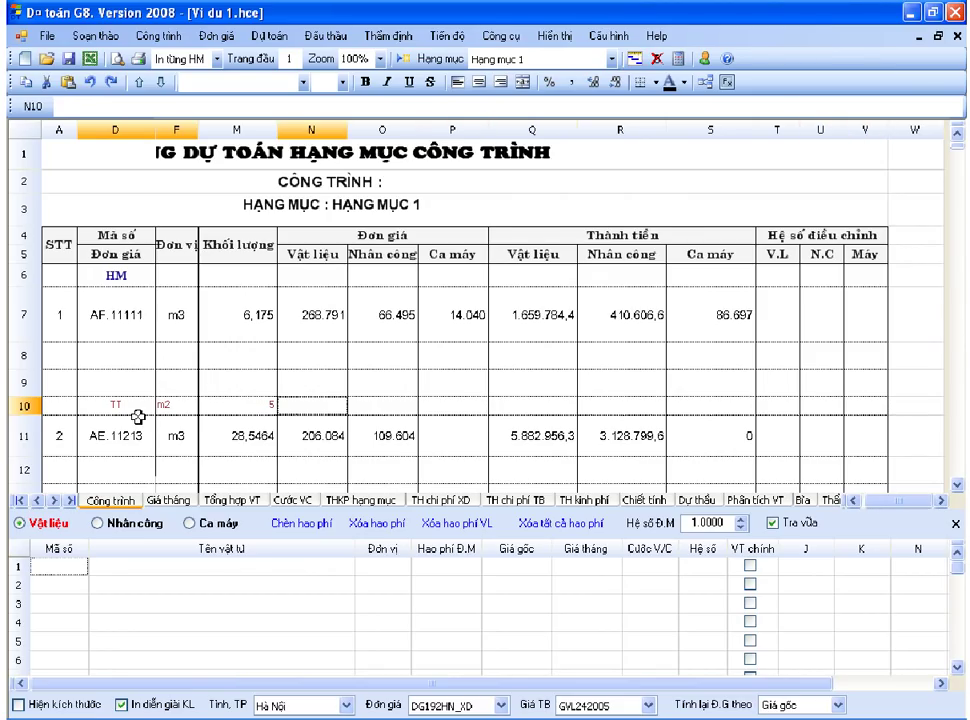
pyautogui.write('11')
pyautogui.press('Return')
pyautogui.write('22')
pyautogui.press('Return')
pyautogui.write('33')
pyautogui.press('Return')
pyautogui.press('Home')
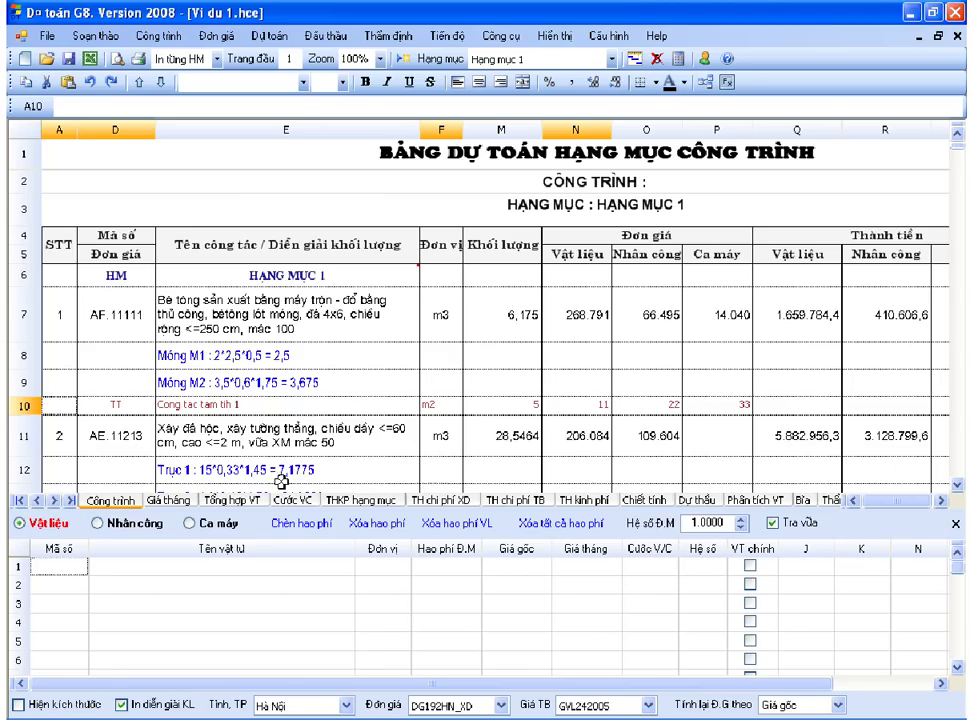
# - Look up the provisional TT item in the material section of the Tổng hợp VT summary sheet
pyautogui.click(248, 502)
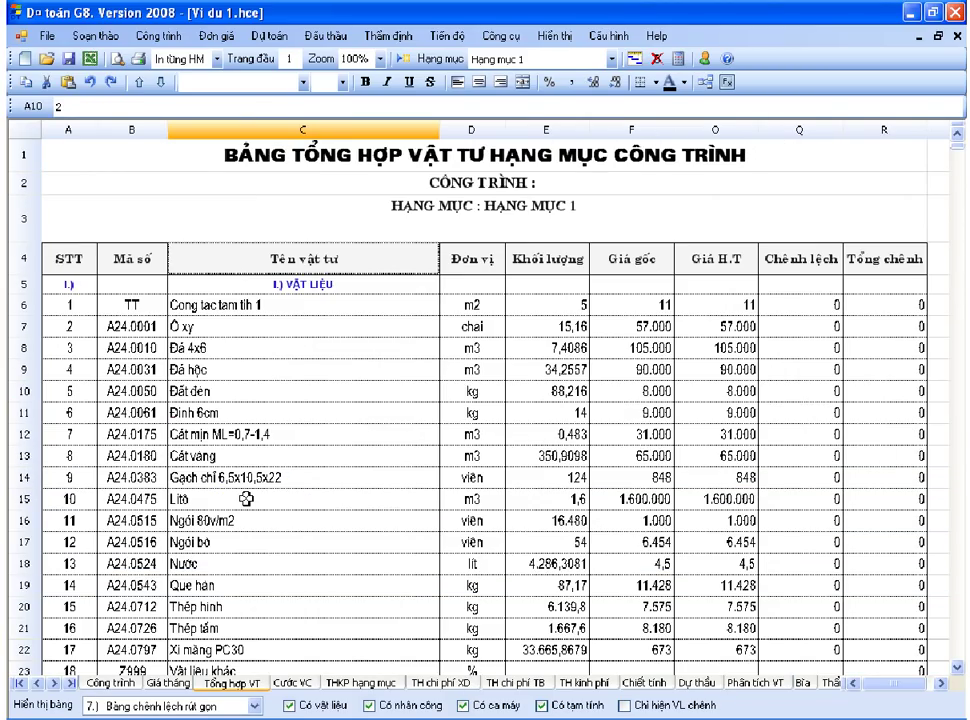
pyautogui.click(280, 436)
pyautogui.click(300, 304)
pyautogui.moveTo(161, 312); pyautogui.dragTo(318, 313)
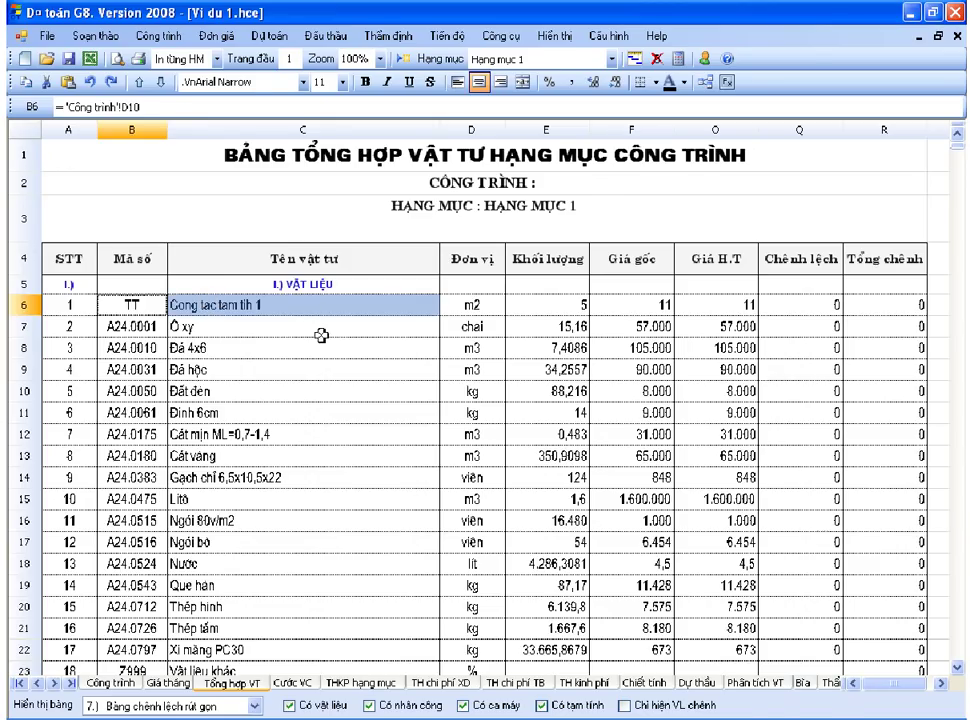
# - In the Công trình sheet, review the material, labour and machine resource lists of work item AF.11111
pyautogui.click(110, 683)
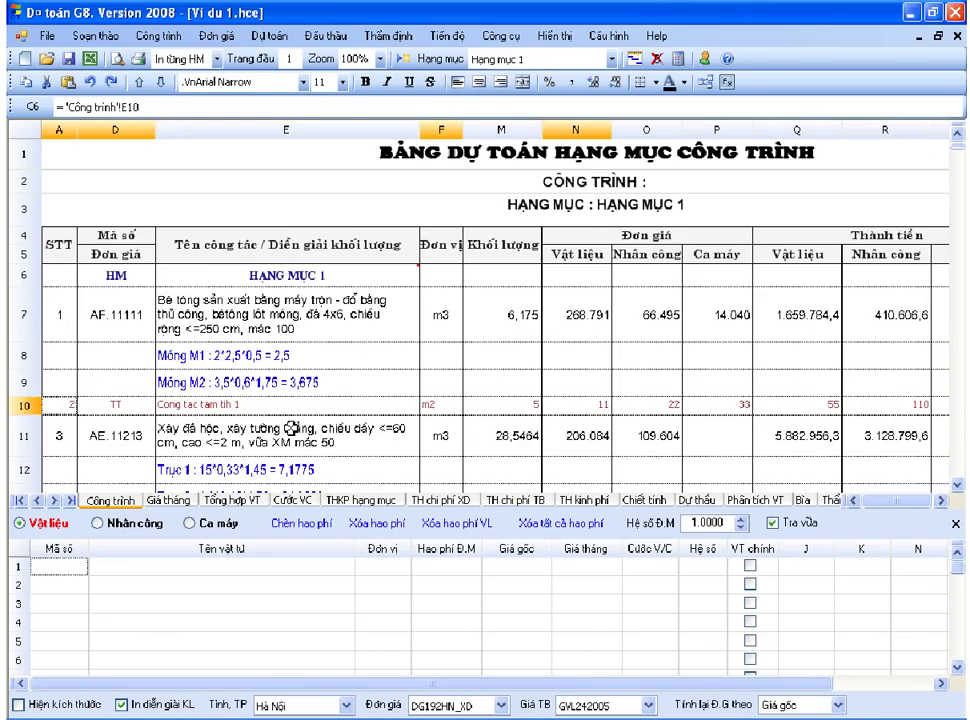
pyautogui.click(292, 405)
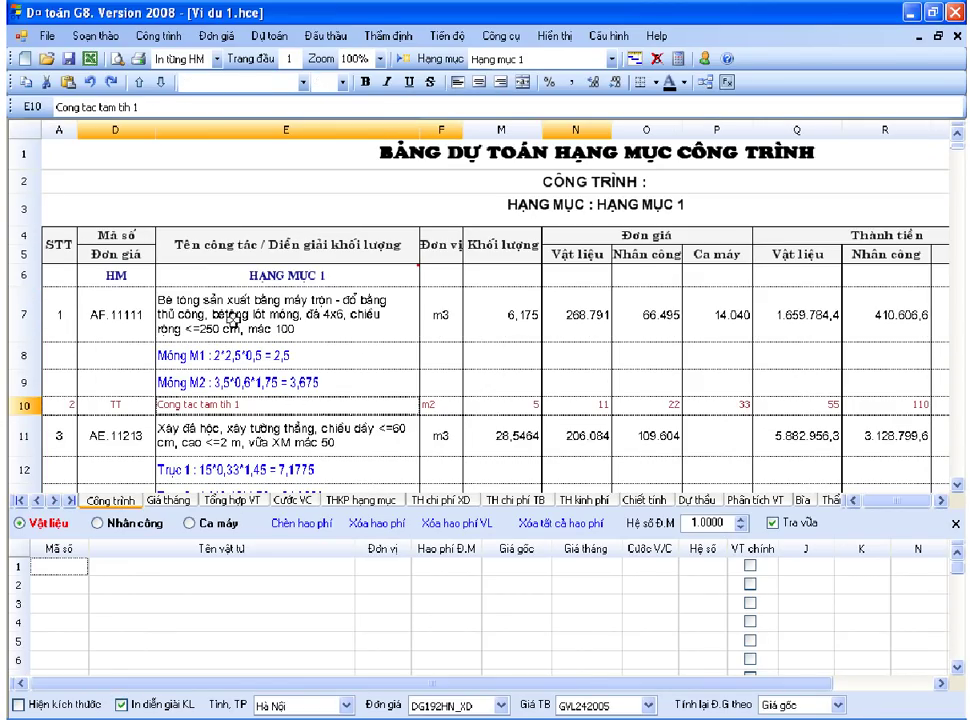
pyautogui.click(232, 320)
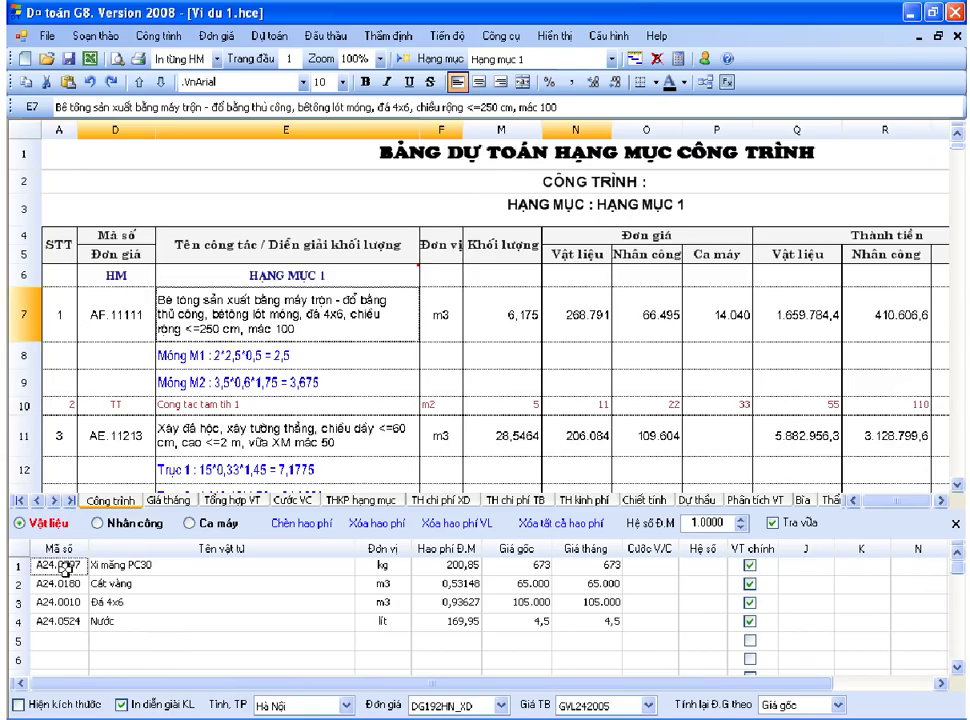
pyautogui.click(125, 523)
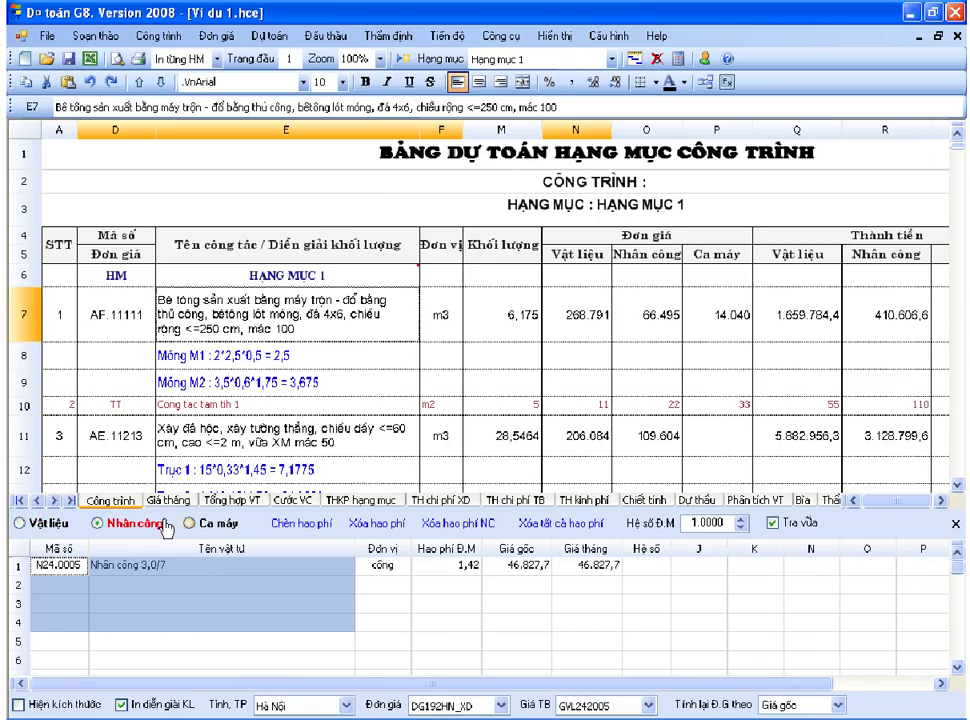
pyautogui.click(206, 525)
pyautogui.click(40, 522)
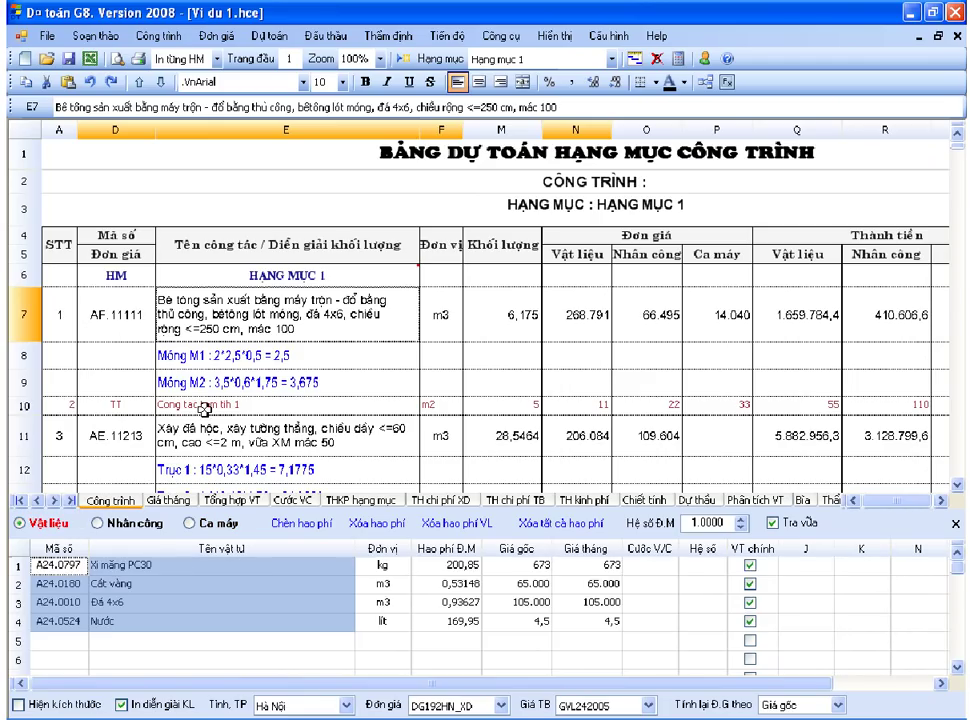
# - Check the provisional item's material, labour and machine resource lists and its three unit prices in row 10
pyautogui.click(205, 405)
pyautogui.click(147, 580)
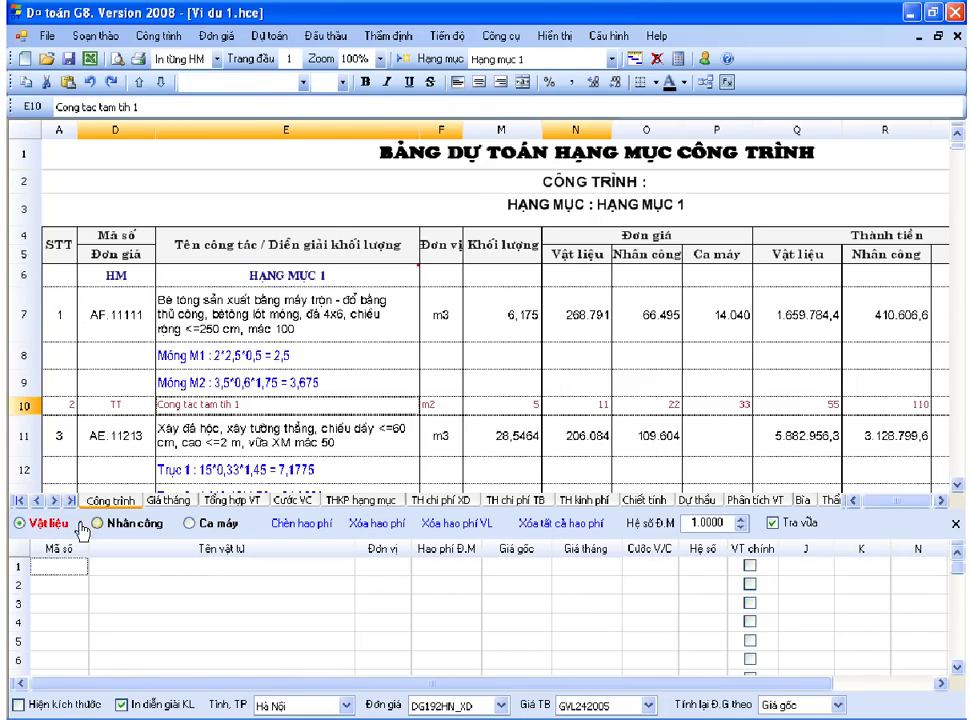
pyautogui.click(135, 525)
pyautogui.click(205, 524)
pyautogui.click(100, 524)
pyautogui.click(25, 523)
pyautogui.click(530, 410)
pyautogui.click(590, 410)
pyautogui.moveTo(636, 407); pyautogui.dragTo(733, 410)
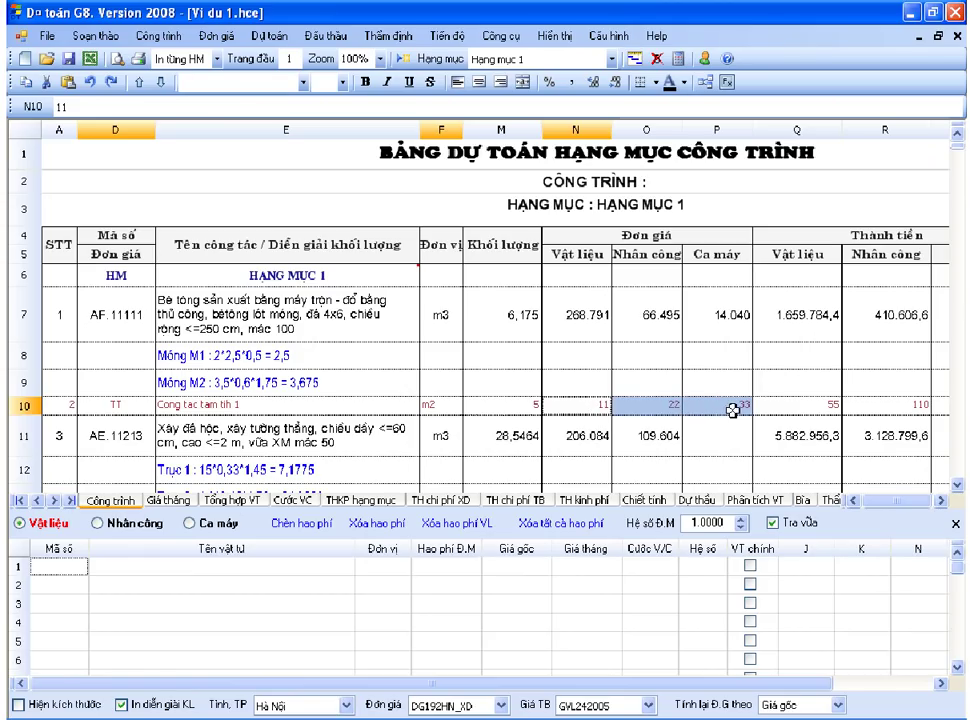
pyautogui.click(733, 410)
# - Check the provisional item's prices in the material, labour and machine sections of the Tổng hợp VT sheet
pyautogui.click(216, 499)
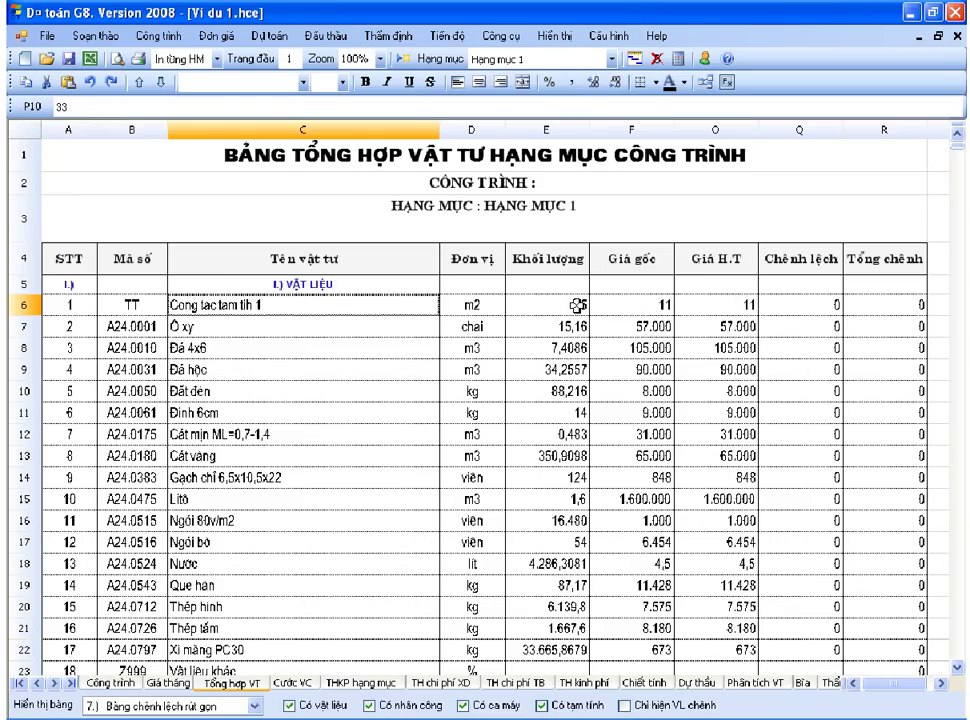
pyautogui.click(652, 304)
pyautogui.scroll(-3, 682, 440)
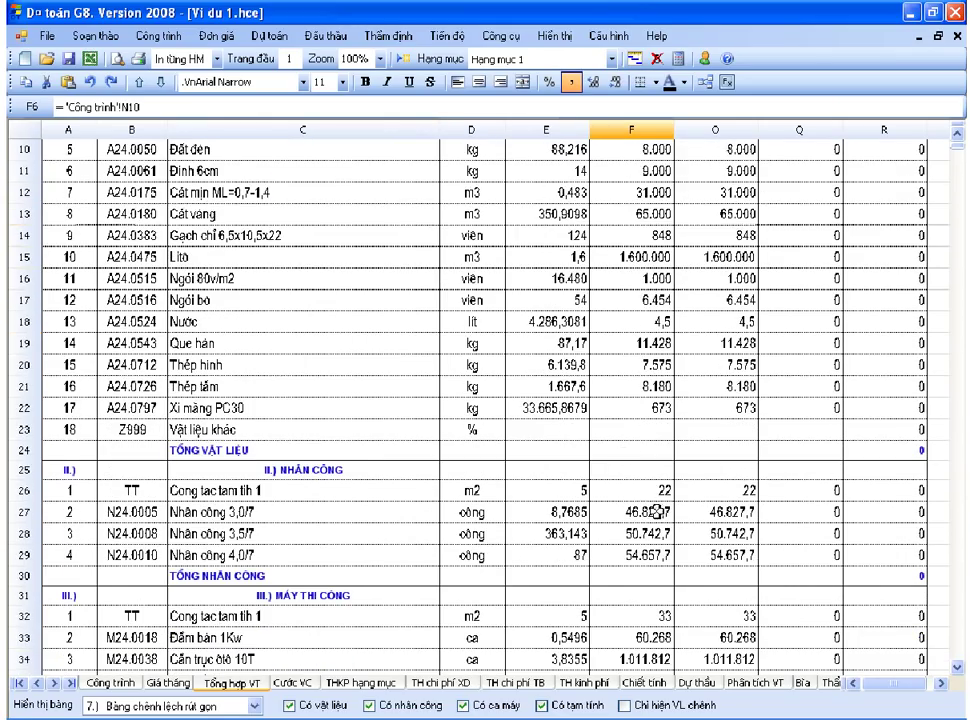
pyautogui.scroll(-2, 663, 497)
pyautogui.click(660, 488)
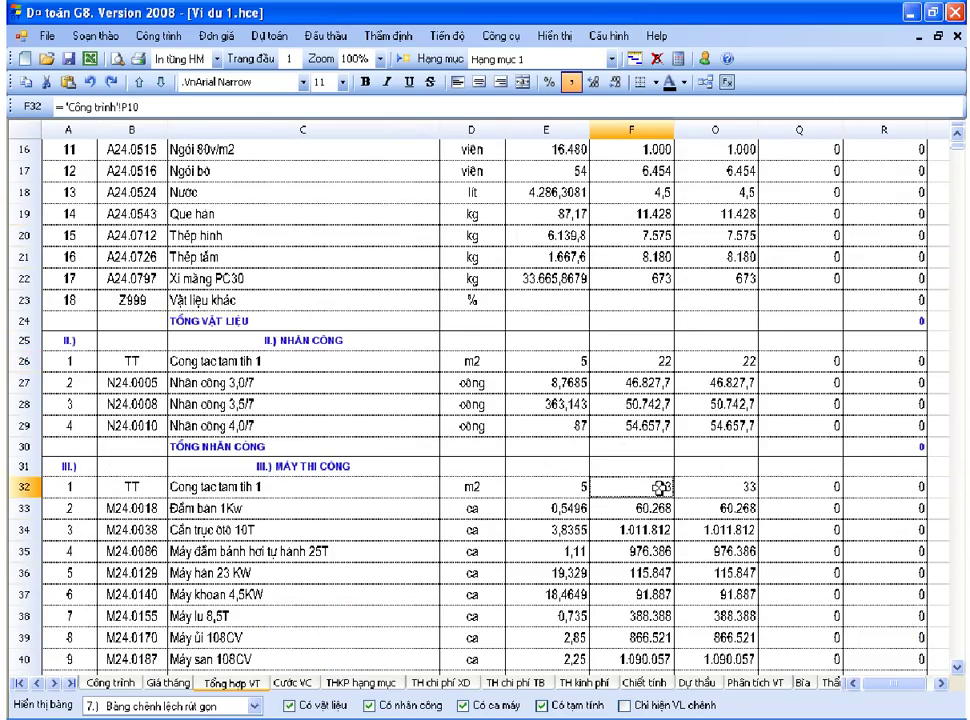
pyautogui.scroll(5, 660, 488)
# - Compare the provisional item and the regular materials in the summary with their source work items in the Công trình sheet
pyautogui.click(314, 303)
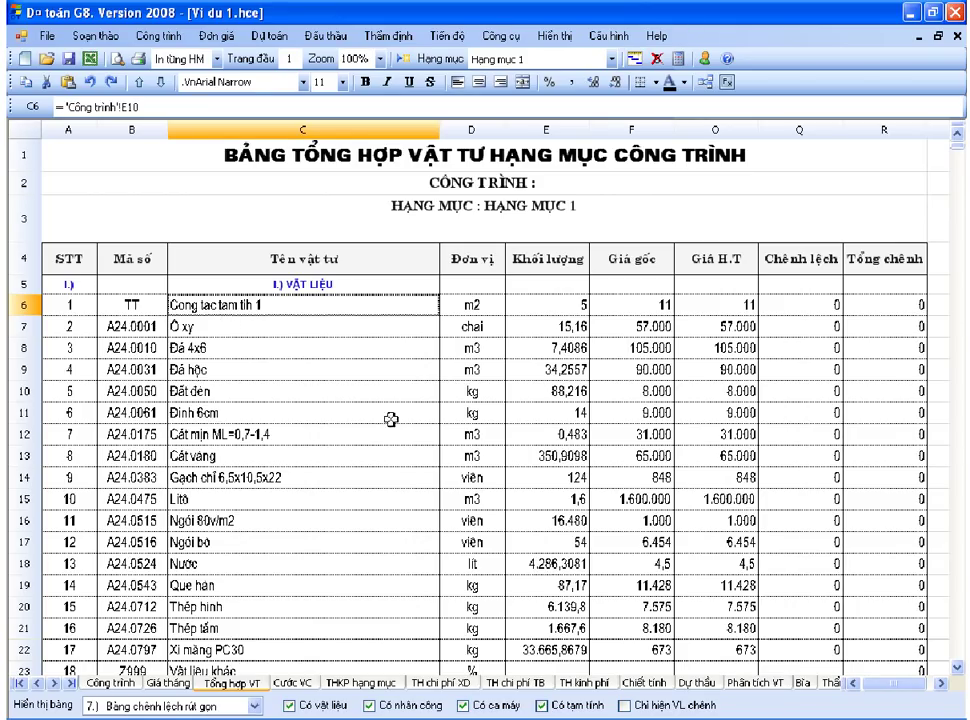
pyautogui.click(347, 333)
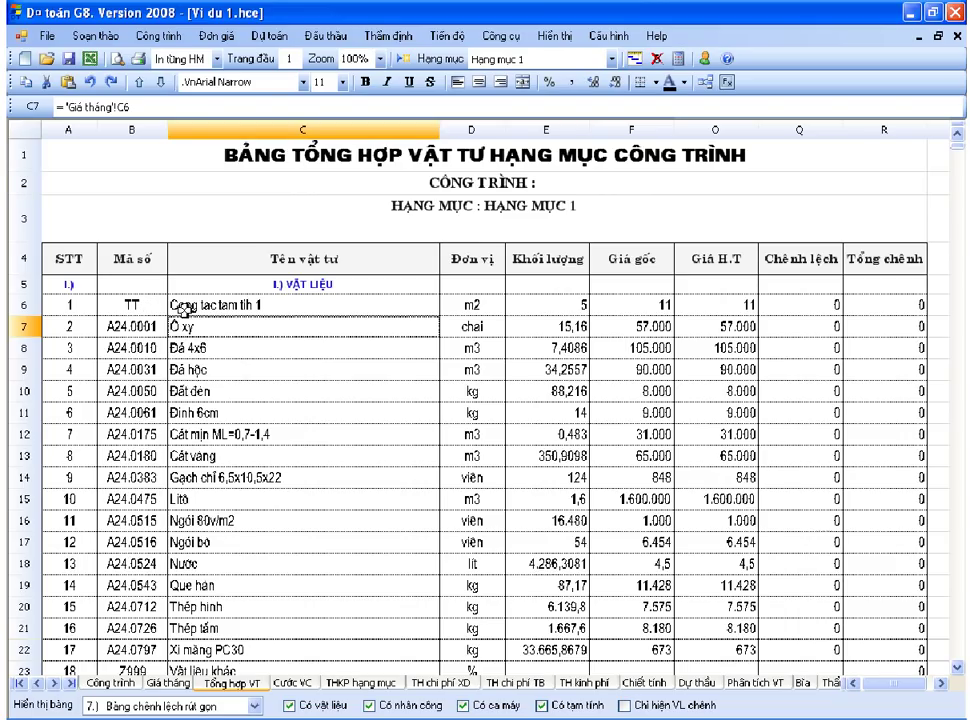
pyautogui.press('Up')
pyautogui.click(111, 684)
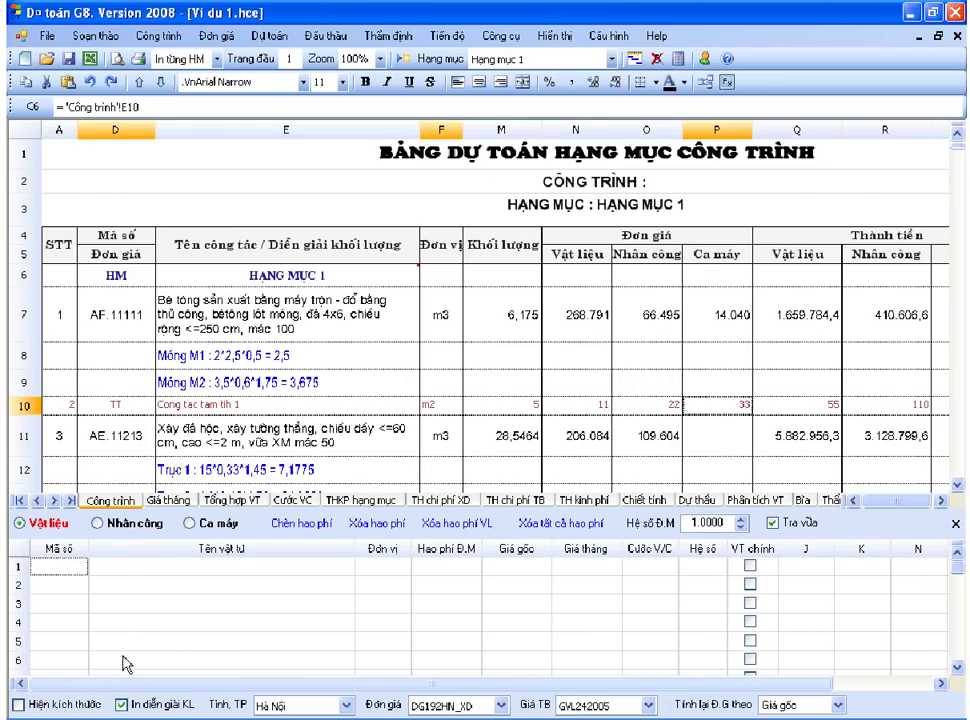
pyautogui.click(215, 356)
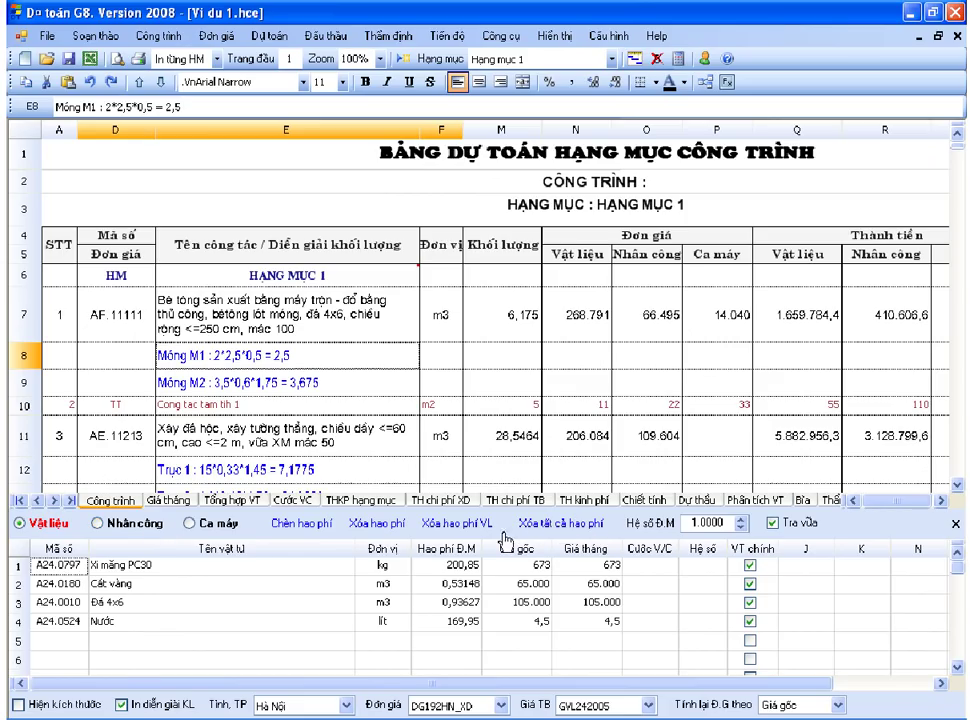
pyautogui.click(231, 499)
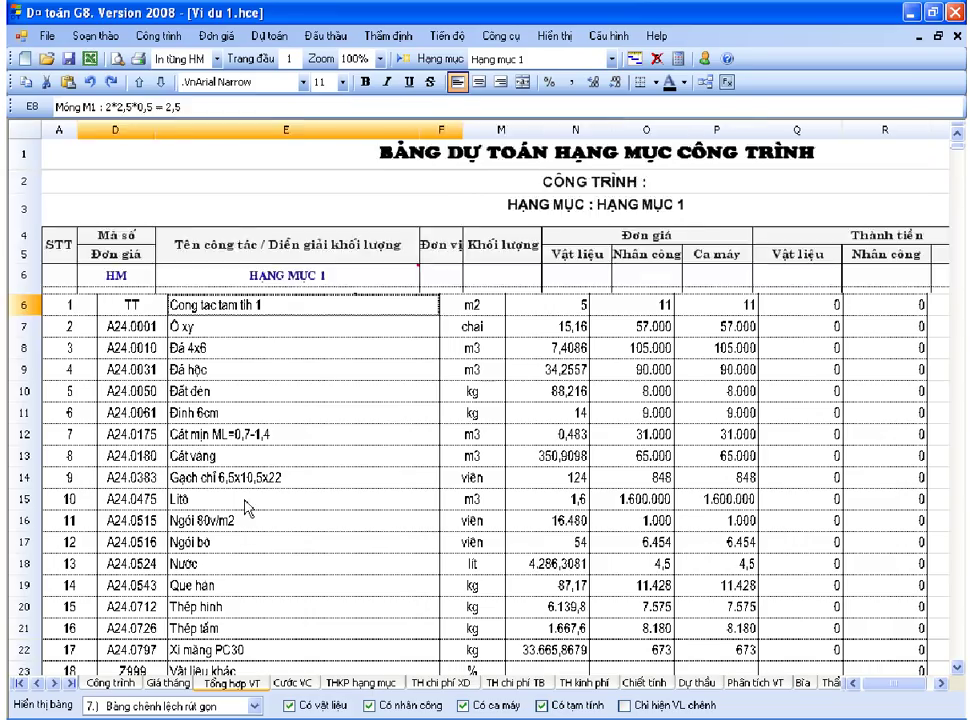
pyautogui.click(323, 371)
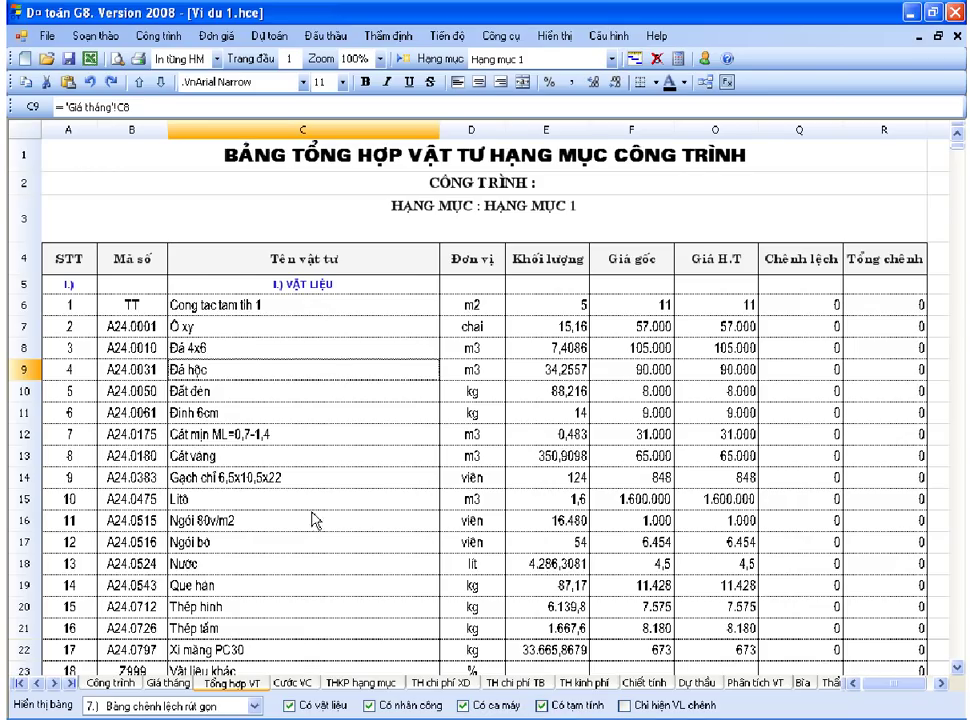
pyautogui.moveTo(180, 326); pyautogui.dragTo(238, 538)
pyautogui.click(238, 538)
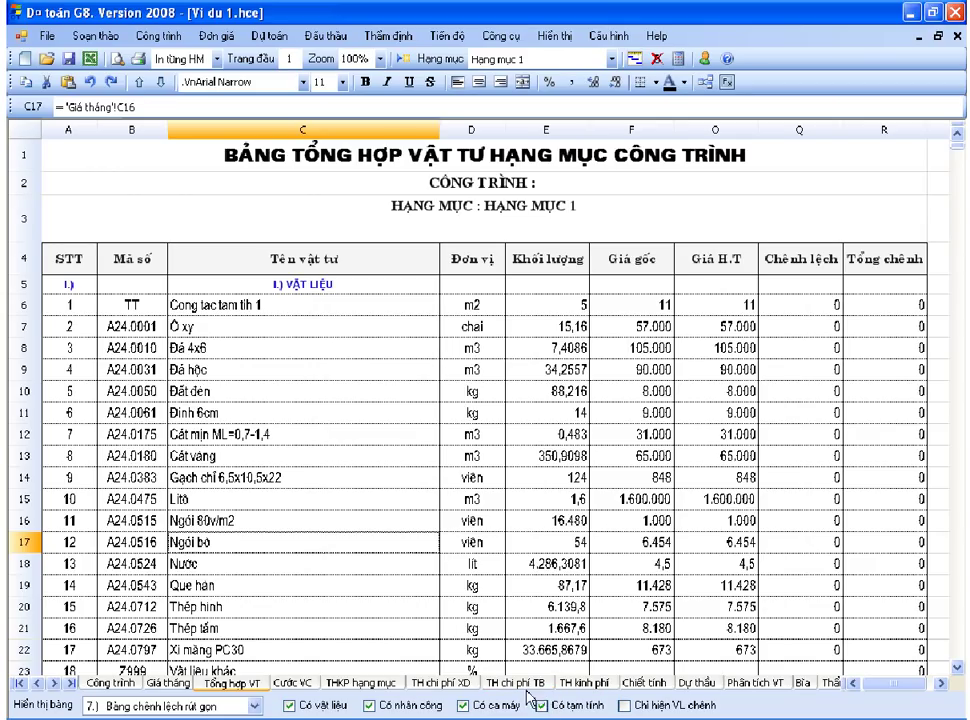
# - Exclude provisional items (Có tạm tính) from the material summary, recalculate the table, and check its material and labour sections
pyautogui.click(415, 456)
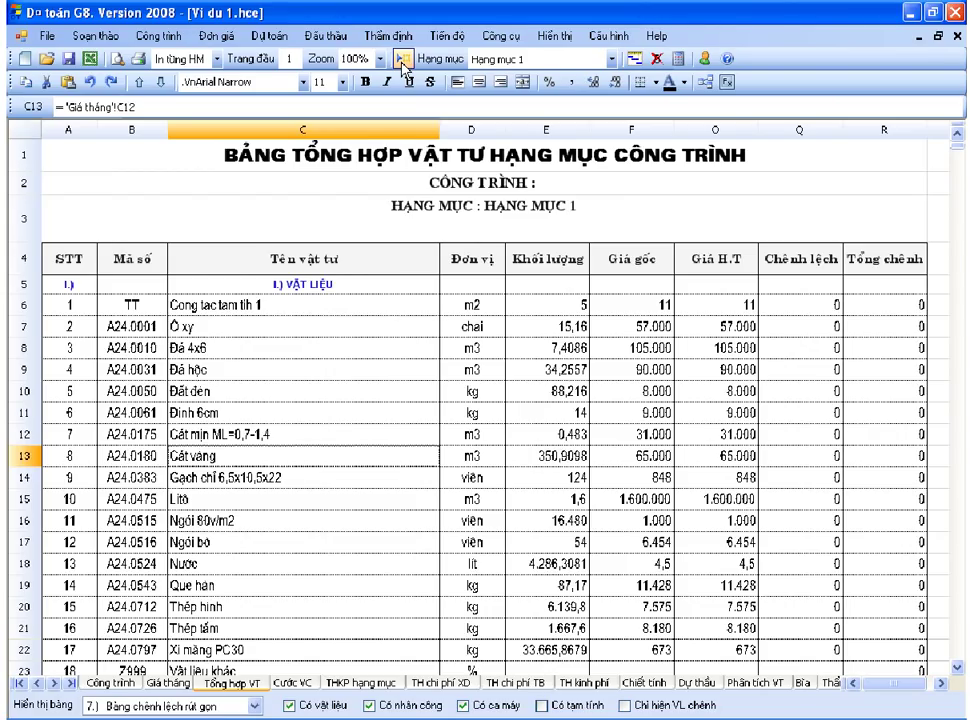
pyautogui.click(403, 66)
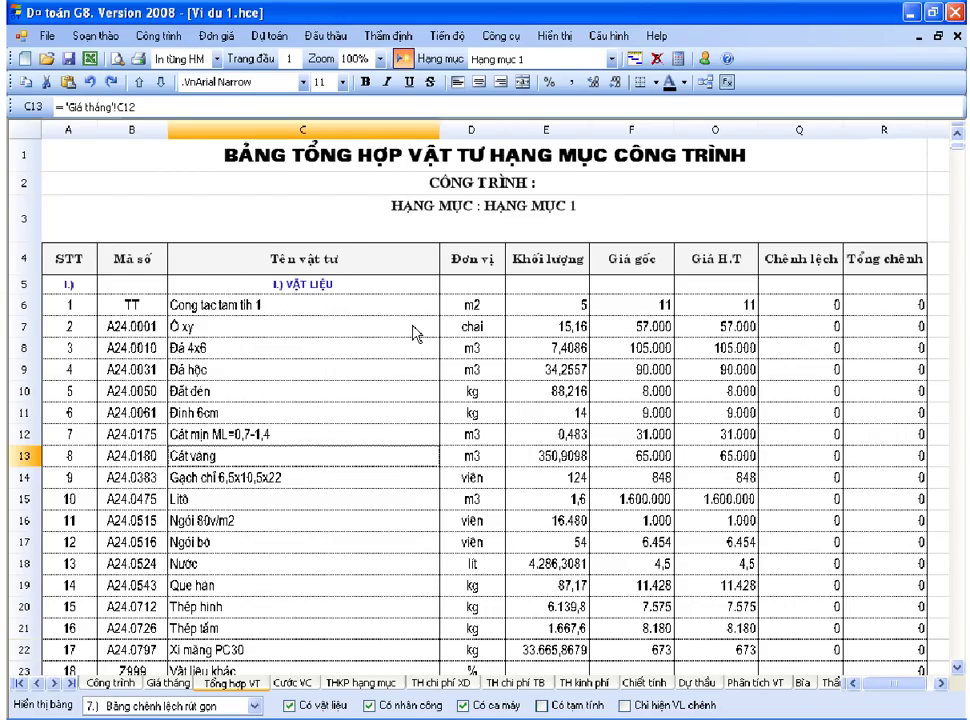
pyautogui.click(491, 417)
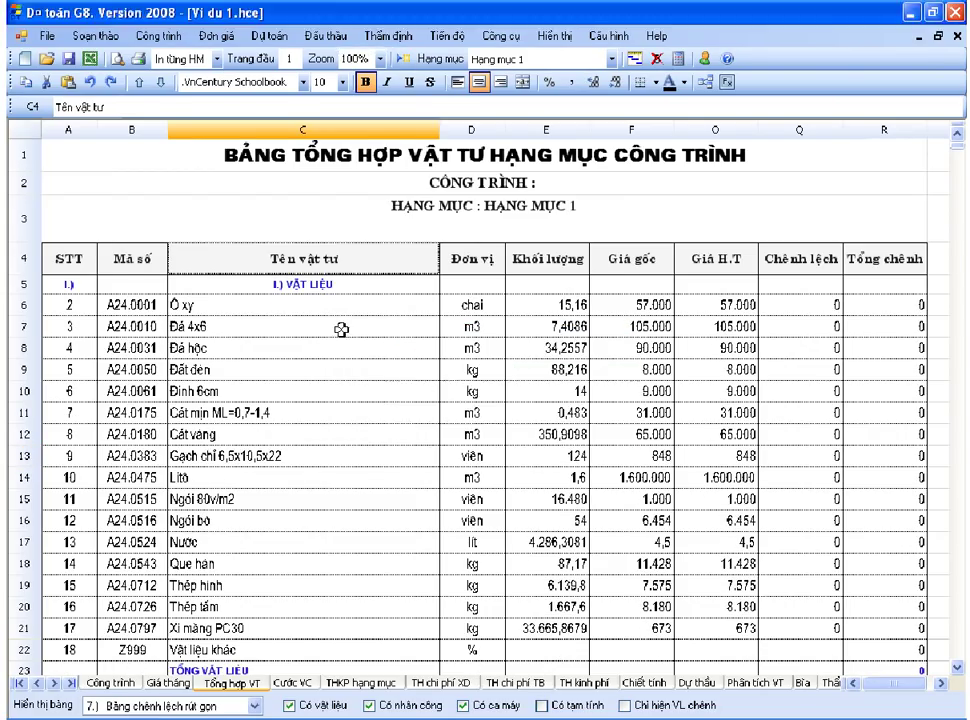
pyautogui.click(283, 306)
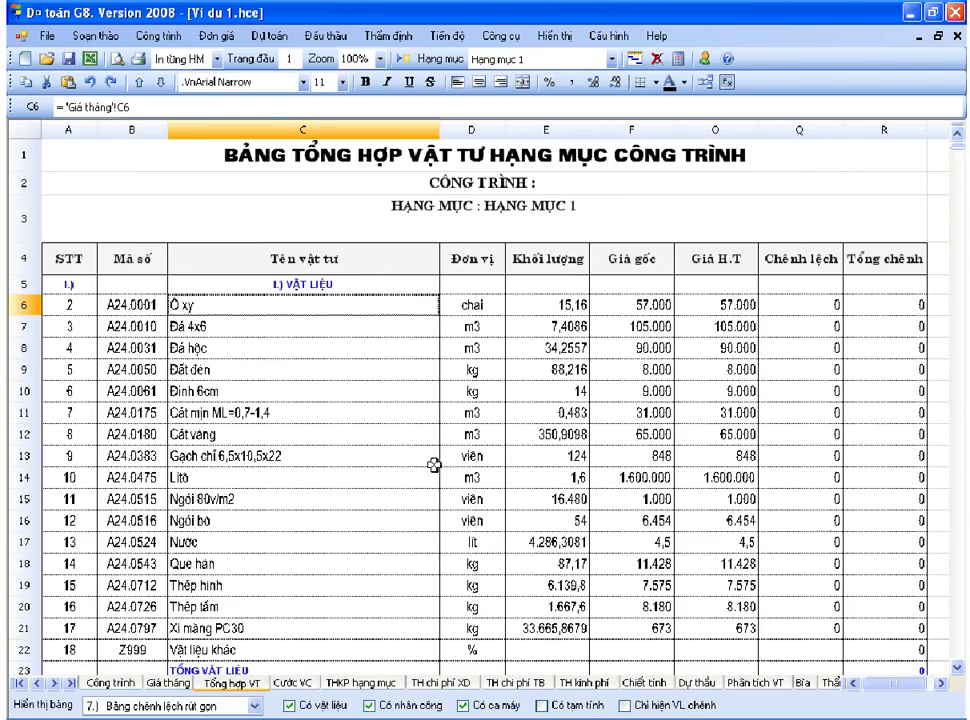
pyautogui.click(310, 390)
pyautogui.click(258, 666)
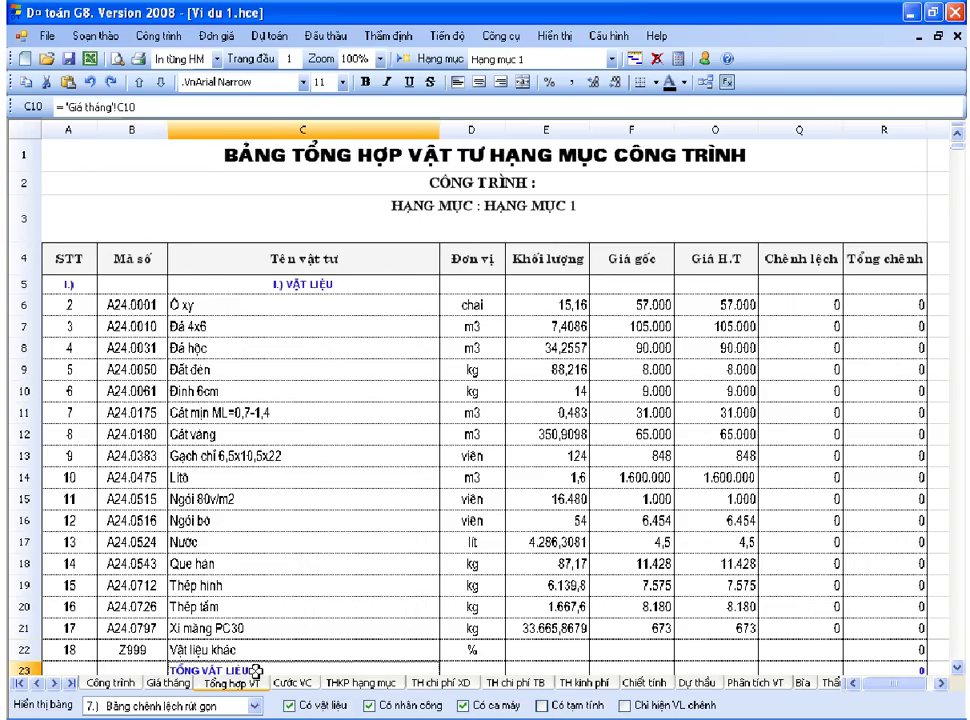
pyautogui.scroll(-1, 258, 666)
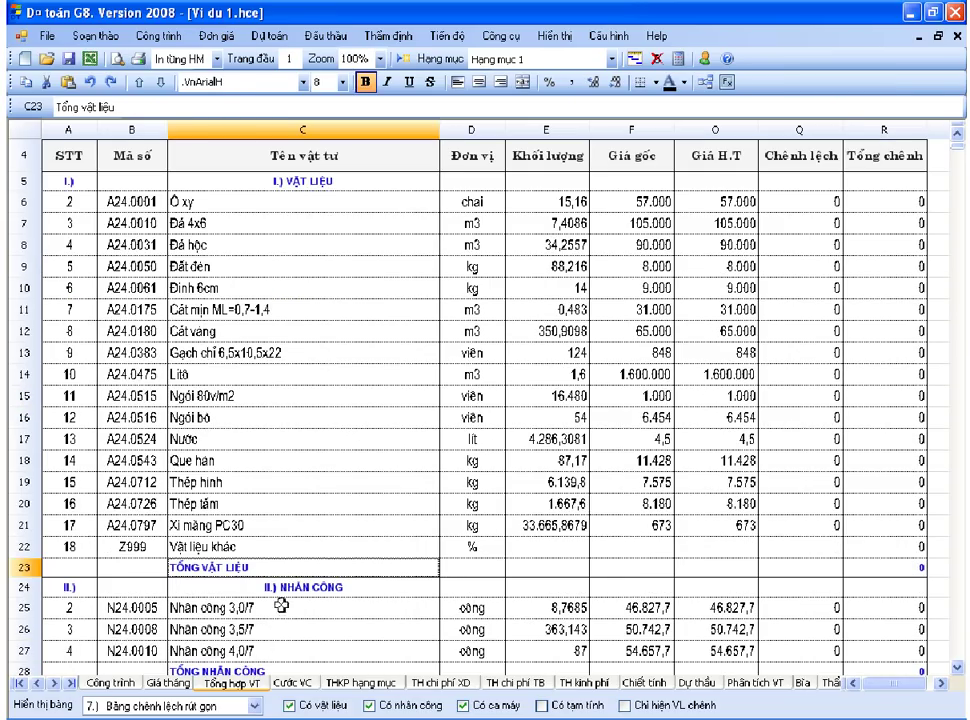
pyautogui.scroll(1, 285, 620)
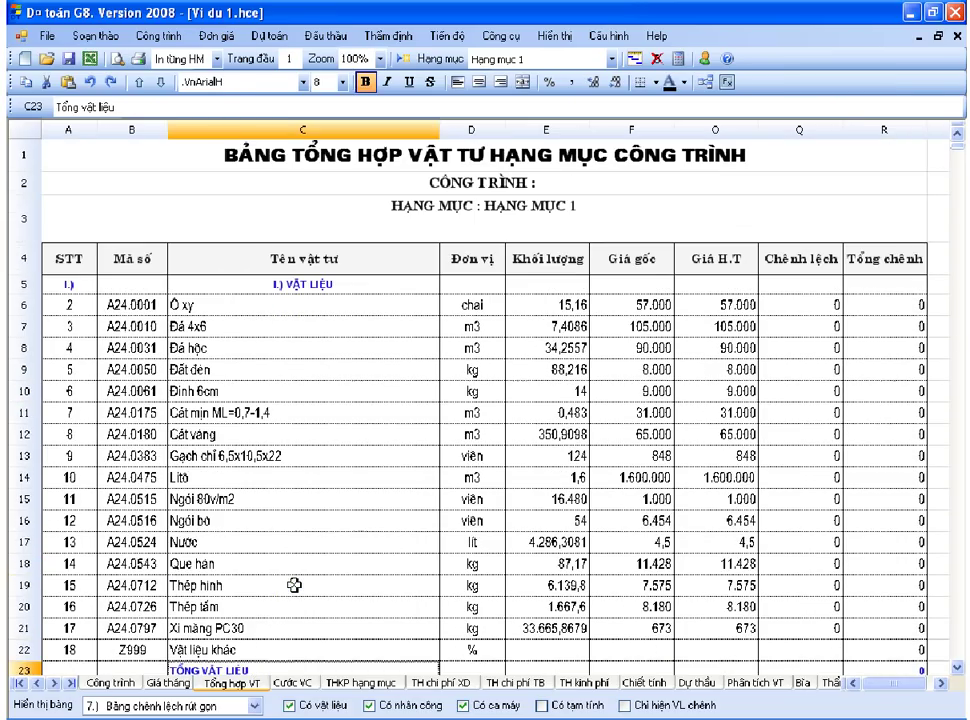
# - Examine the Chênh lệch price difference column of the material summary and open the Giá tháng monthly price sheet
pyautogui.click(479, 497)
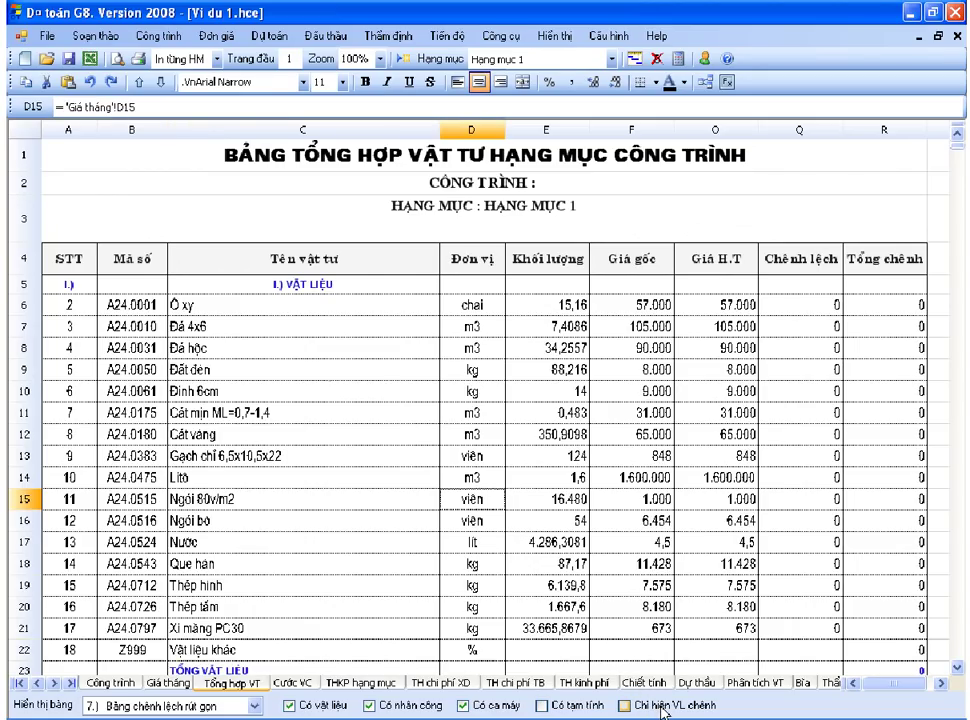
pyautogui.click(745, 563)
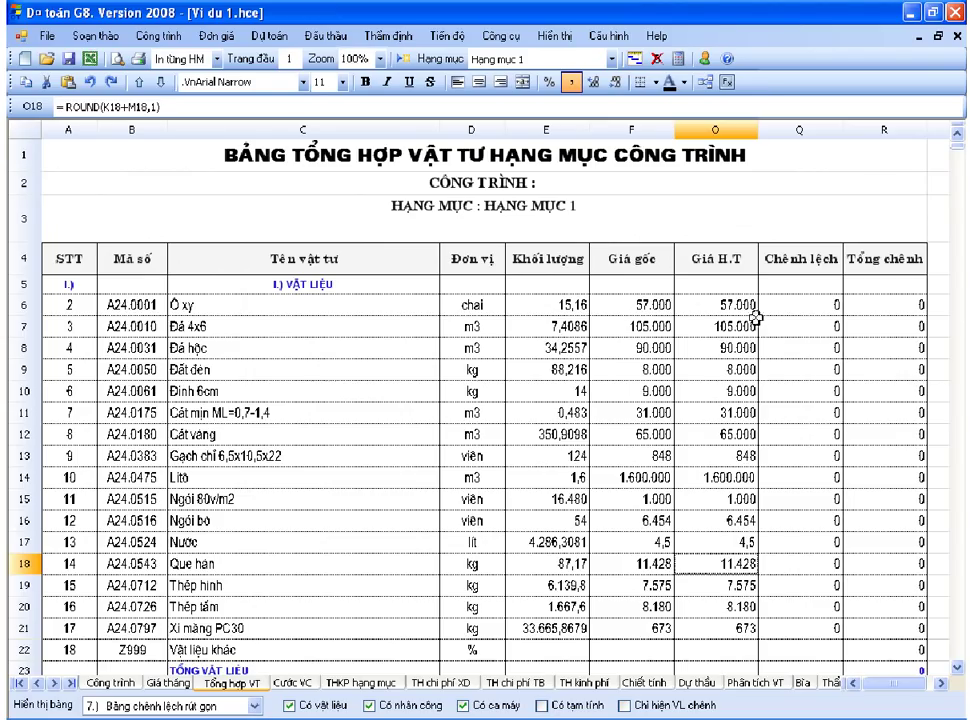
pyautogui.moveTo(814, 310); pyautogui.dragTo(819, 540)
pyautogui.click(823, 496)
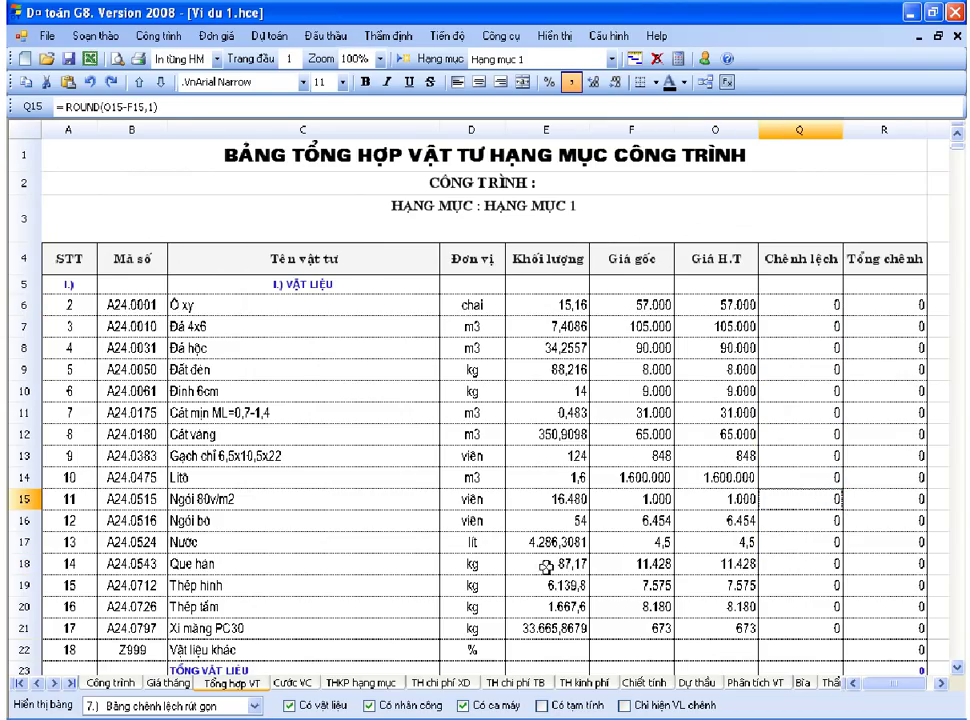
pyautogui.click(166, 684)
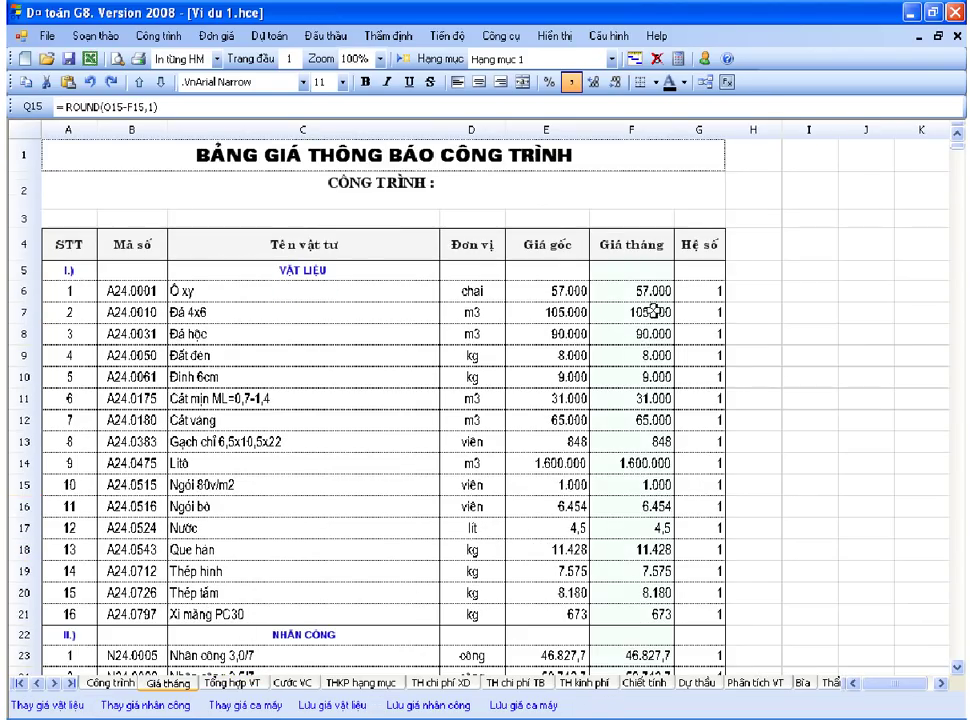
# - Set the Giá tháng monthly price of Đá 4x6 to 150.000
pyautogui.click(652, 312)
pyautogui.click(655, 290)
pyautogui.click(650, 313)
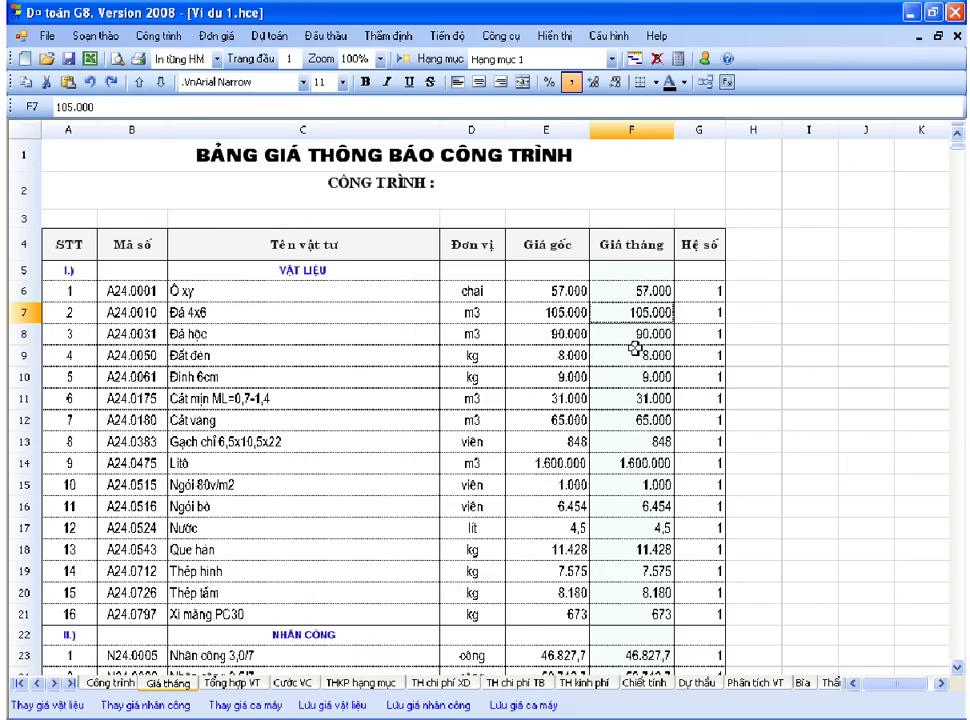
pyautogui.write('150')
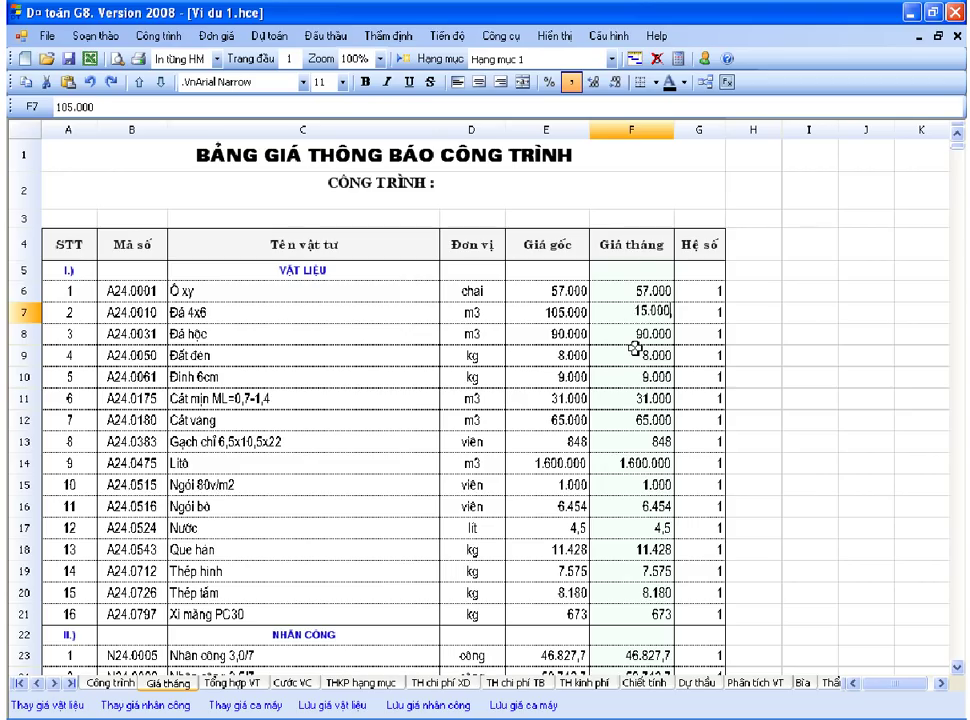
pyautogui.write('.000')
pyautogui.press('Return')
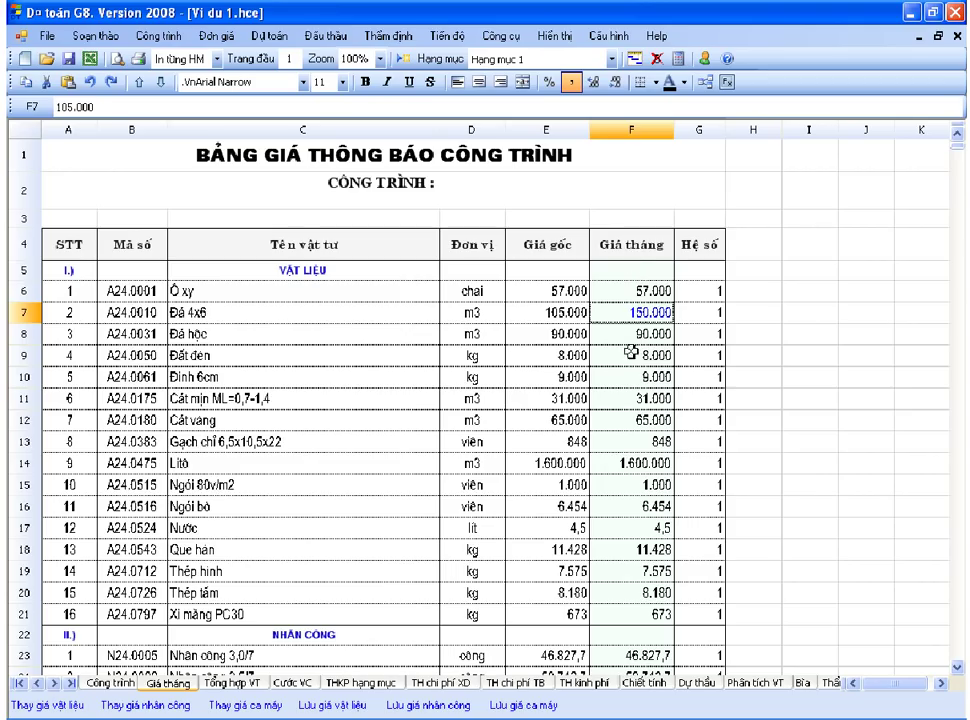
# - Set the monthly prices of Xi măng PC30 to 900 and Đá hộc to 95.000
pyautogui.click(650, 610)
pyautogui.write('900')
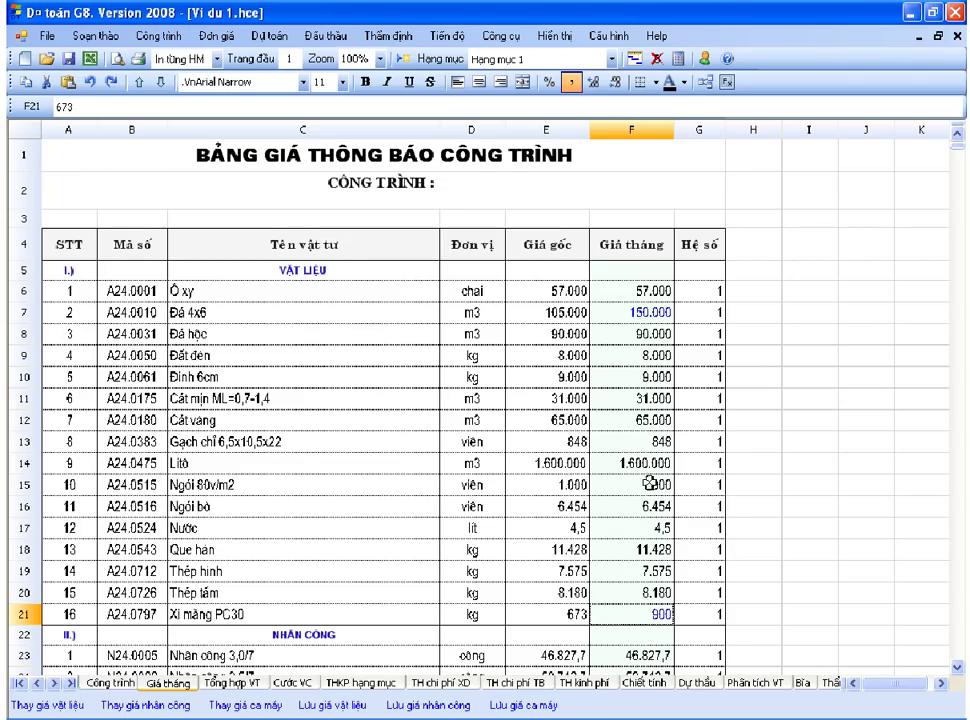
pyautogui.click(662, 333)
pyautogui.write('95.0')
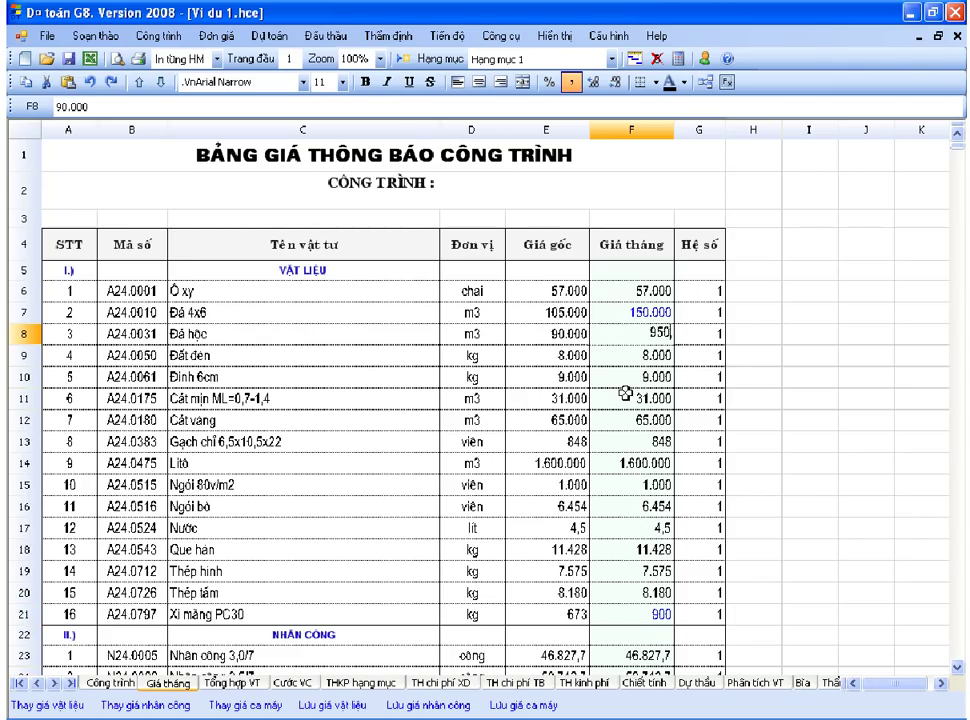
pyautogui.write('0')
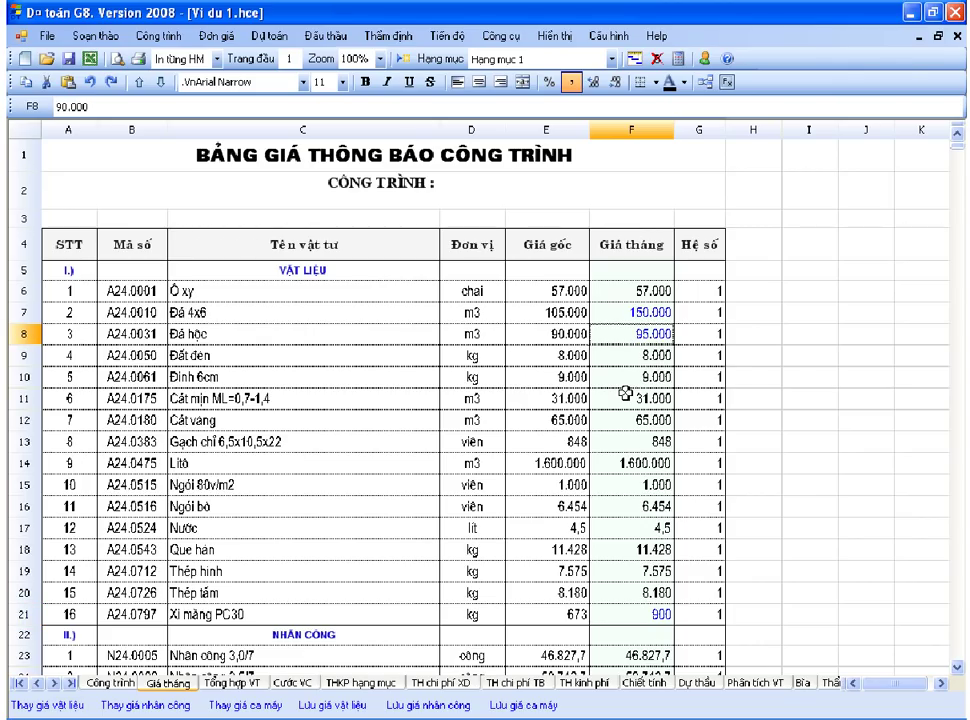
# - Check the Giá H.T, Chênh lệch and Tổng chênh values of Đá 4x6, Đá hộc and Xi măng PC30 in the Tổng hợp VT sheet
pyautogui.click(256, 686)
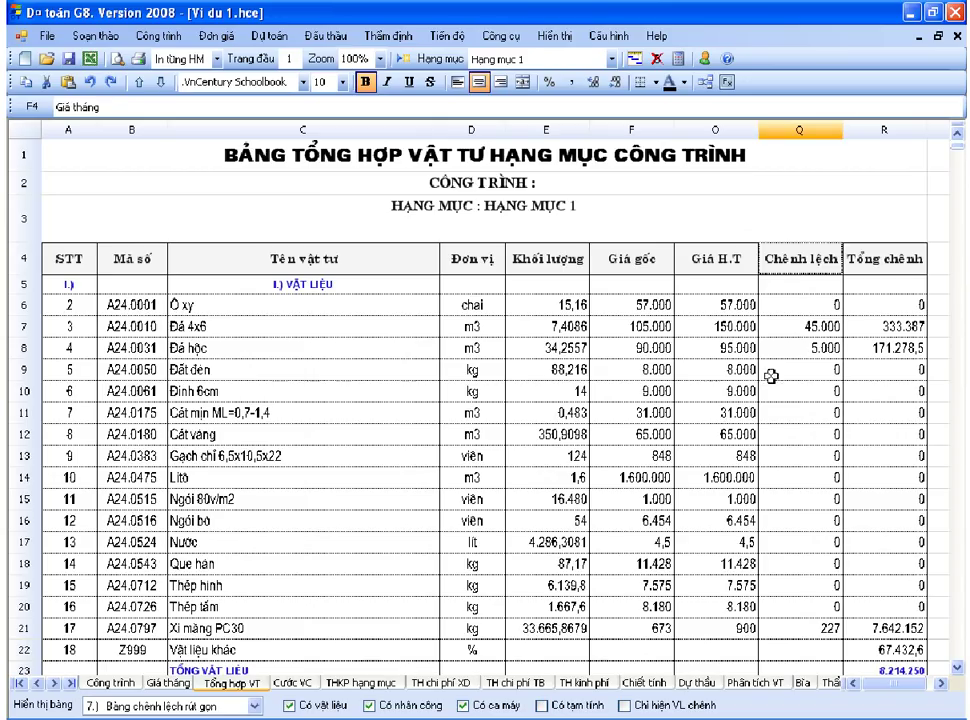
pyautogui.click(298, 327)
pyautogui.moveTo(264, 336); pyautogui.dragTo(876, 349)
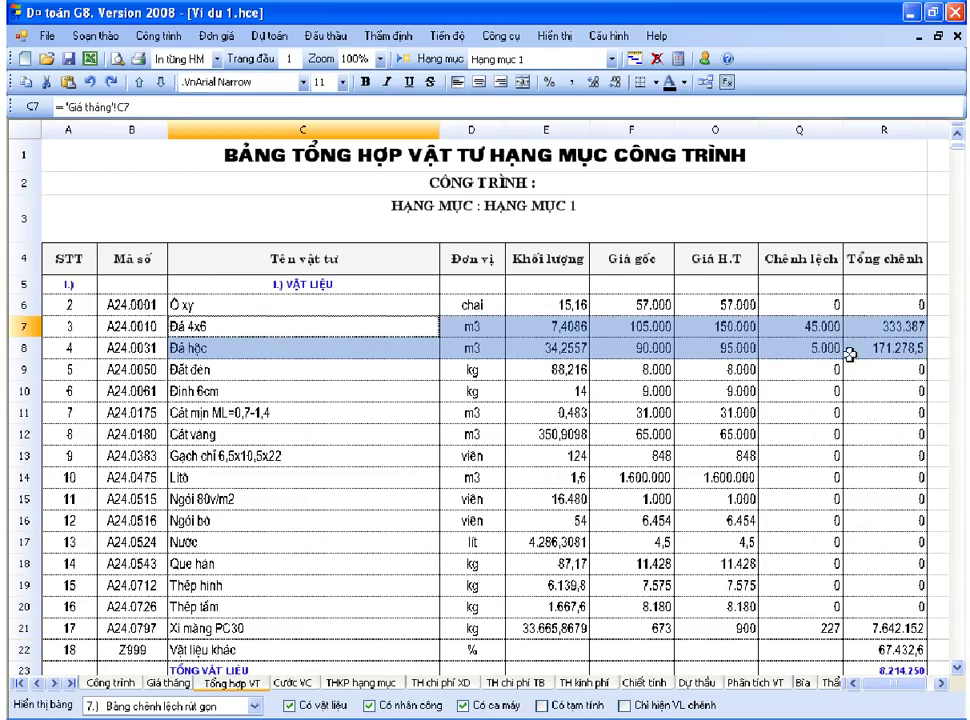
pyautogui.click(745, 327)
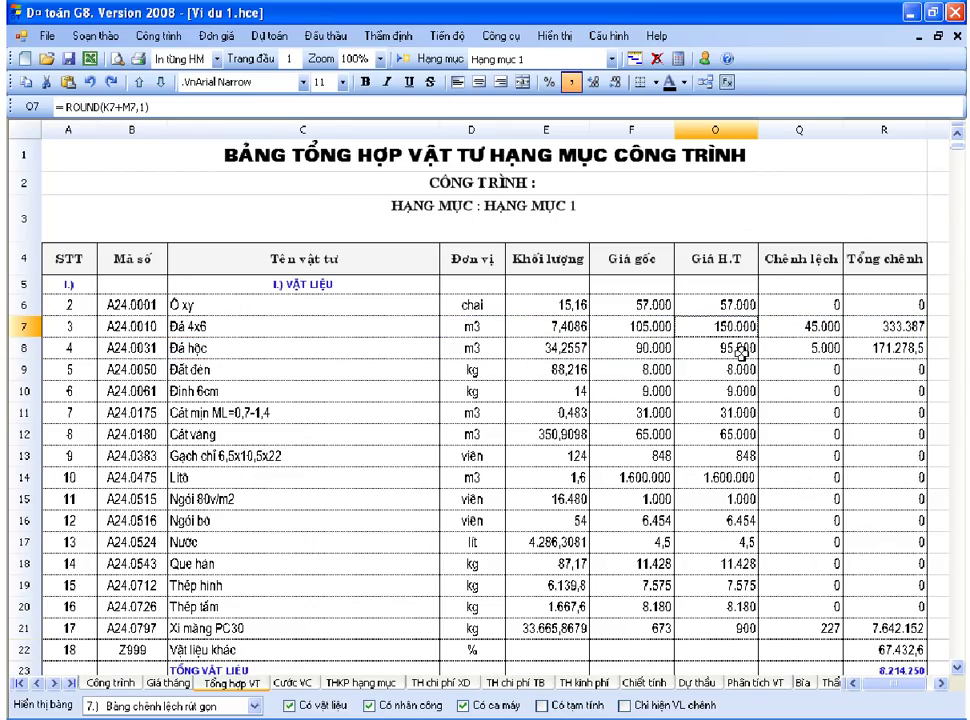
pyautogui.click(741, 352)
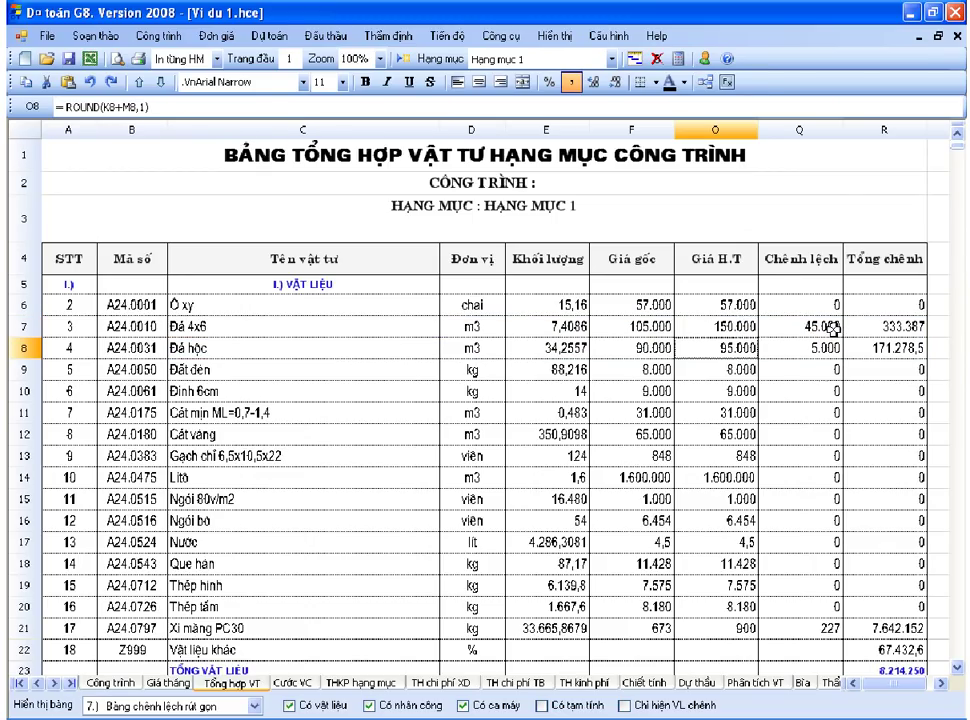
pyautogui.click(831, 327)
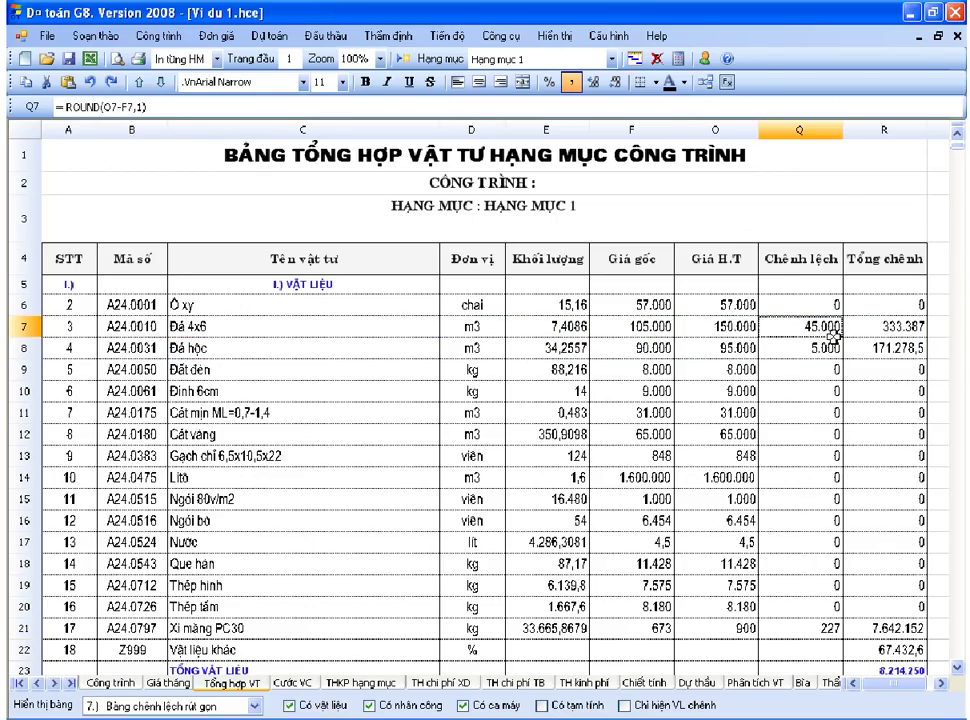
pyautogui.click(893, 328)
pyautogui.click(899, 353)
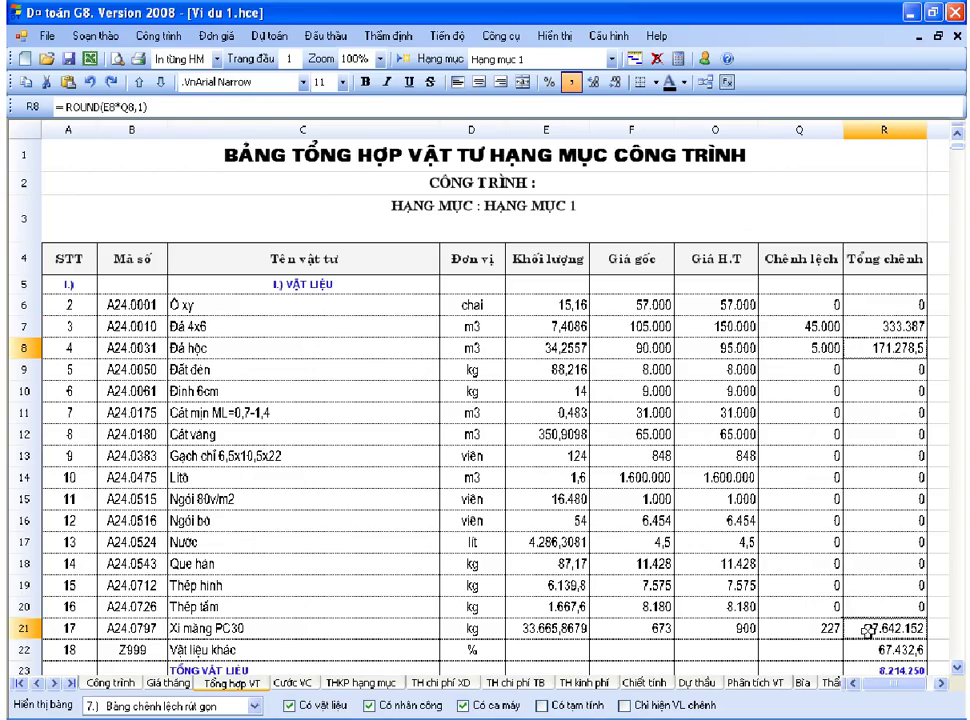
pyautogui.moveTo(888, 638); pyautogui.dragTo(827, 628)
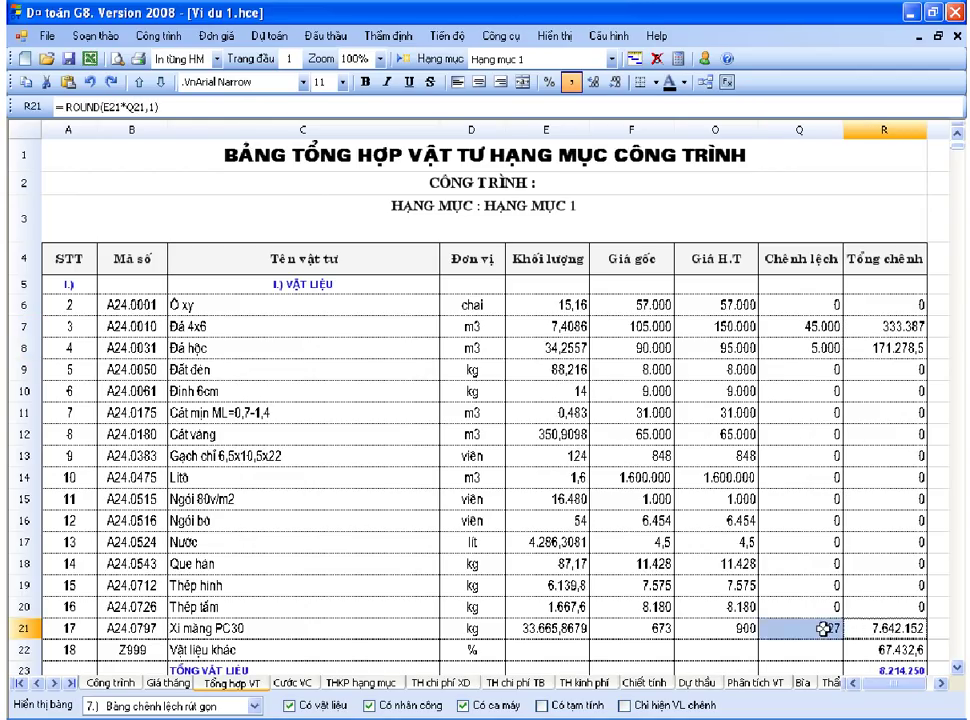
pyautogui.click(893, 628)
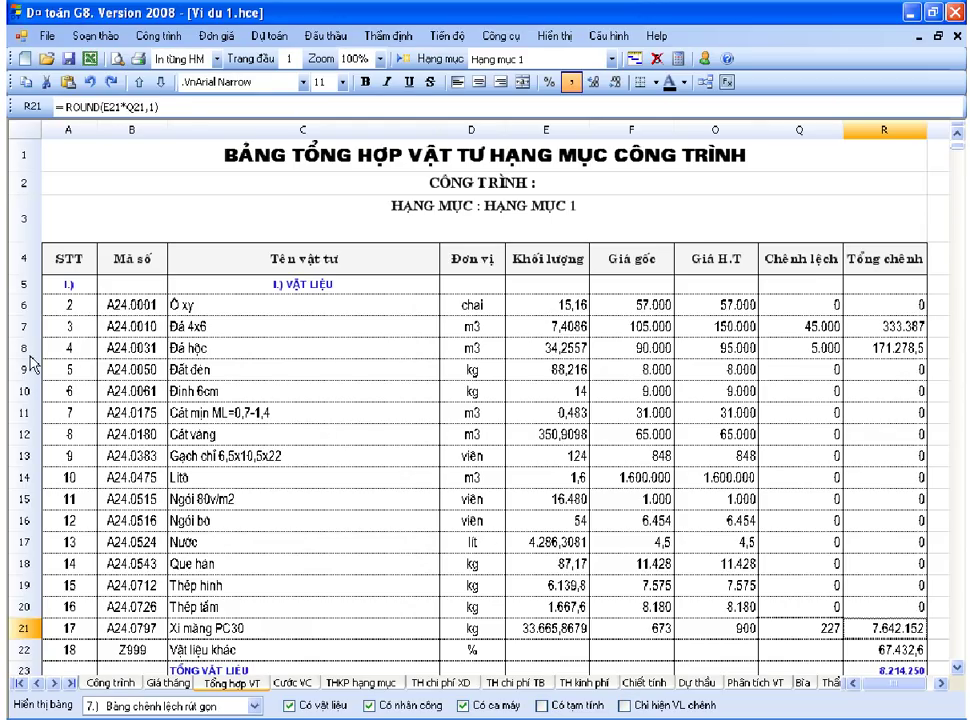
# - Examine the material rows below Đá hộc for entries without a price difference
pyautogui.moveTo(22, 348); pyautogui.dragTo(24, 433)
pyautogui.click(83, 405)
pyautogui.moveTo(24, 369); pyautogui.dragTo(35, 490)
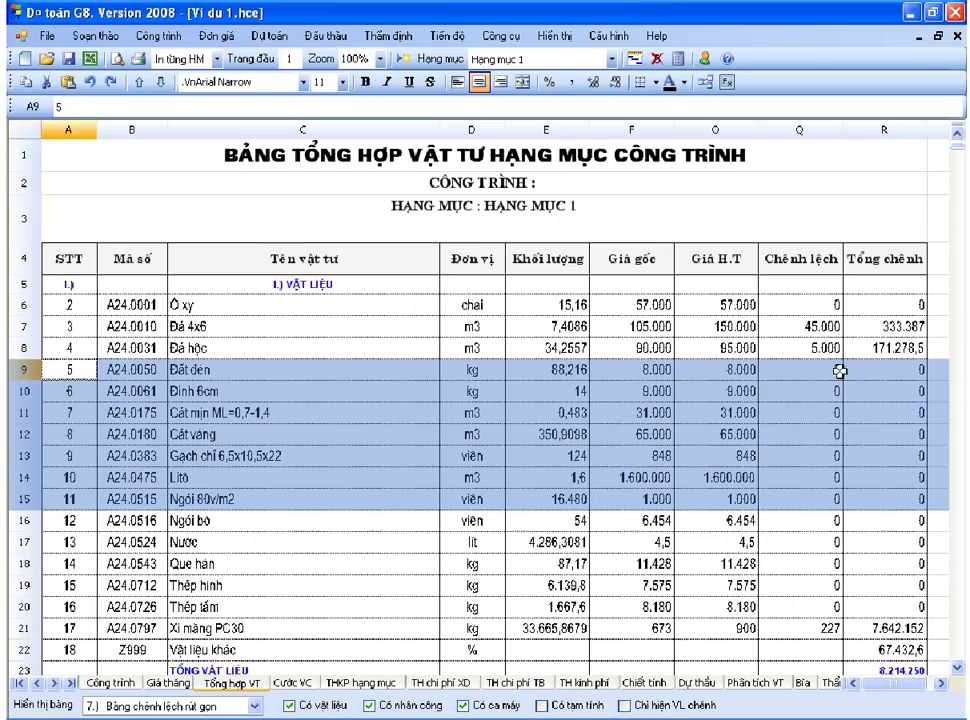
pyautogui.click(829, 452)
pyautogui.moveTo(815, 348)
pyautogui.mouseDown()
pyautogui.moveTo(820, 332)
pyautogui.moveTo(850, 356)
pyautogui.moveTo(801, 346)
pyautogui.mouseUp()
pyautogui.click(800, 390)
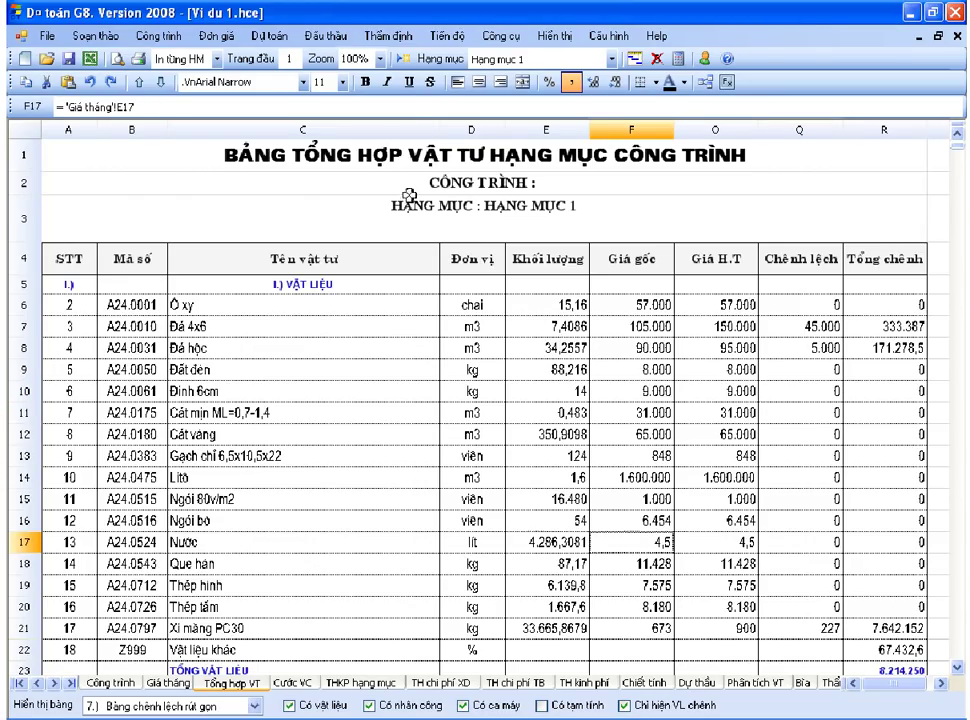
# - Limit the material summary to items with price differences (Chỉ hiện VL chênh), recalculate it, and check the listed materials
pyautogui.click(404, 60)
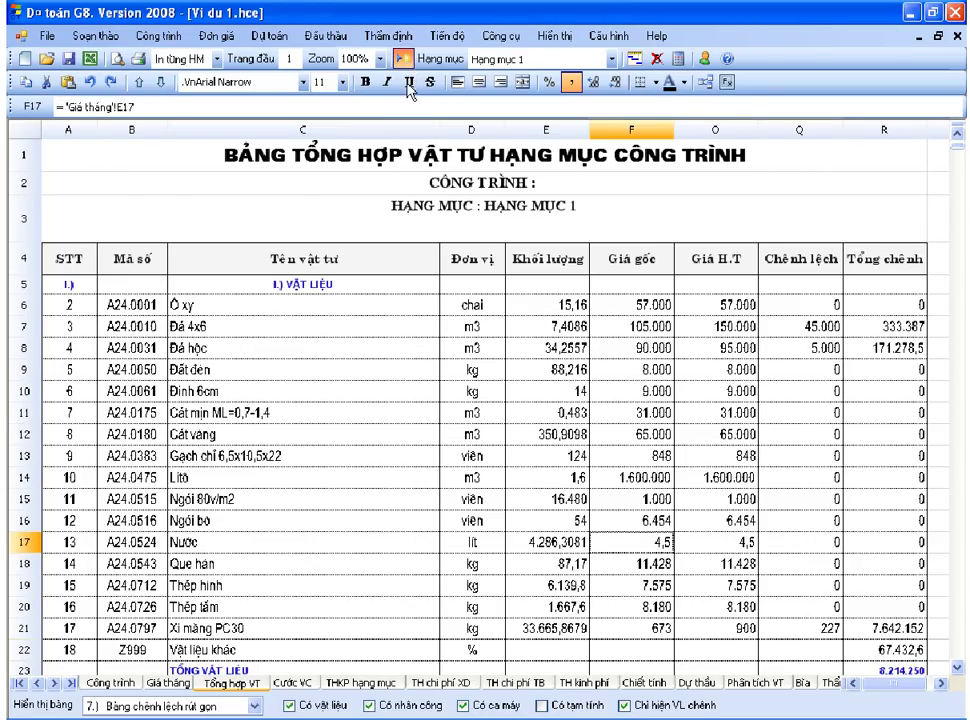
pyautogui.click(498, 424)
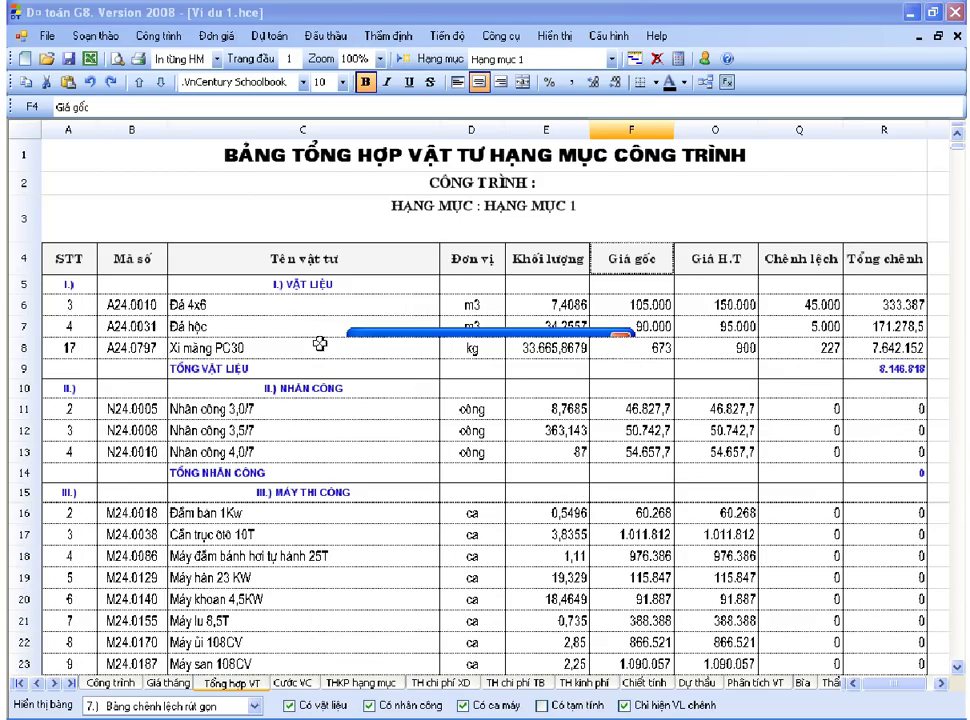
pyautogui.moveTo(318, 310); pyautogui.dragTo(318, 342)
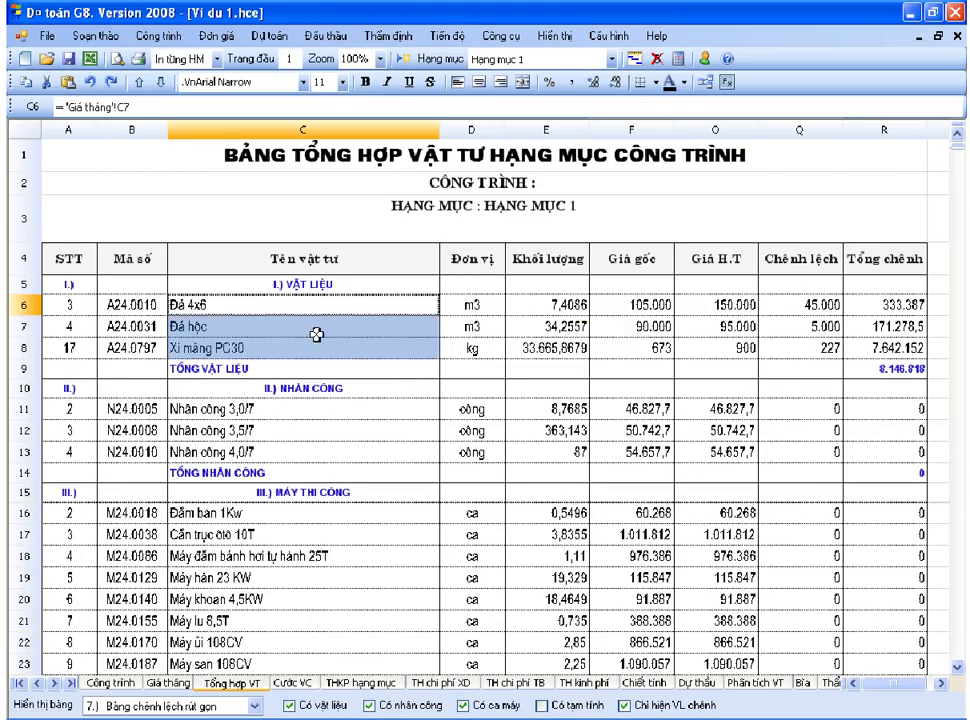
pyautogui.click(316, 333)
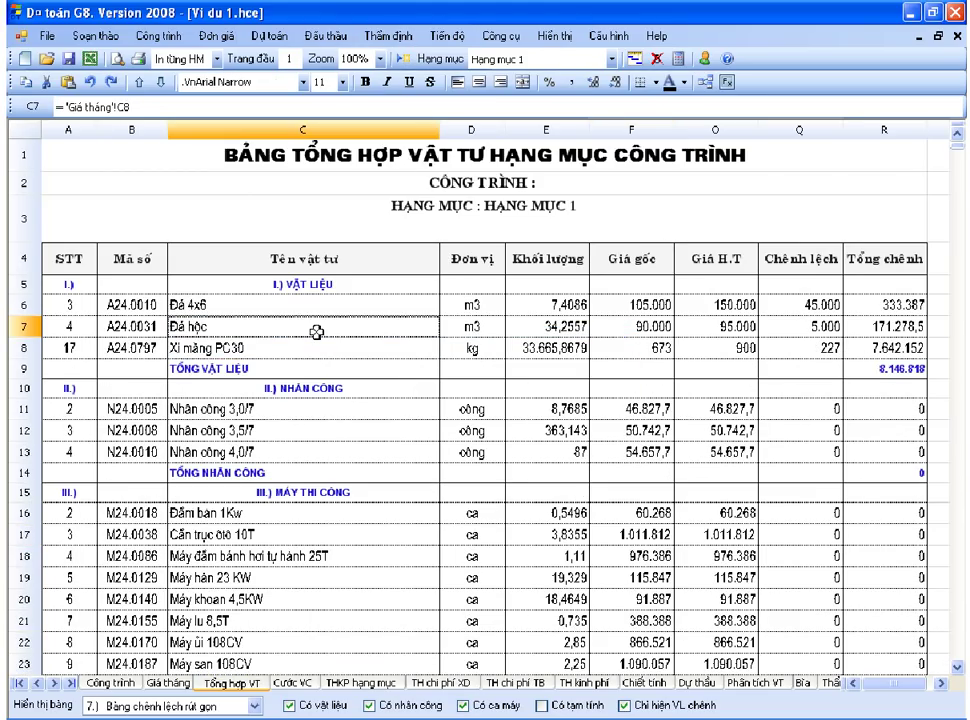
# - Review each material in the filtered list along with its price difference, total difference and the TỔNG VẬT LIỆU total
pyautogui.click(203, 306)
pyautogui.click(205, 326)
pyautogui.click(258, 348)
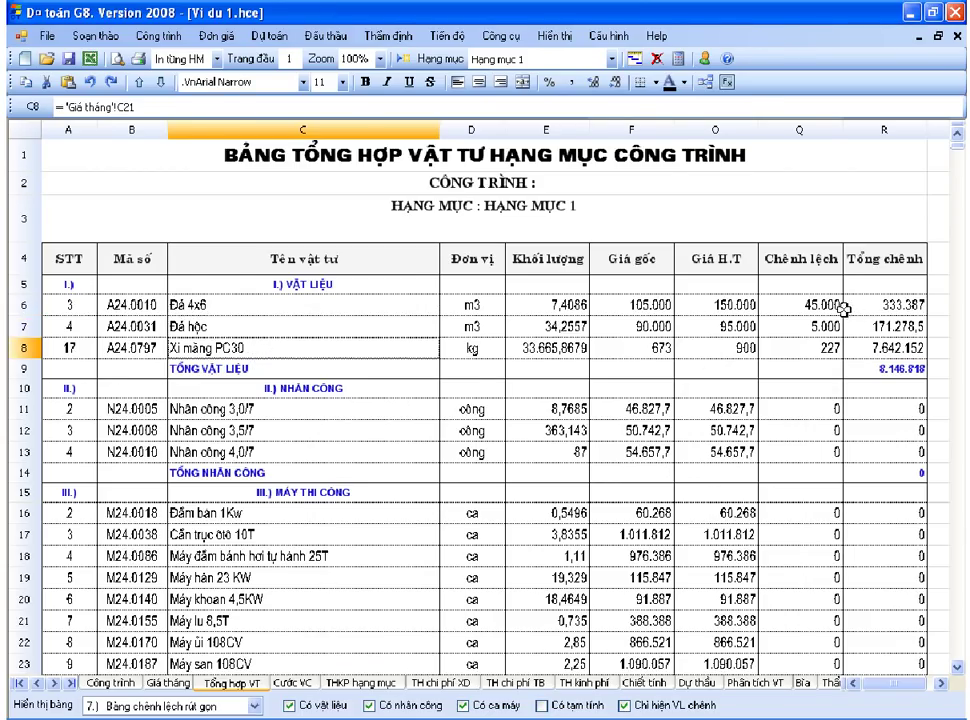
pyautogui.moveTo(815, 305); pyautogui.dragTo(878, 347)
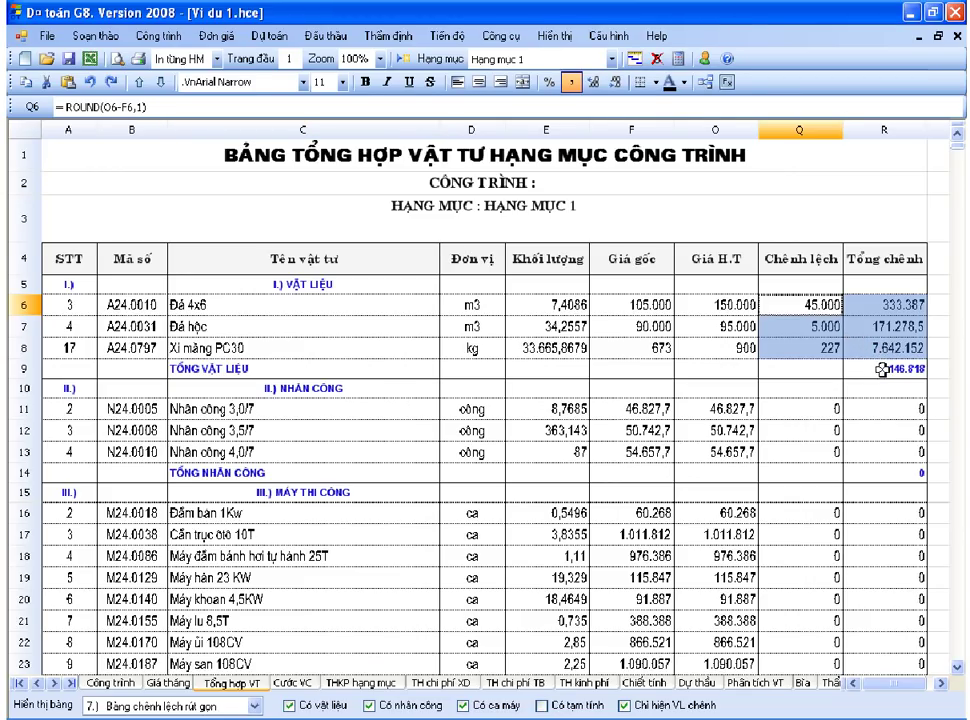
pyautogui.click(880, 370)
pyautogui.click(688, 350)
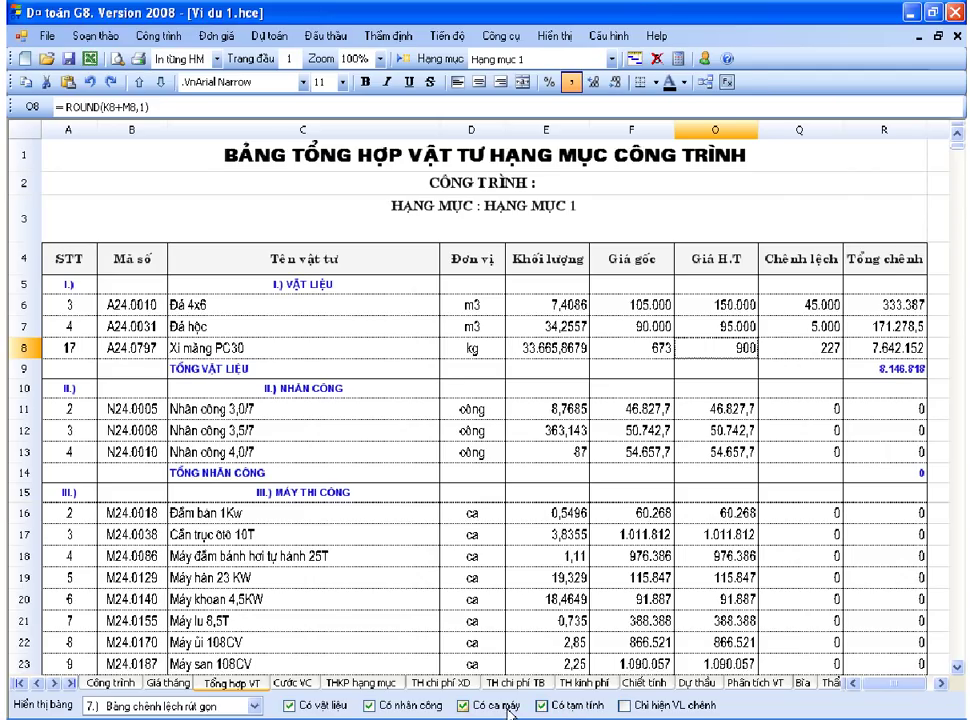
# - Include provisional items (Có tạm tính), turn off Chỉ hiện VL chênh, and recalculate the material summary
pyautogui.click(405, 326)
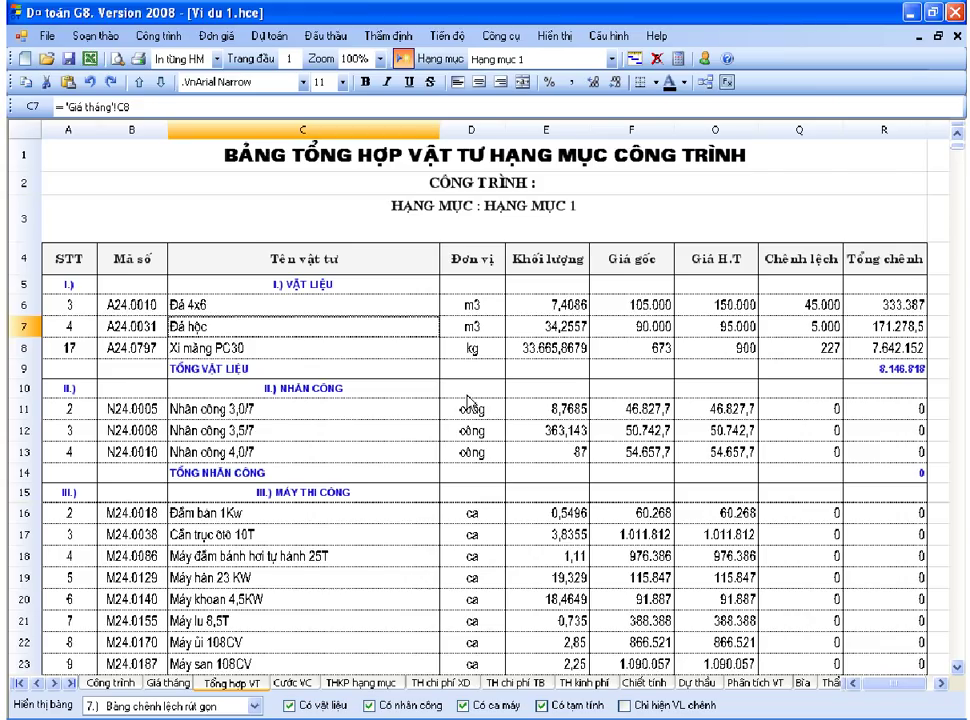
pyautogui.click(366, 418)
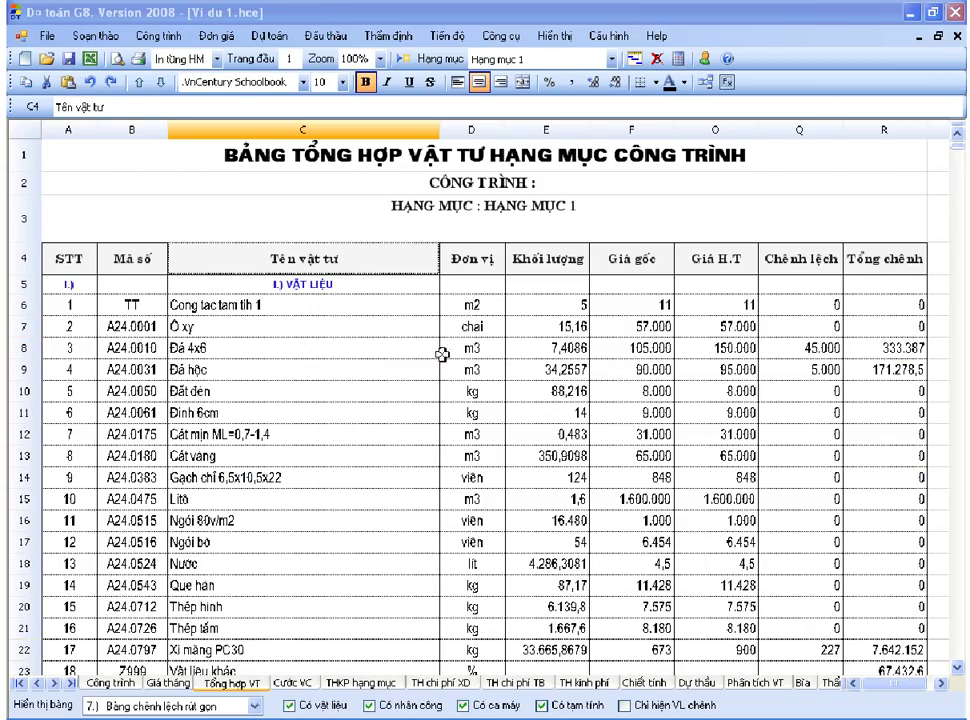
pyautogui.click(380, 301)
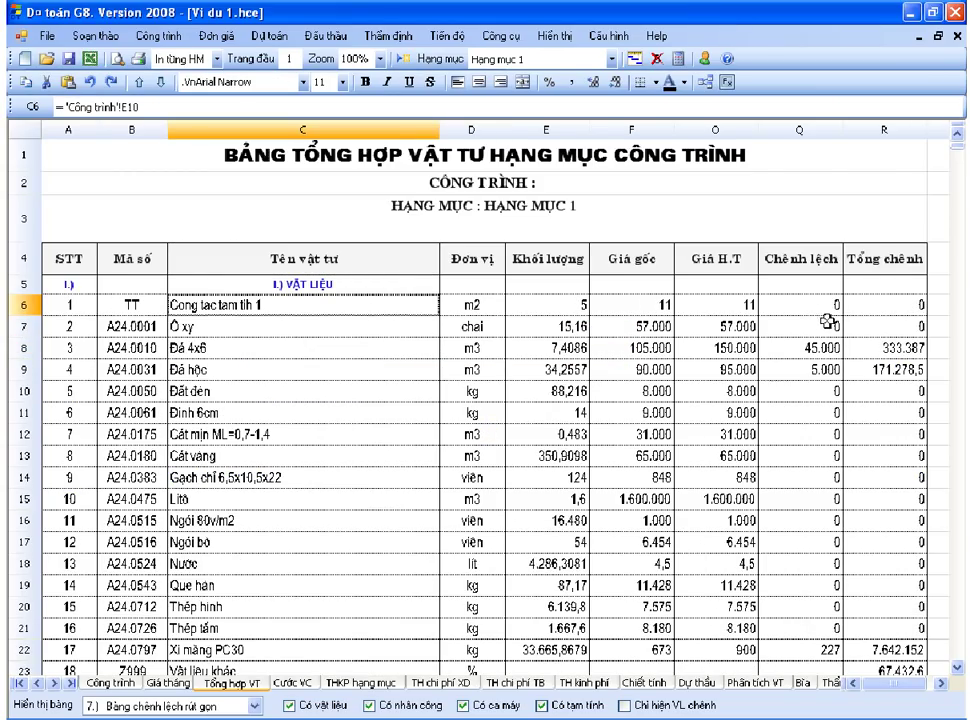
# - Compare materials with and without price differences in the full summary table
pyautogui.moveTo(820, 391); pyautogui.dragTo(860, 520)
pyautogui.moveTo(830, 349); pyautogui.dragTo(851, 369)
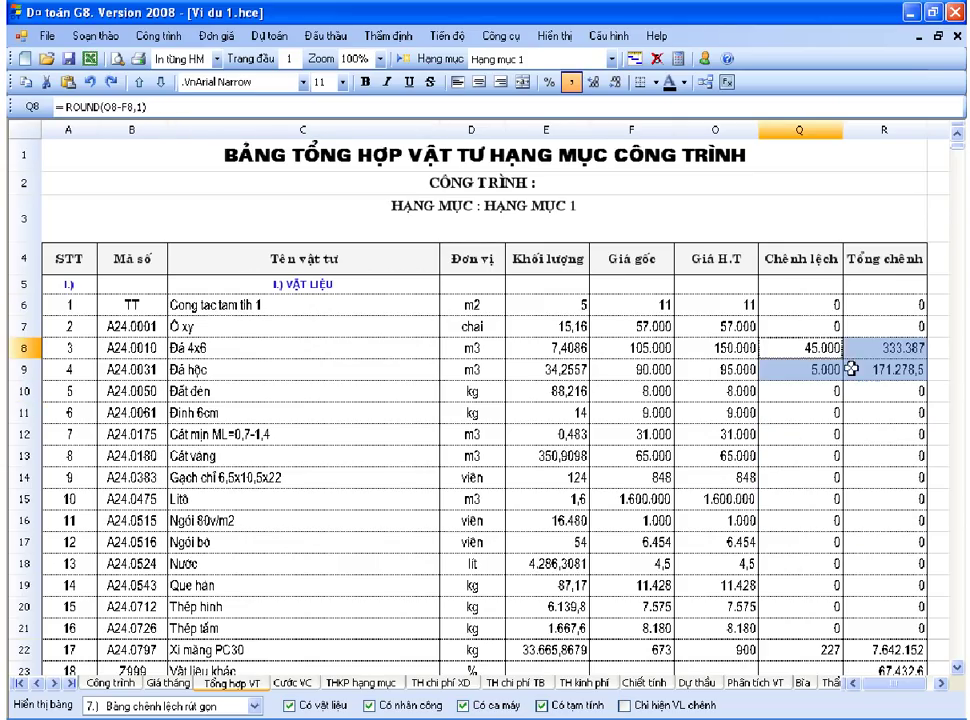
pyautogui.click(775, 412)
pyautogui.click(630, 455)
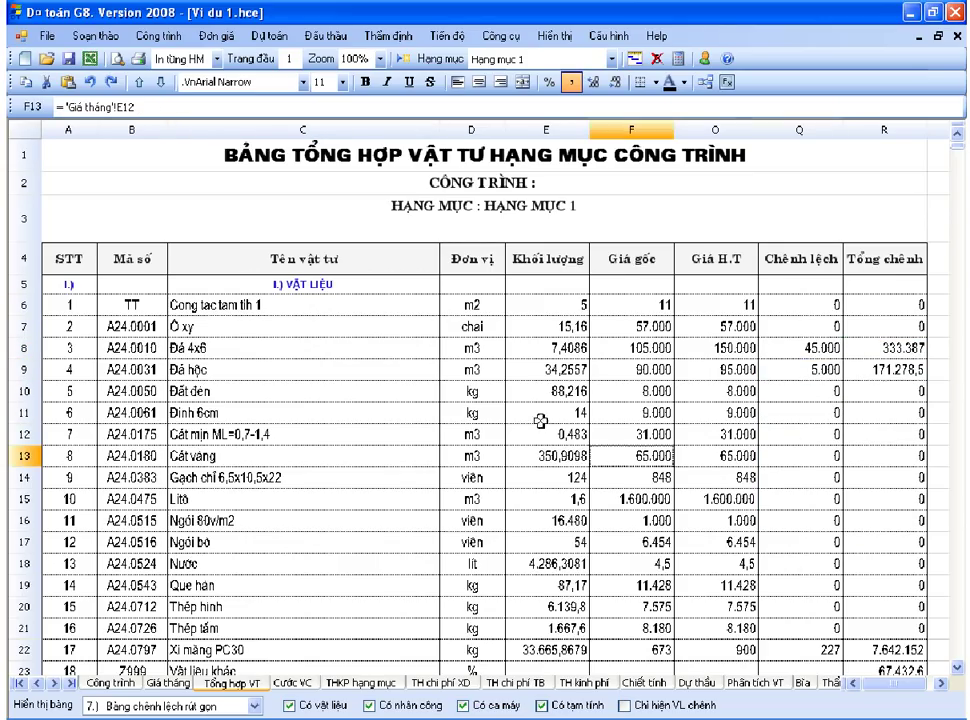
pyautogui.click(158, 327)
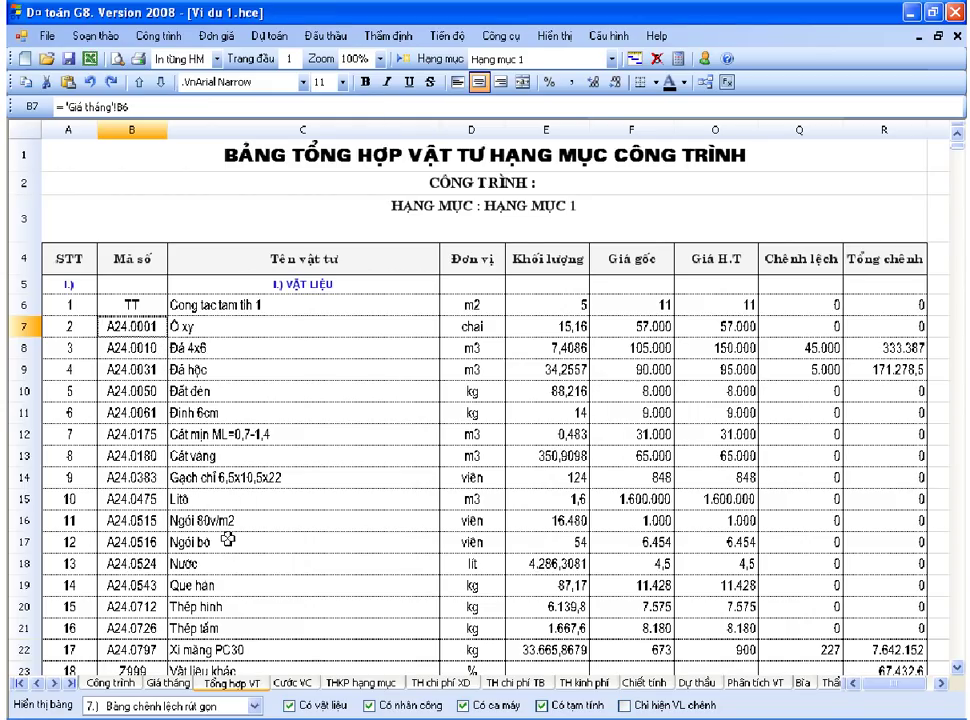
# - Switch the material summary's display to 1.) Bảng khối lượng vật tư
pyautogui.click(257, 706)
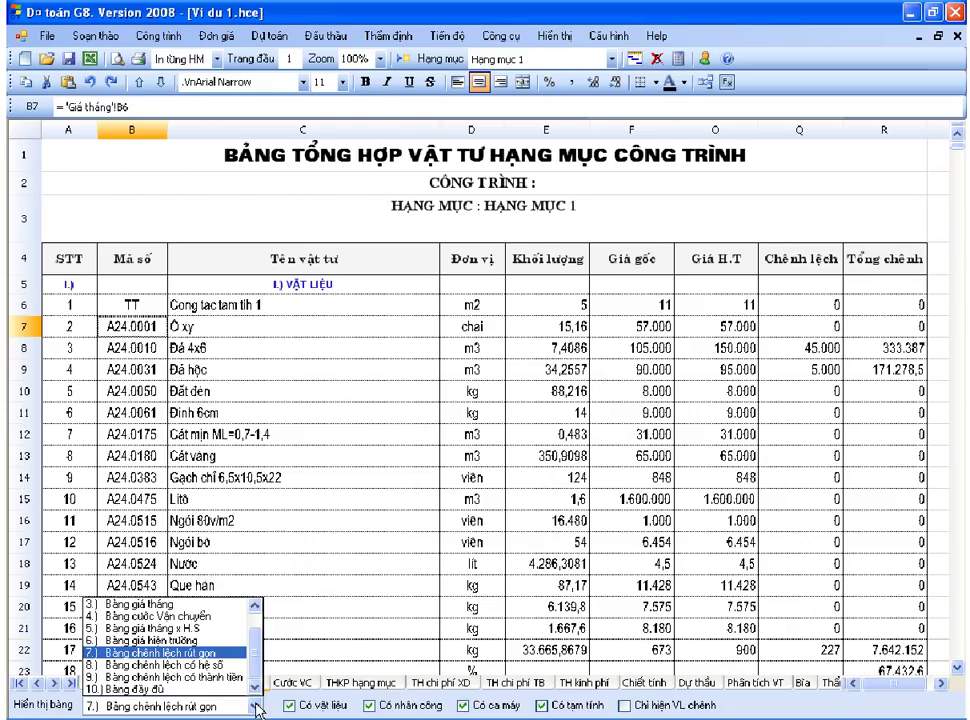
pyautogui.scroll(1, 258, 668)
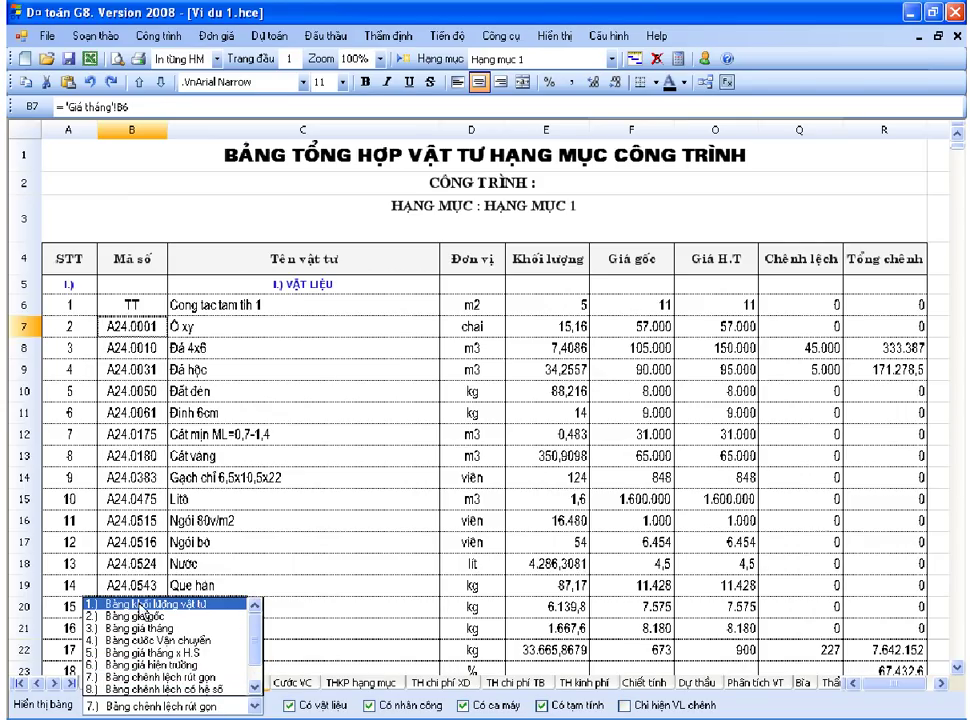
pyautogui.click(168, 606)
pyautogui.click(351, 428)
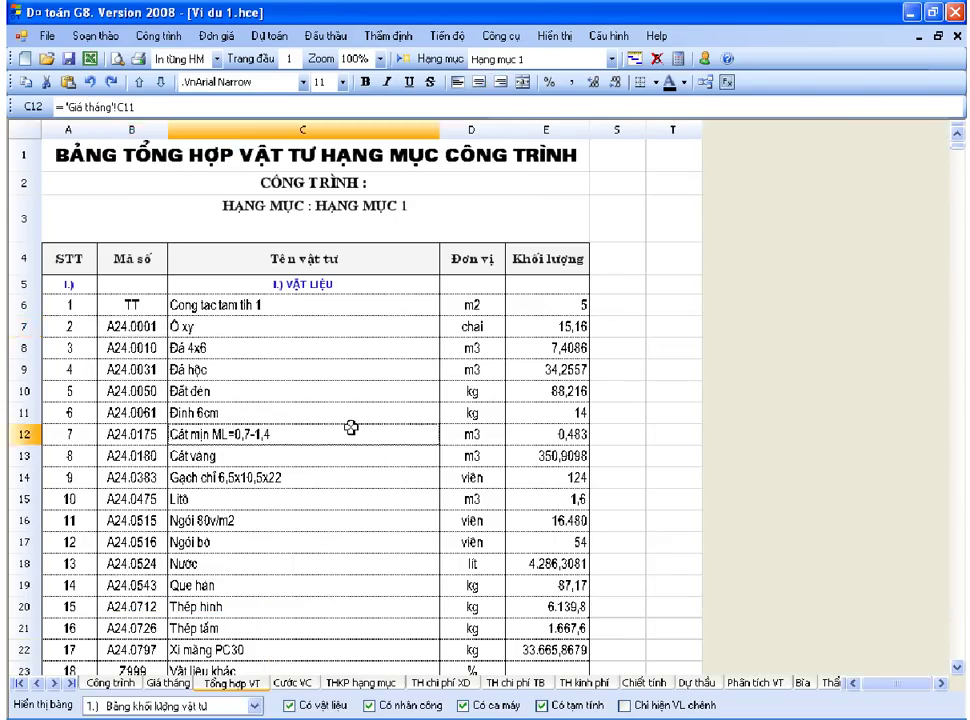
# - Check the Khối lượng quantities of the provisional item, Ô xy and Đá hộc in the quantity table
pyautogui.click(570, 304)
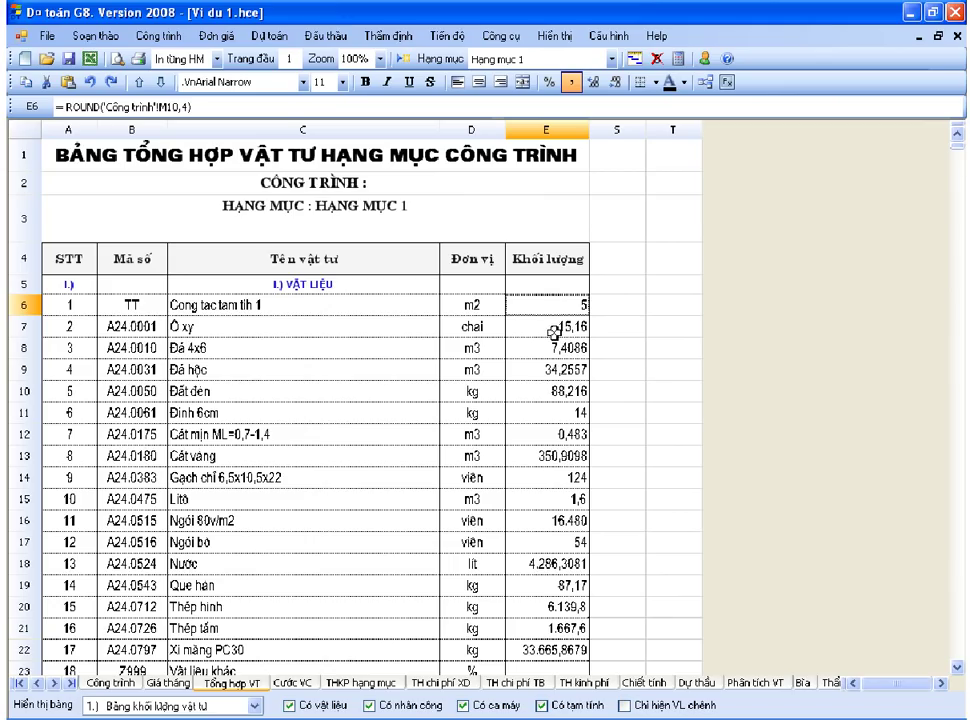
pyautogui.click(553, 333)
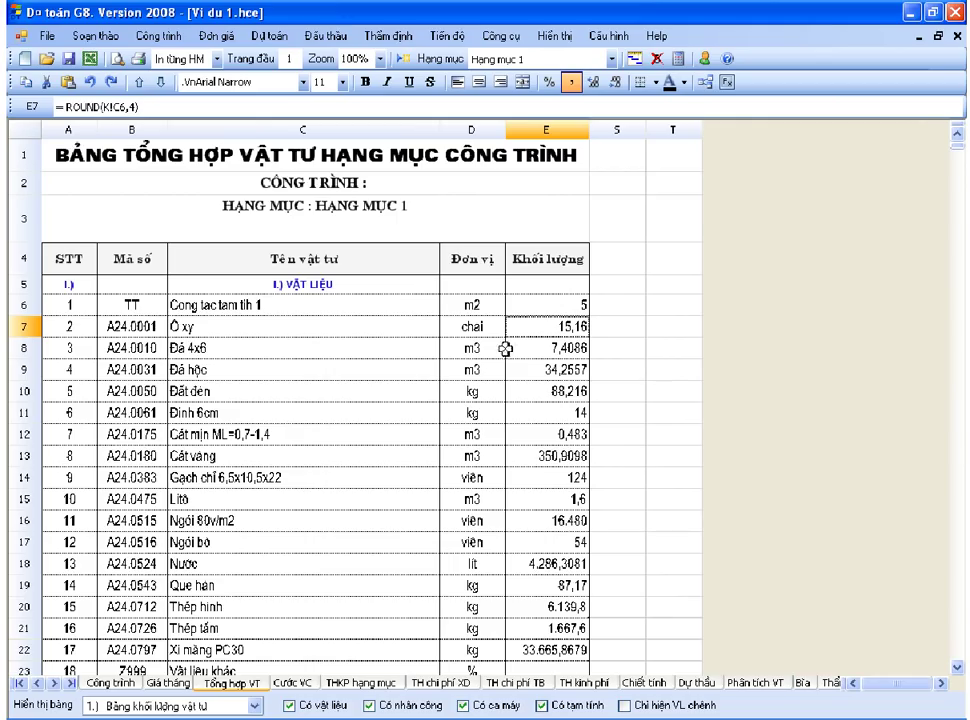
pyautogui.click(366, 372)
pyautogui.click(581, 373)
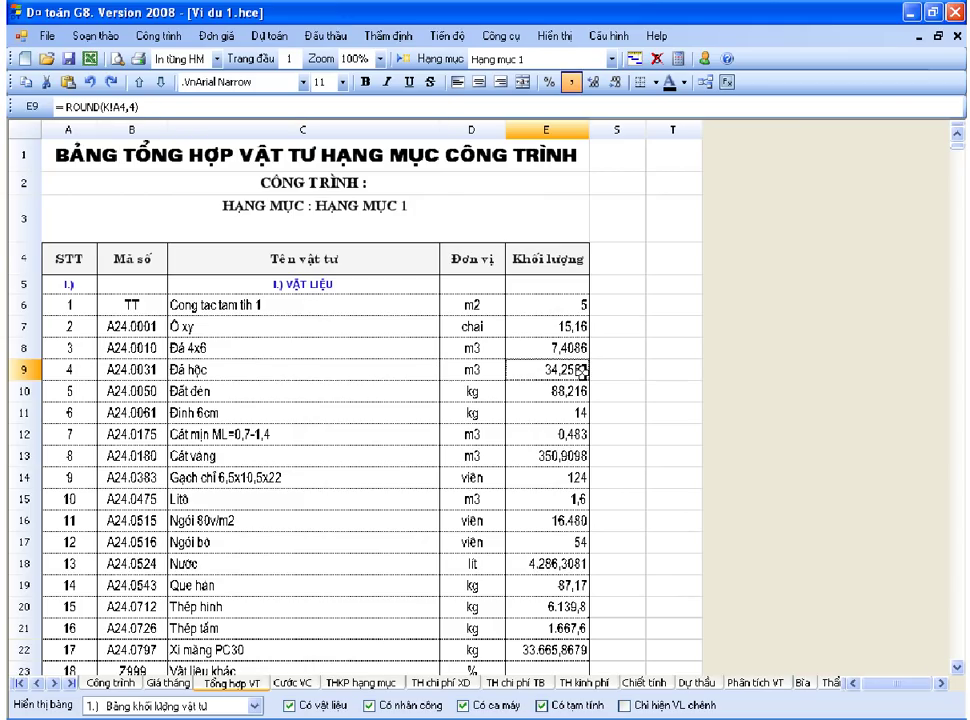
# - Check the Khối lượng quantities of Cát vàng and Gạch chỉ 6,5x10,5x22 in the material quantity table
pyautogui.click(520, 456)
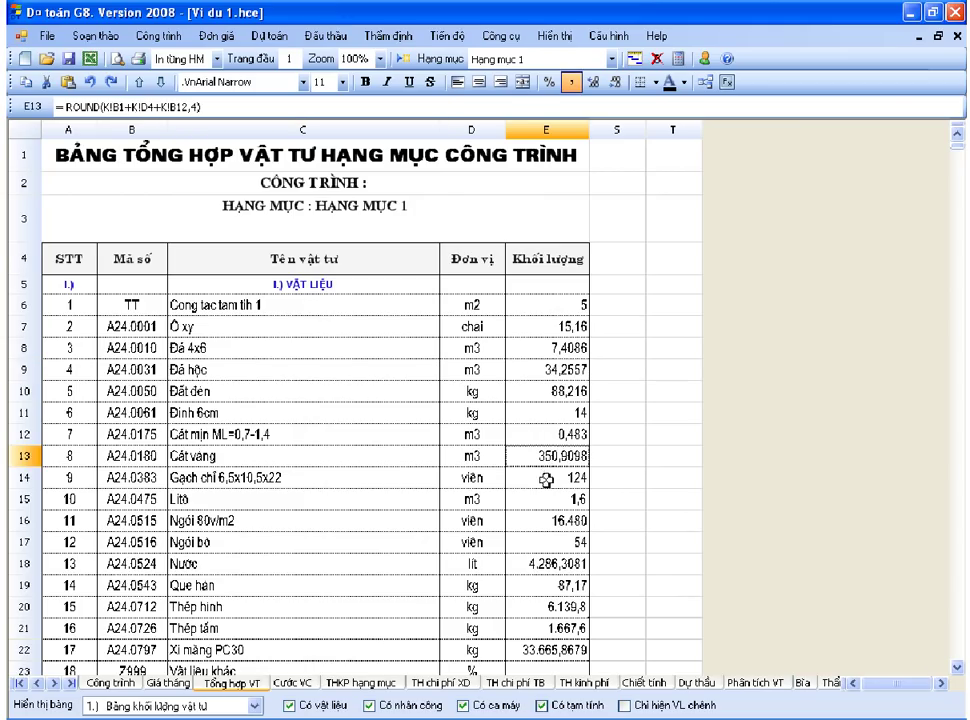
pyautogui.click(555, 481)
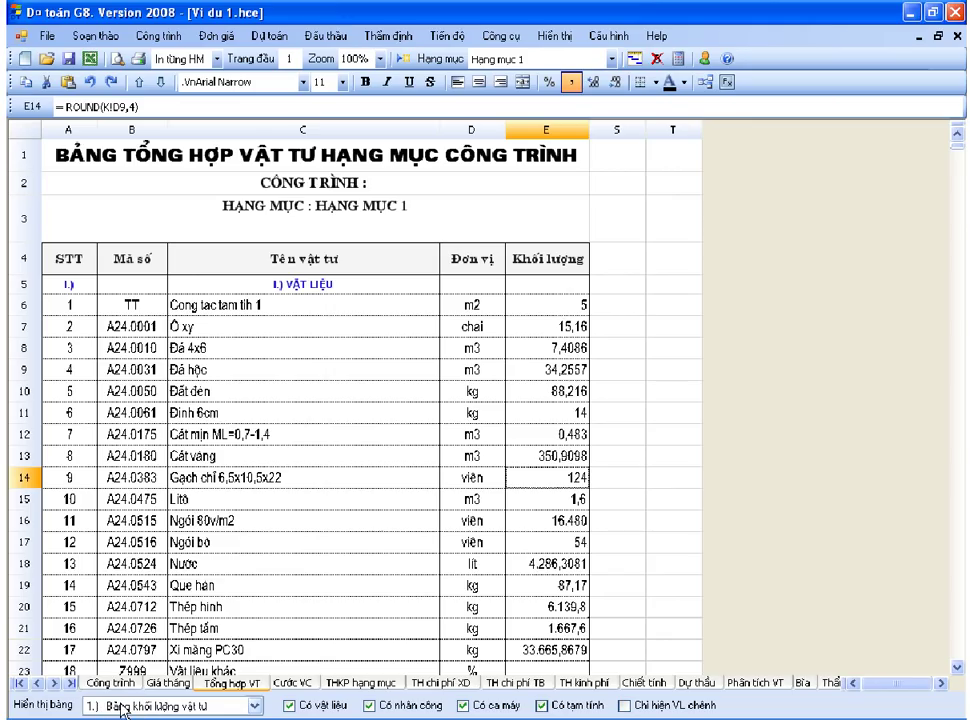
pyautogui.click(157, 710)
pyautogui.click(120, 455)
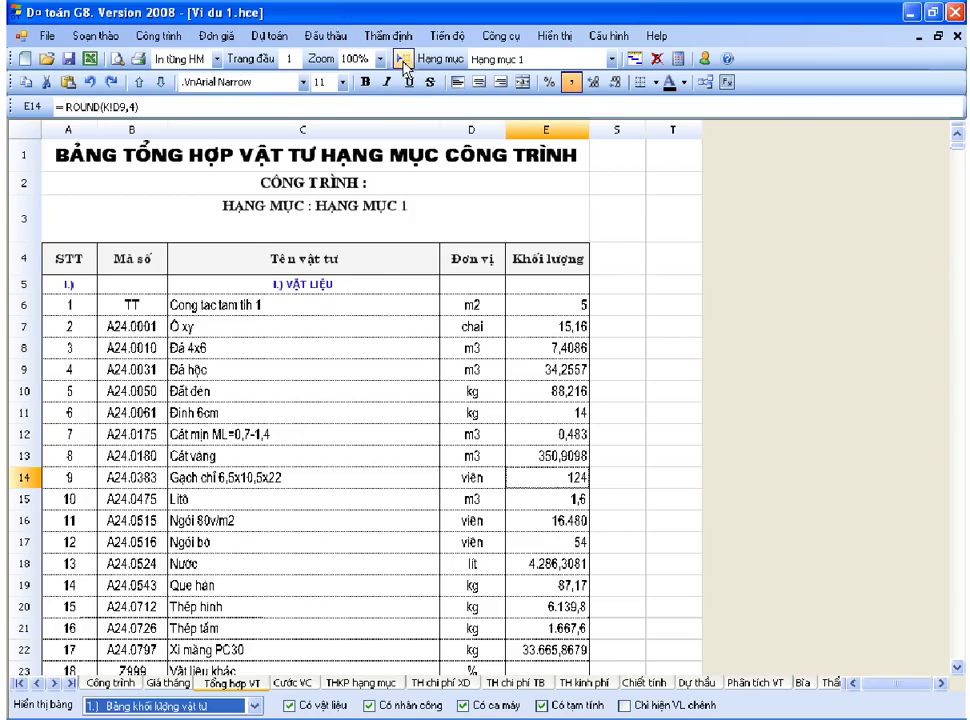
pyautogui.click(362, 289)
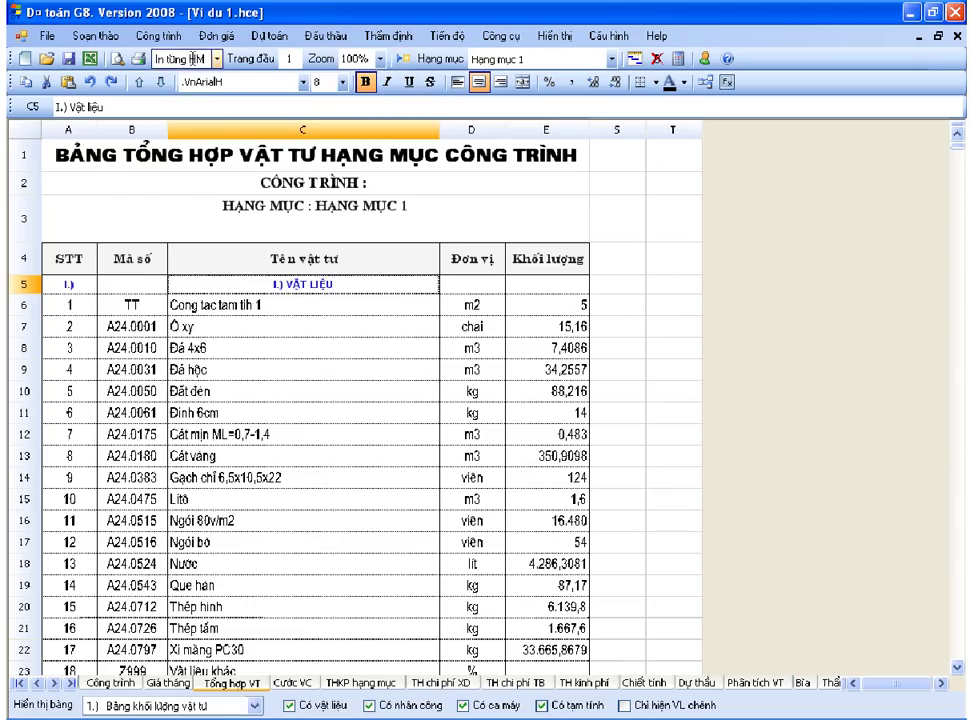
# - Recalculate the whole current table with Tính toán lại toàn bộ bảng hiện hành
pyautogui.click(166, 38)
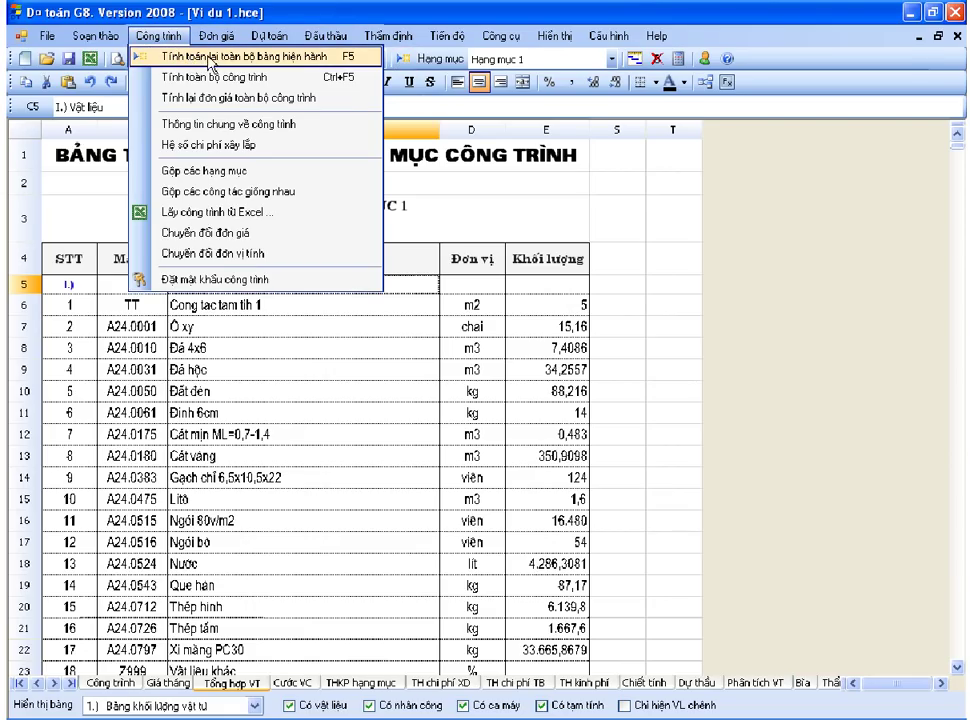
pyautogui.click(349, 64)
pyautogui.click(158, 36)
pyautogui.click(452, 305)
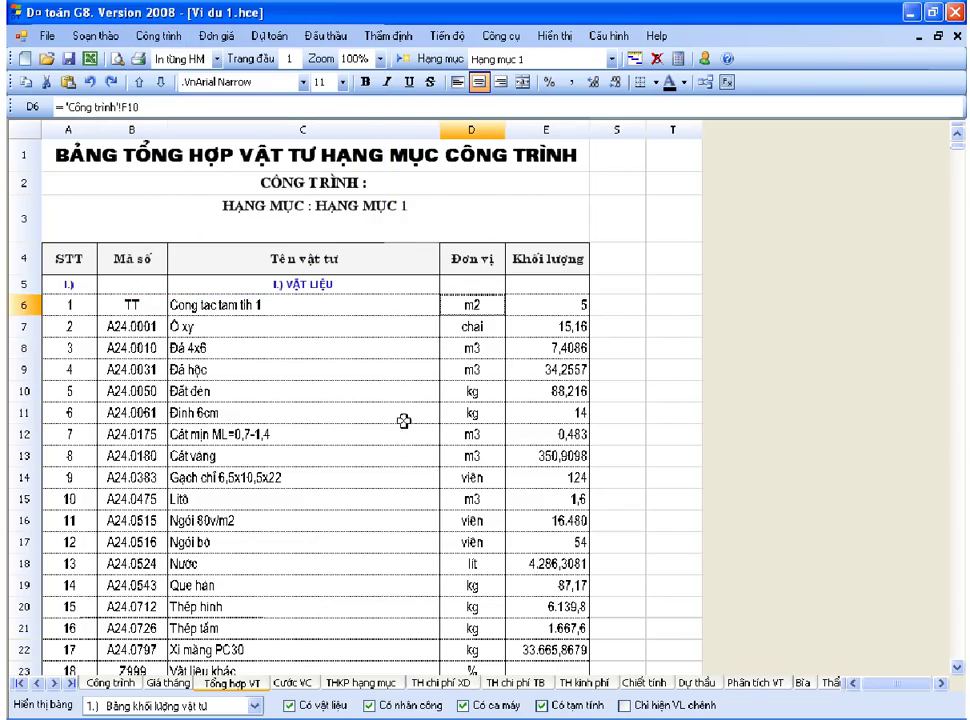
# - Switch the material summary to 2.) Bảng giá gốc and check the Giá gốc and Thành tiền of the provisional item and Đá 4x6
pyautogui.click(255, 705)
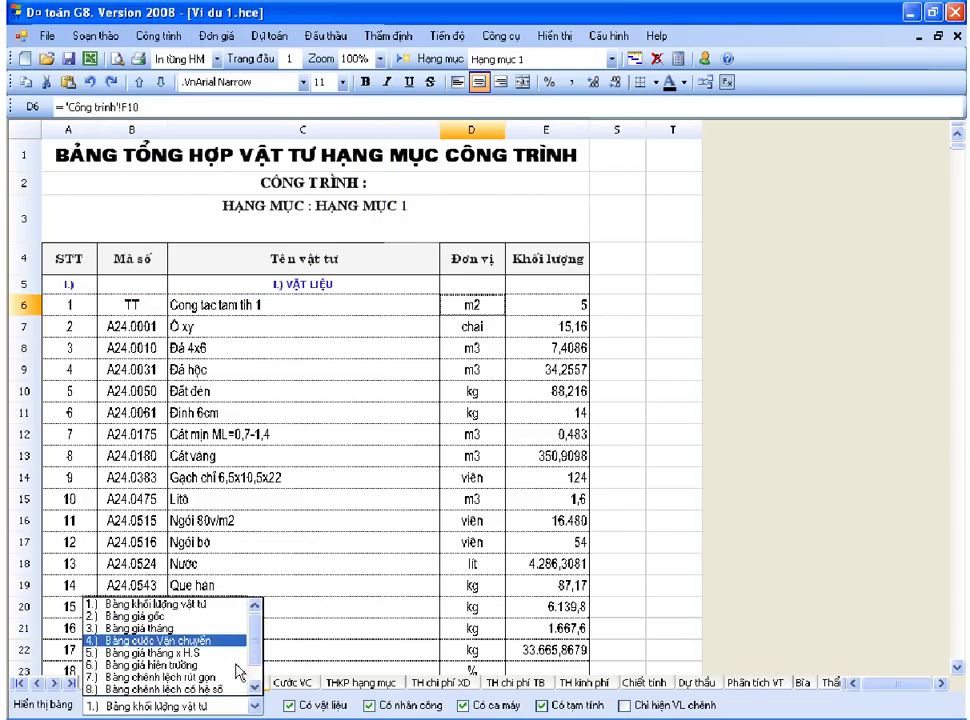
pyautogui.click(227, 625)
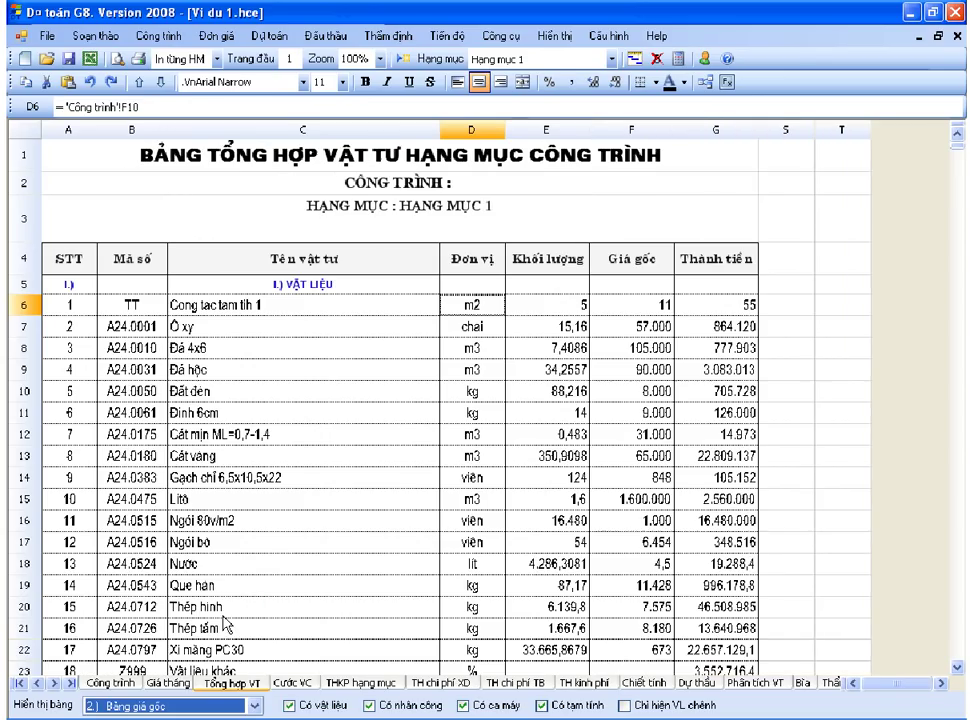
pyautogui.click(530, 474)
pyautogui.click(643, 304)
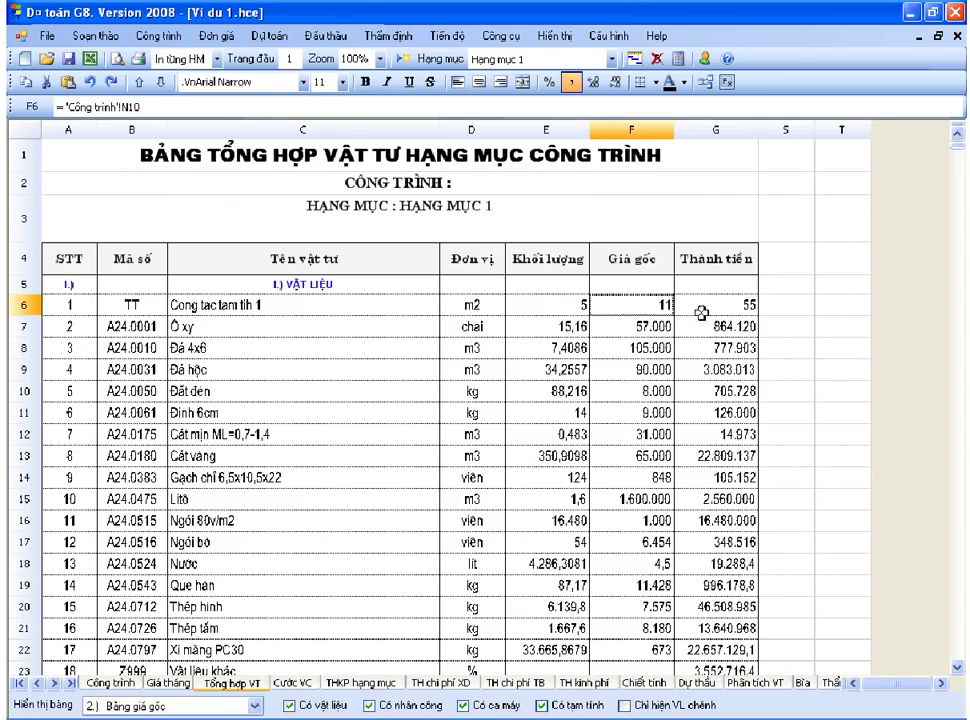
pyautogui.click(698, 307)
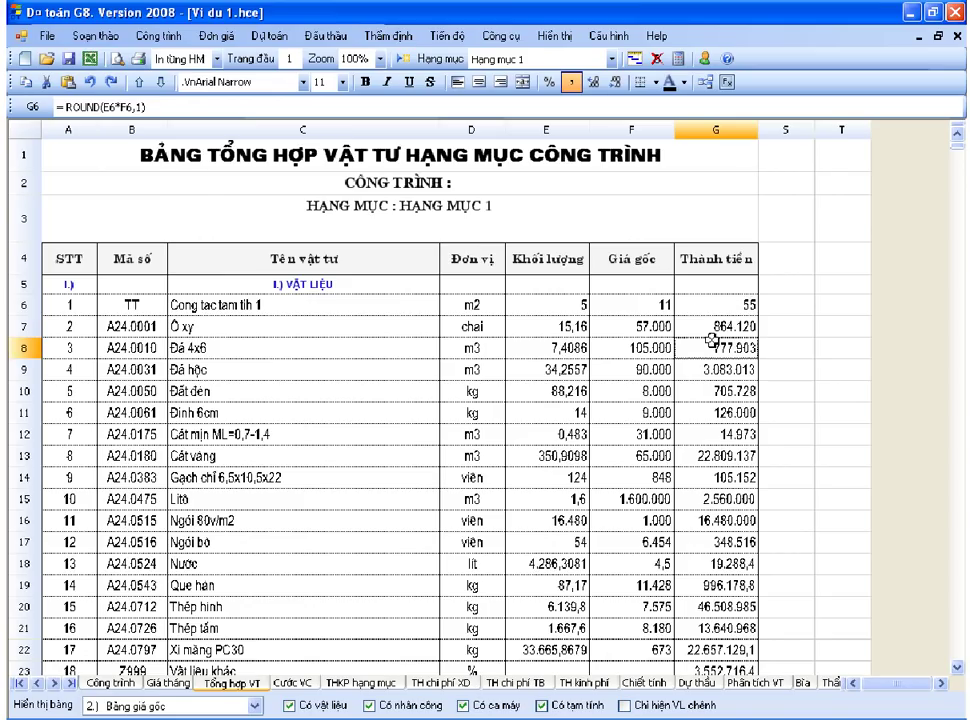
pyautogui.click(718, 347)
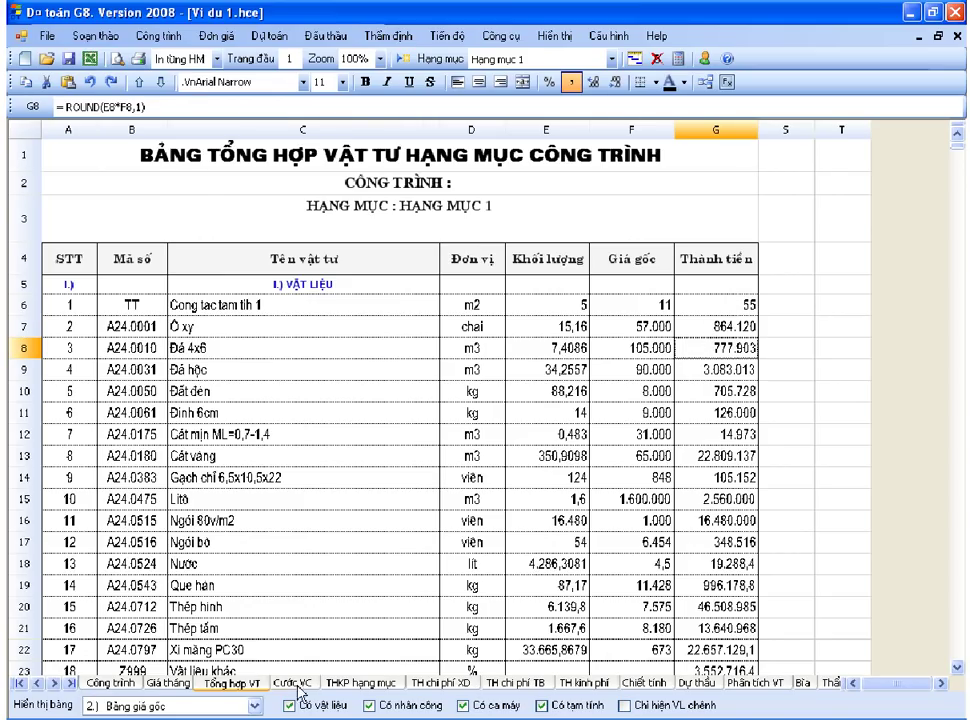
# - Switch the material summary to 3.) Bảng giá tháng and check the provisional item's Thành tiền formula
pyautogui.click(256, 706)
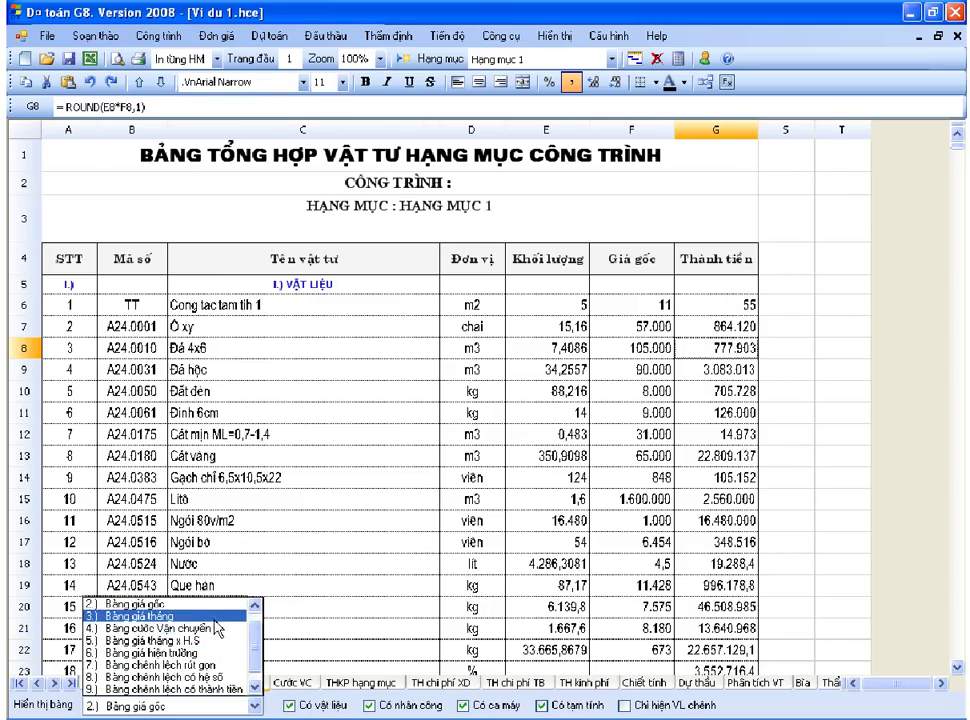
pyautogui.click(215, 617)
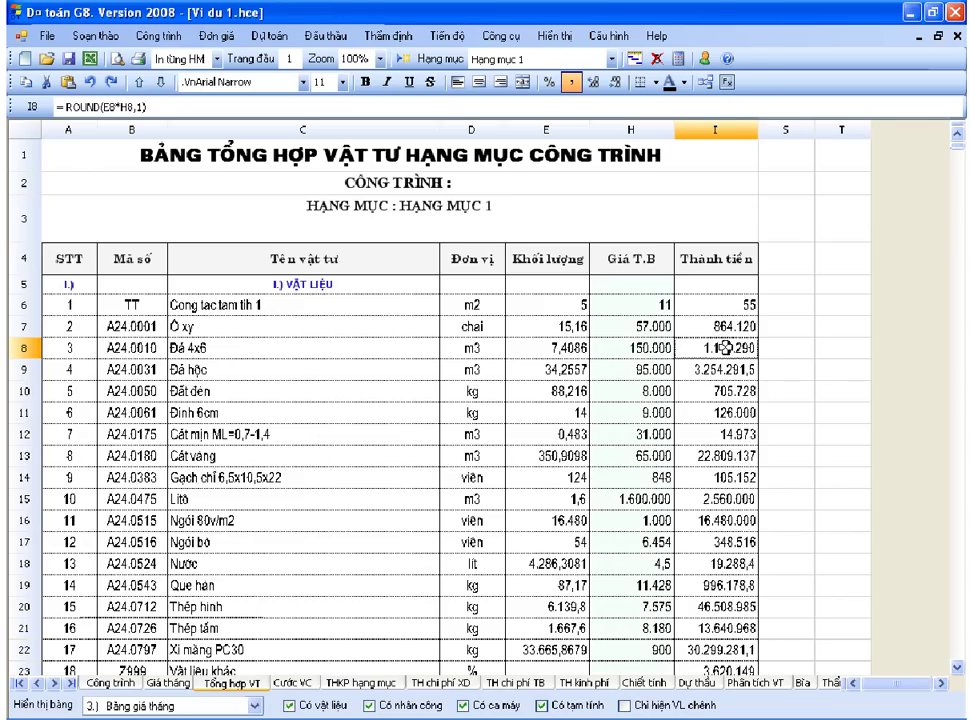
pyautogui.click(724, 312)
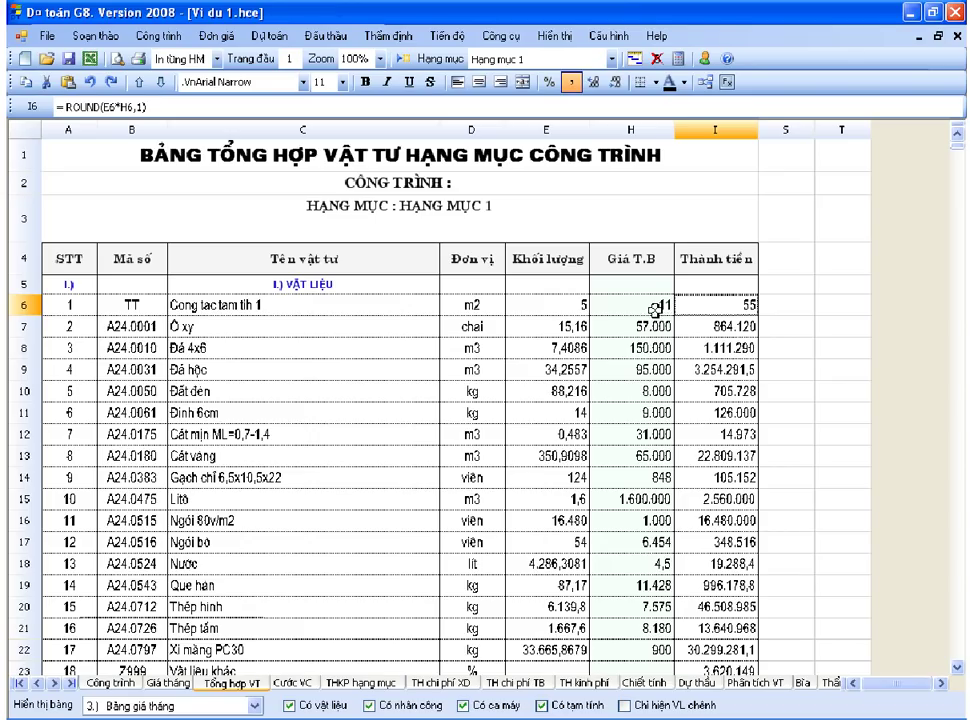
# - Compare the Giá tháng sheet's monthly prices with the Giá T.B values of Ô xy and the provisional item in the Tổng hợp VT sheet
pyautogui.click(170, 684)
pyautogui.moveTo(643, 286); pyautogui.dragTo(643, 390)
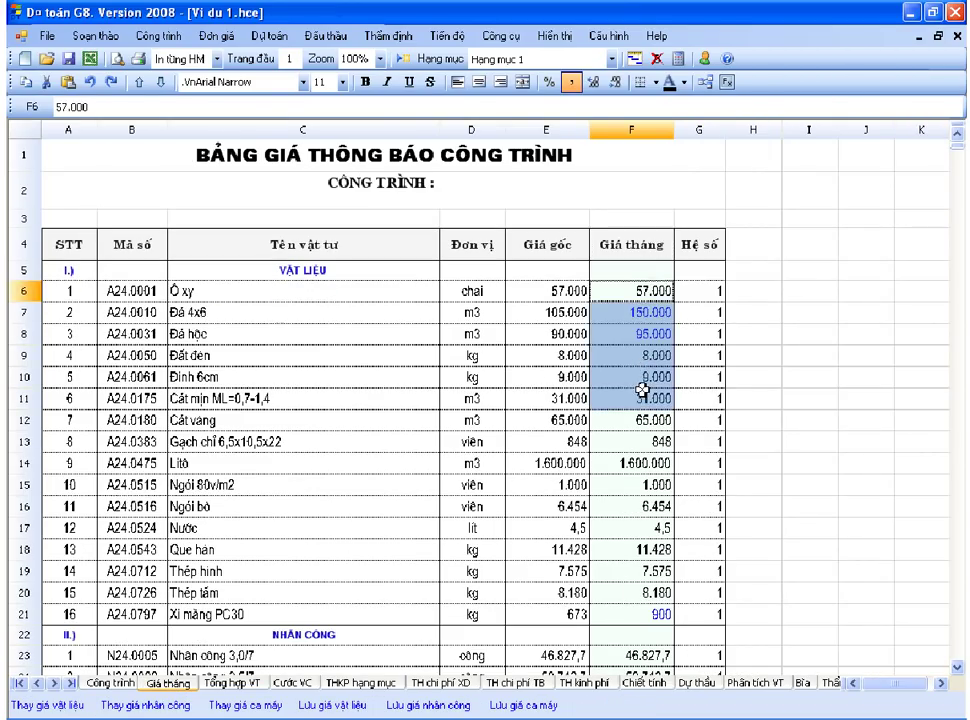
pyautogui.click(232, 684)
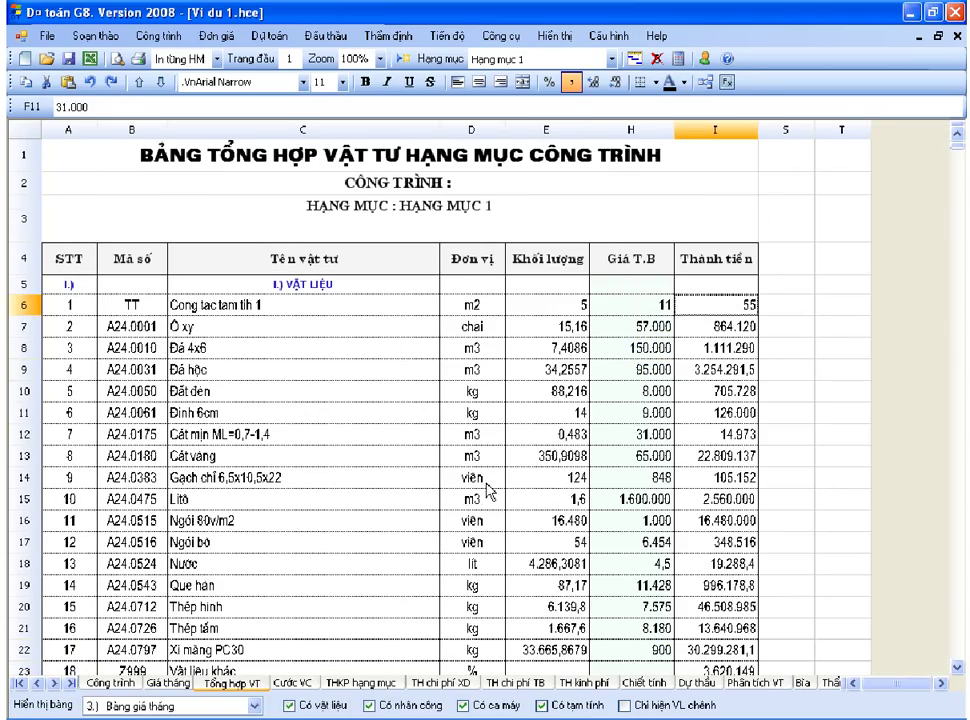
pyautogui.click(646, 318)
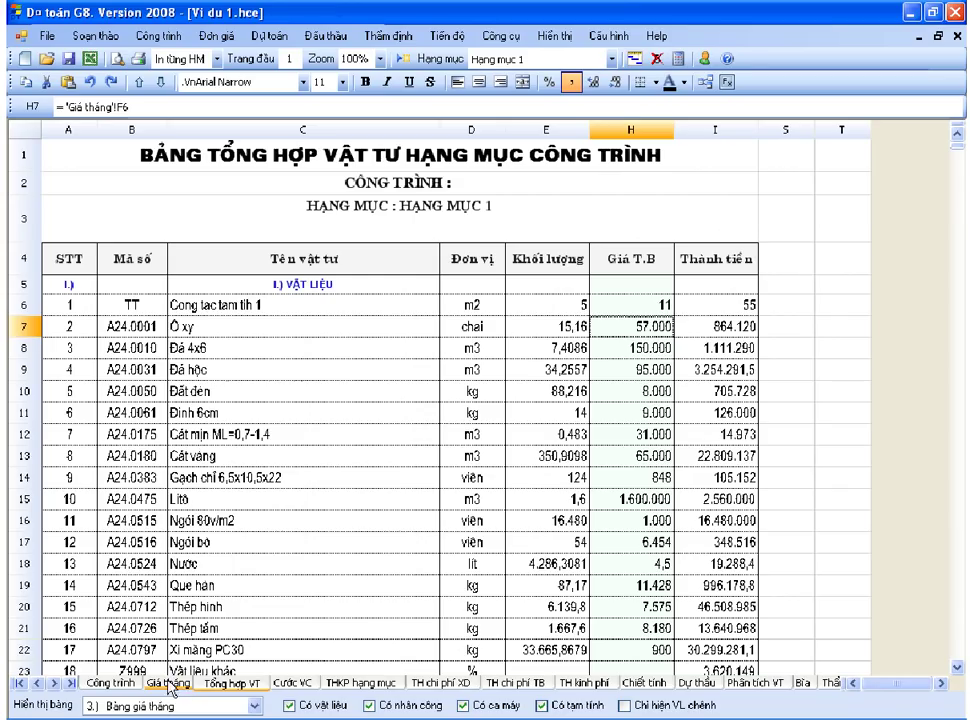
pyautogui.click(630, 305)
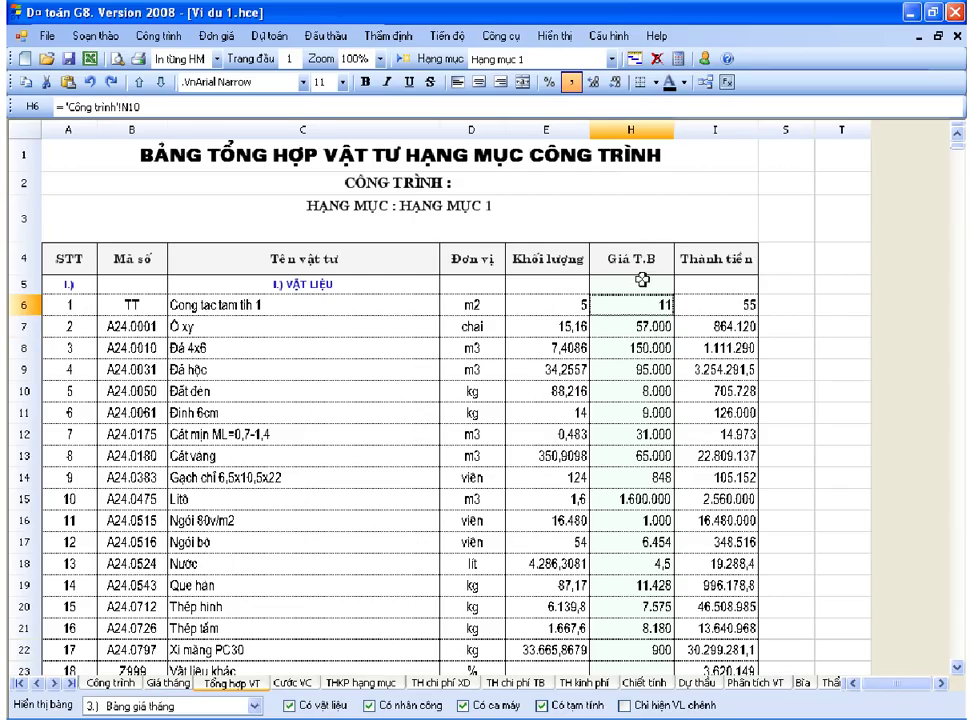
# - Examine the Giá T.B and Thành tiền columns through the materials, labour and machine sections of the monthly price table
pyautogui.moveTo(632, 258); pyautogui.dragTo(672, 390)
pyautogui.click(690, 391)
pyautogui.moveTo(714, 262); pyautogui.dragTo(718, 395)
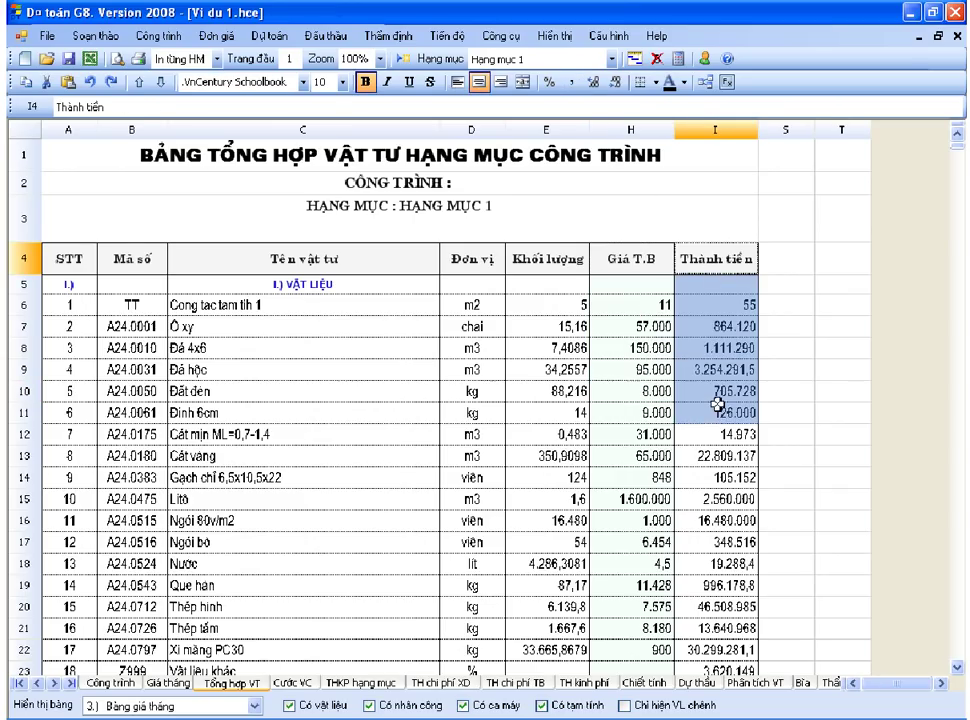
pyautogui.click(716, 370)
pyautogui.scroll(-1, 697, 482)
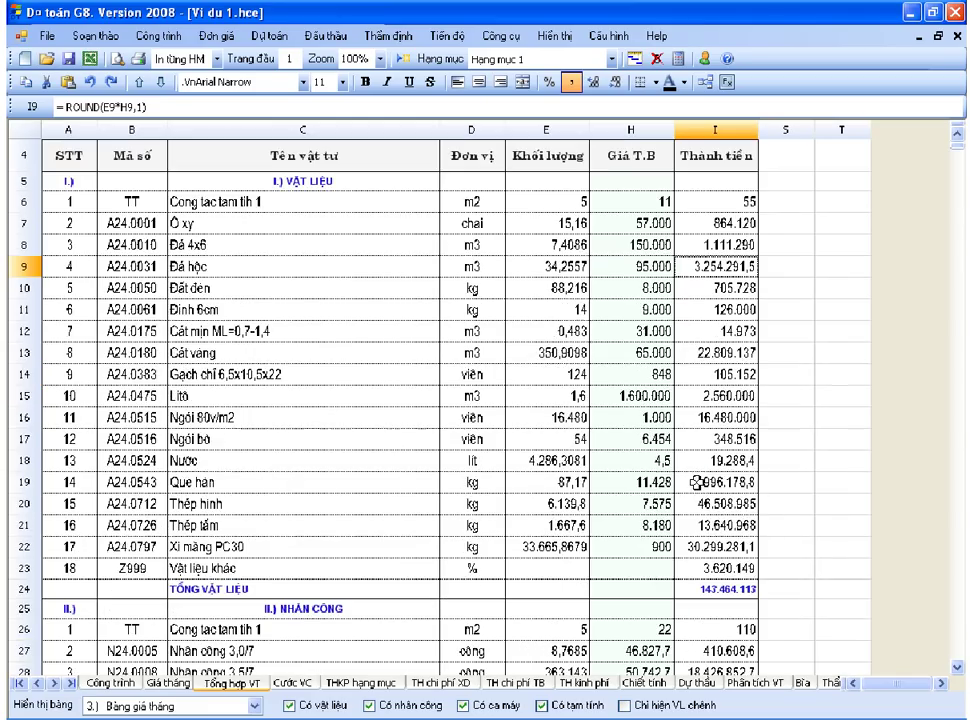
pyautogui.scroll(-3, 692, 482)
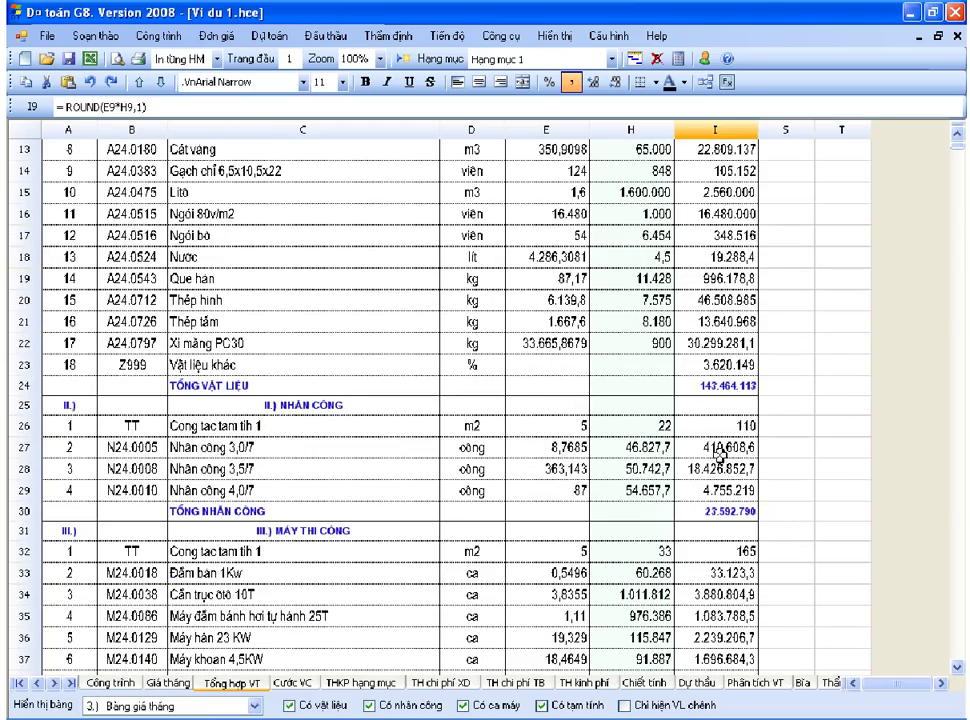
pyautogui.scroll(-2, 718, 452)
pyautogui.scroll(6, 718, 452)
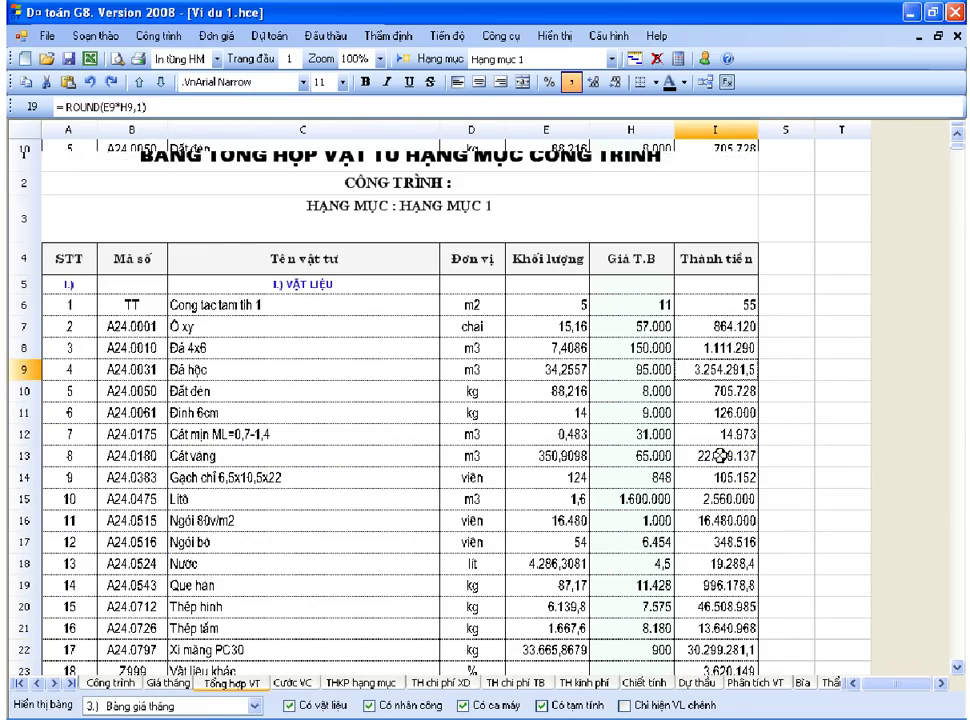
# - Switch the material summary to 4.) Bảng cước Vận chuyển and inspect the Cước V.C cells of the first materials
pyautogui.click(204, 707)
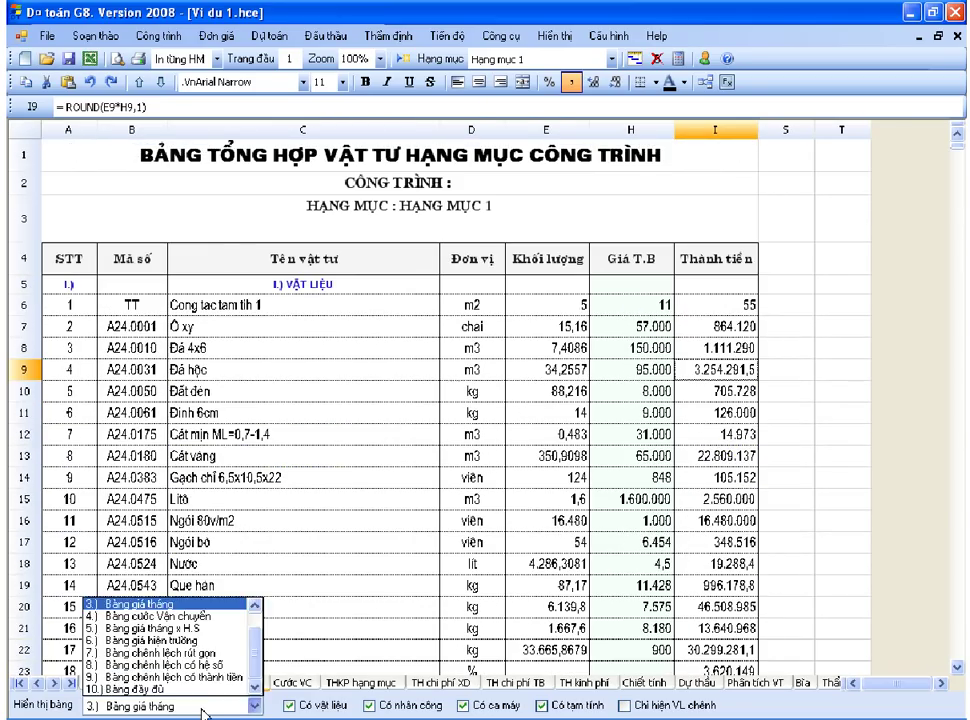
pyautogui.click(203, 618)
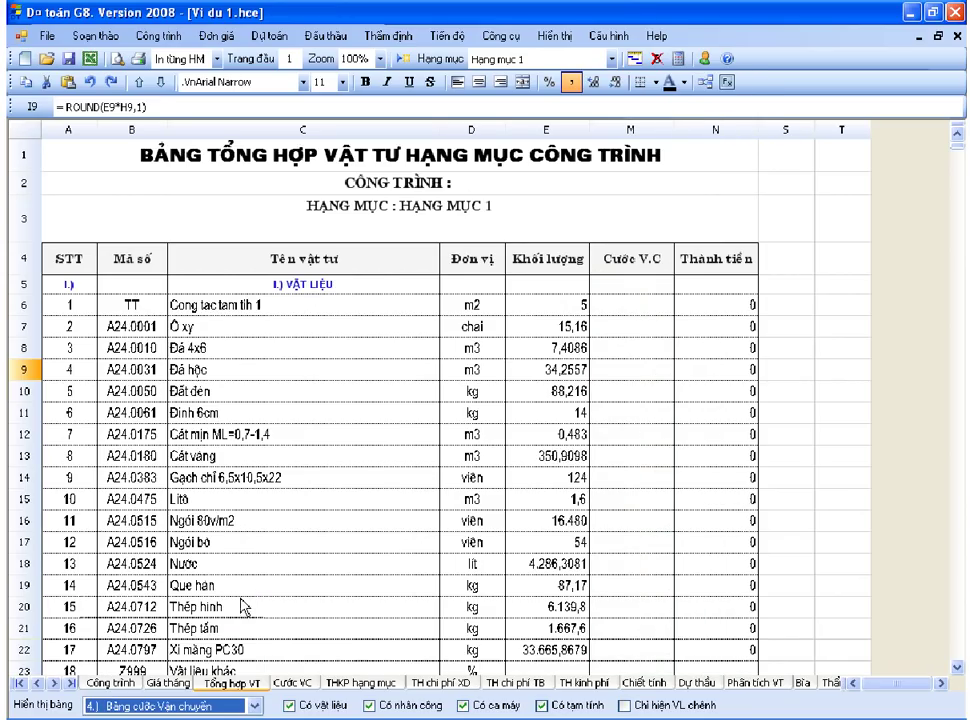
pyautogui.click(613, 436)
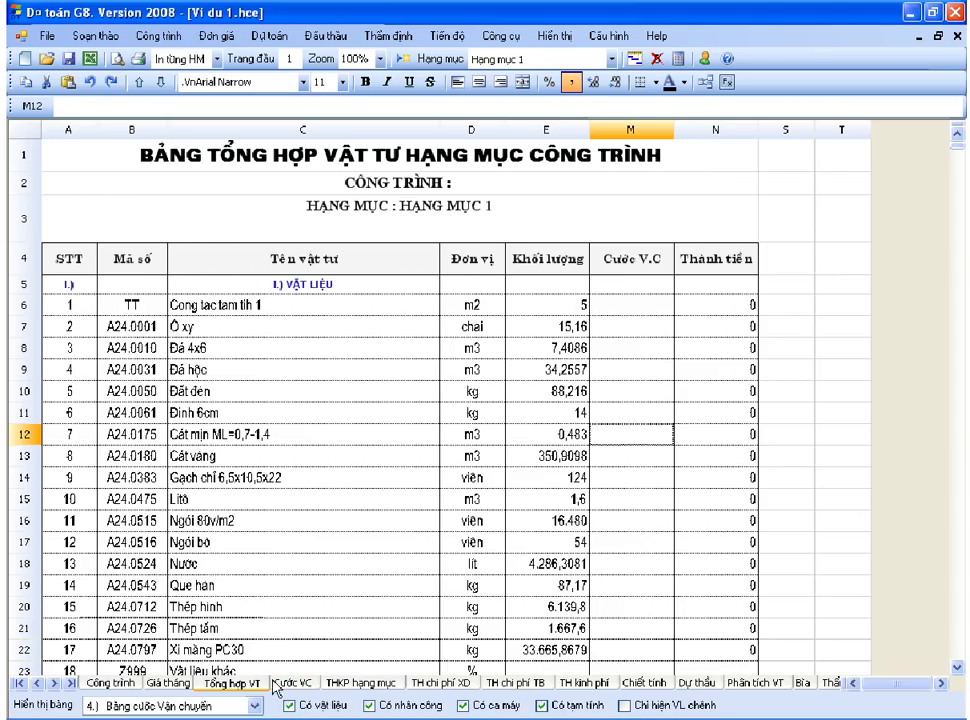
pyautogui.click(626, 349)
pyautogui.click(626, 326)
pyautogui.click(626, 310)
pyautogui.click(632, 384)
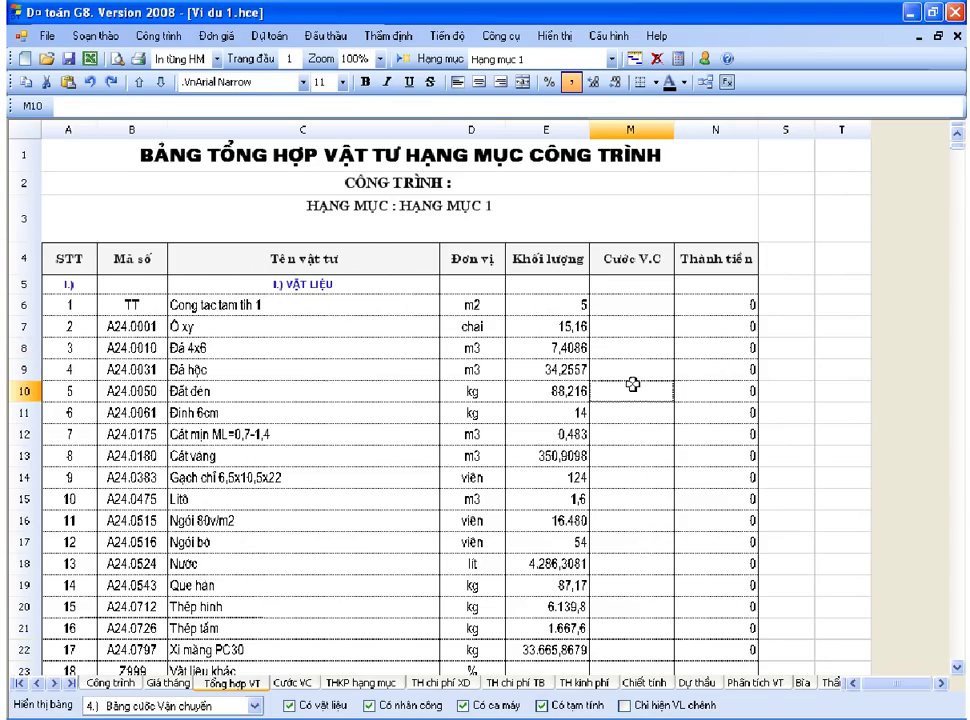
# - Check how Ô xy's Thành tiền is calculated from its Khối lượng and Cước V.C
pyautogui.click(722, 312)
pyautogui.click(722, 328)
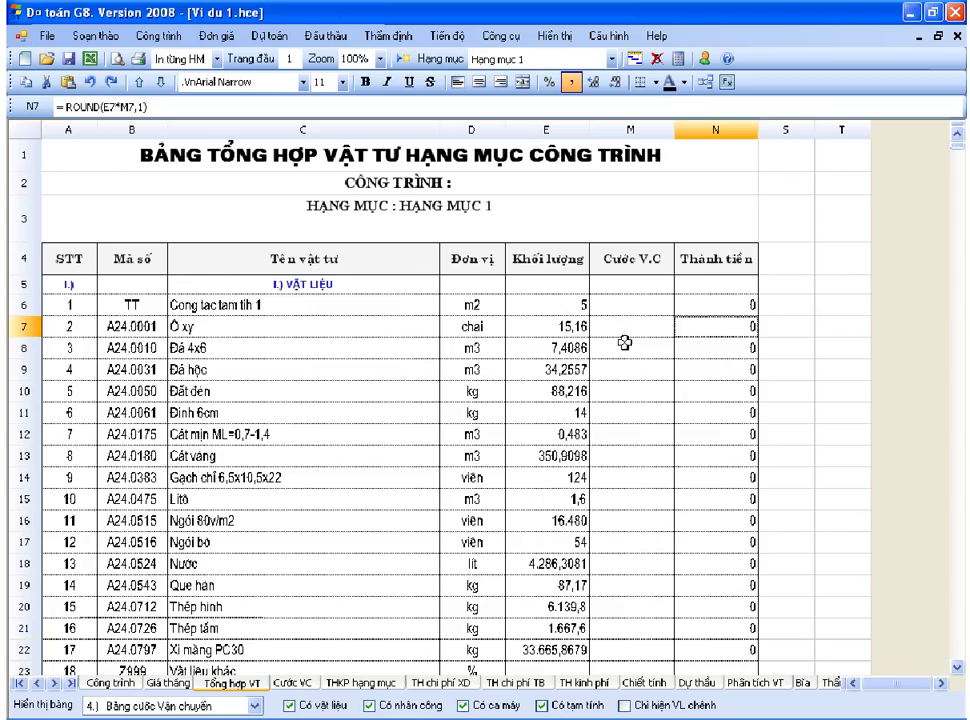
pyautogui.click(575, 327)
pyautogui.click(620, 326)
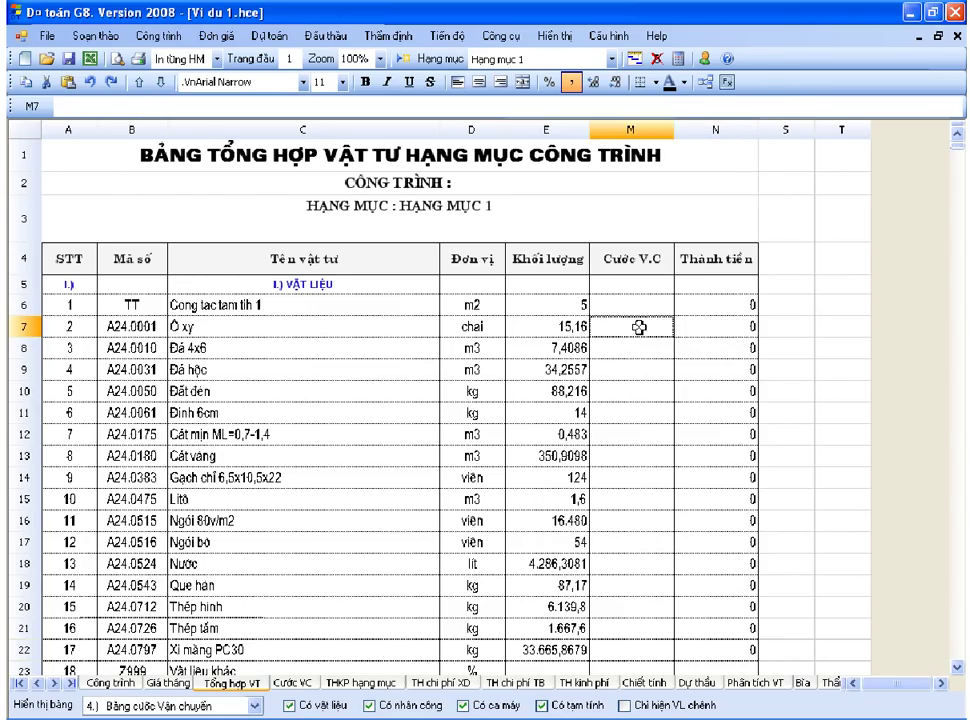
pyautogui.click(718, 334)
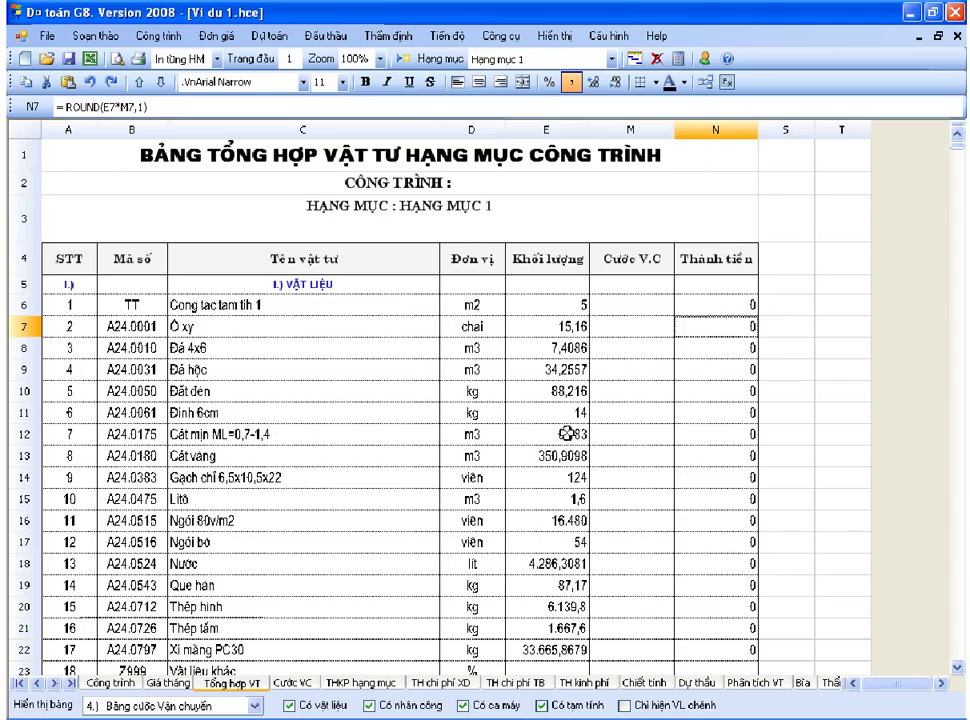
# - Switch the material summary to 5.) Bảng giá tháng x H.S and check the Giá gốc of Đá 4x6
pyautogui.click(255, 706)
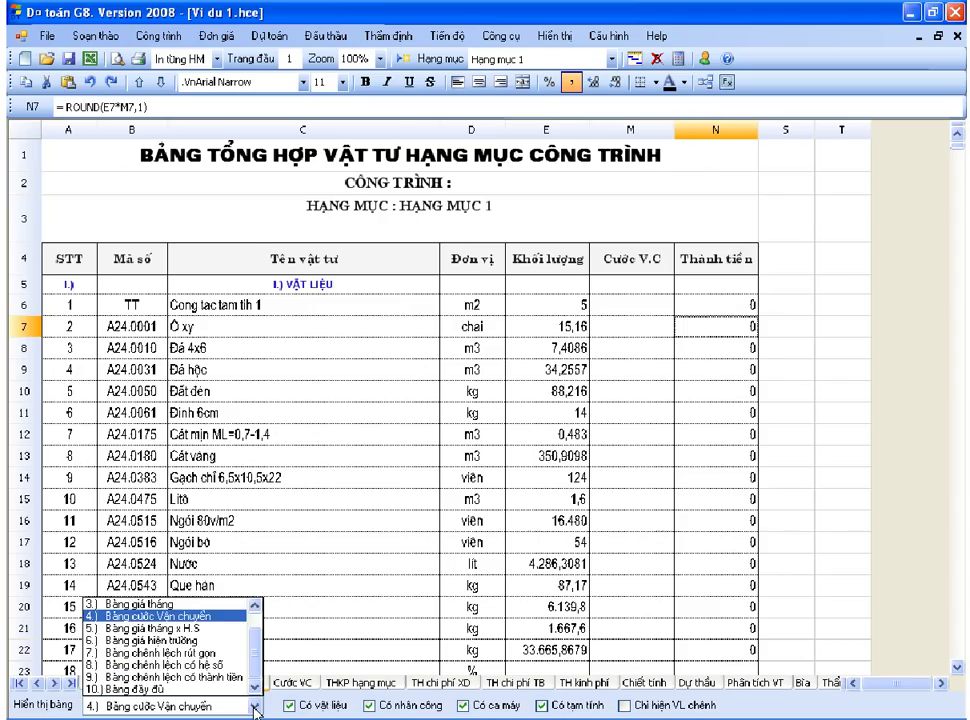
pyautogui.click(231, 630)
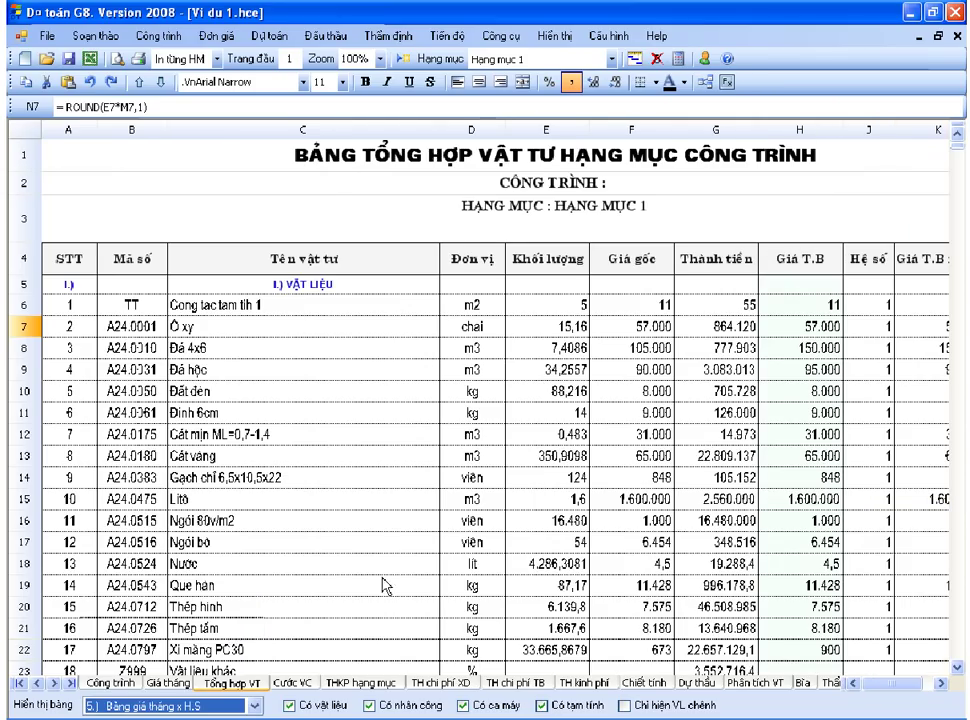
pyautogui.click(710, 397)
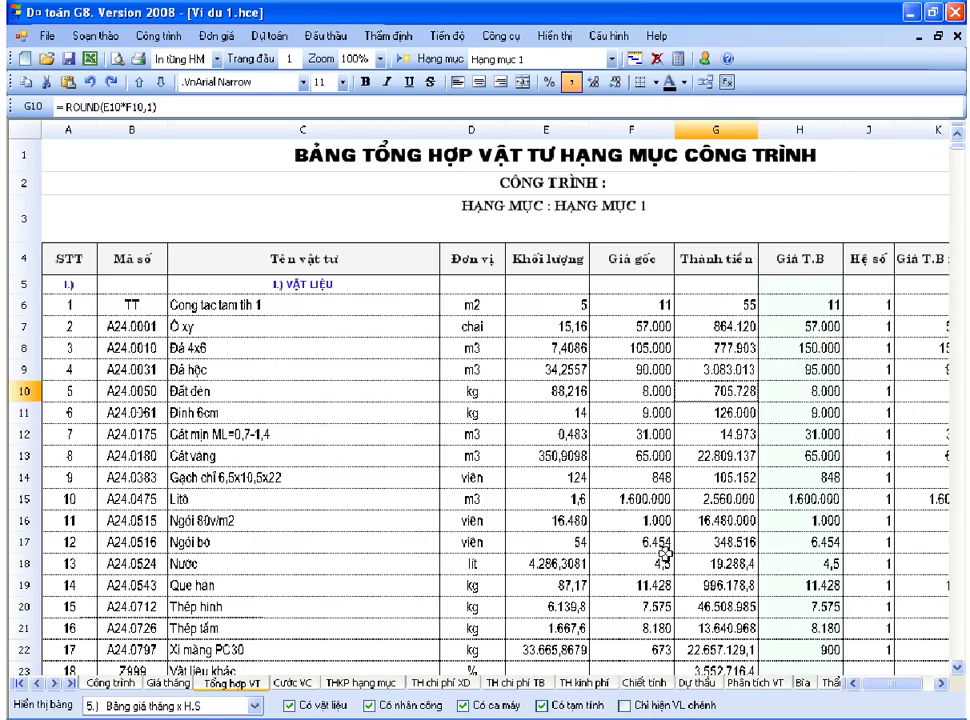
pyautogui.click(646, 350)
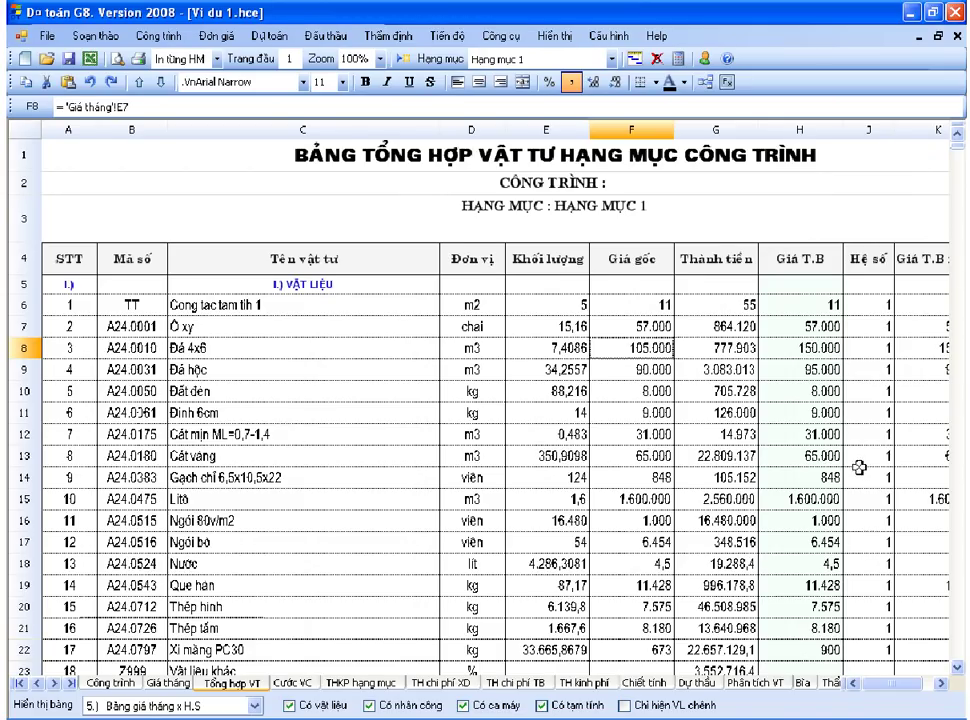
# - Examine the Hệ số column for the materials in the Giá tháng sheet
pyautogui.click(168, 684)
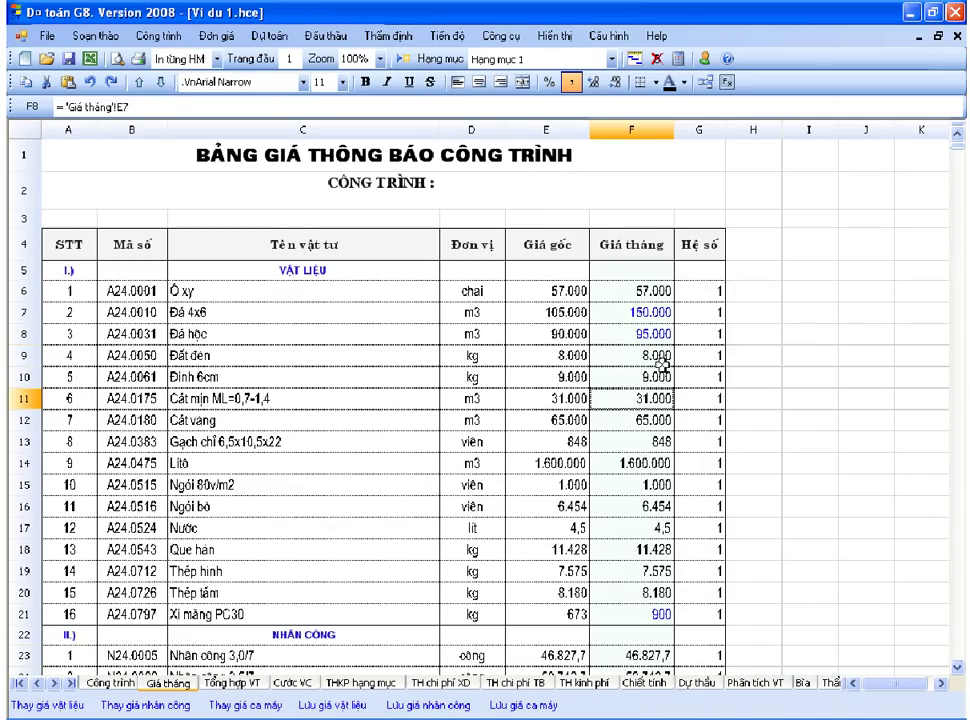
pyautogui.moveTo(717, 293); pyautogui.dragTo(712, 502)
pyautogui.click(716, 463)
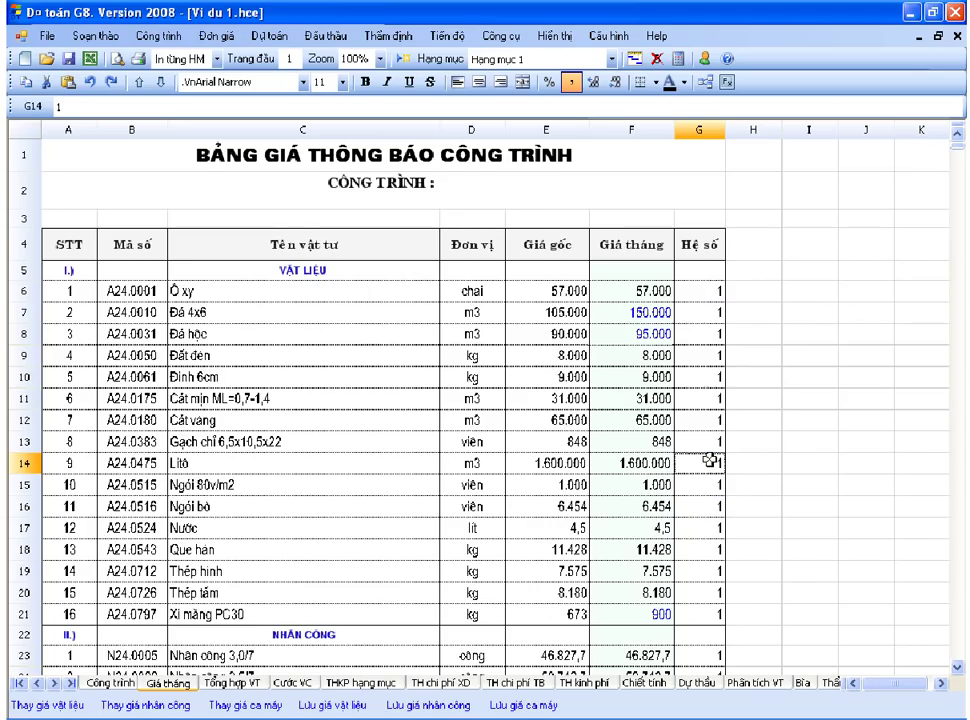
# - Check the Hệ số column in the material breakdown of concrete item AF.11111 on the Công trình sheet
pyautogui.click(117, 686)
pyautogui.click(326, 361)
pyautogui.moveTo(703, 564); pyautogui.dragTo(703, 621)
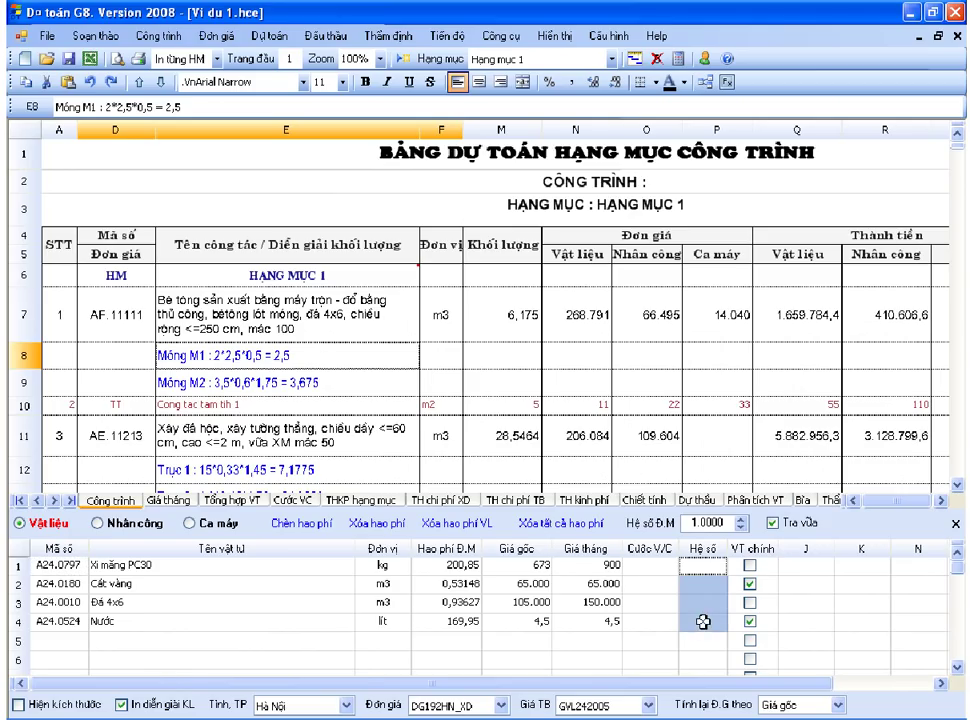
# - Return to the Tổng hợp VT sheet and inspect the price, Hệ số, Giá T.B x H.S and Thành tiền cells of the first materials
pyautogui.click(240, 498)
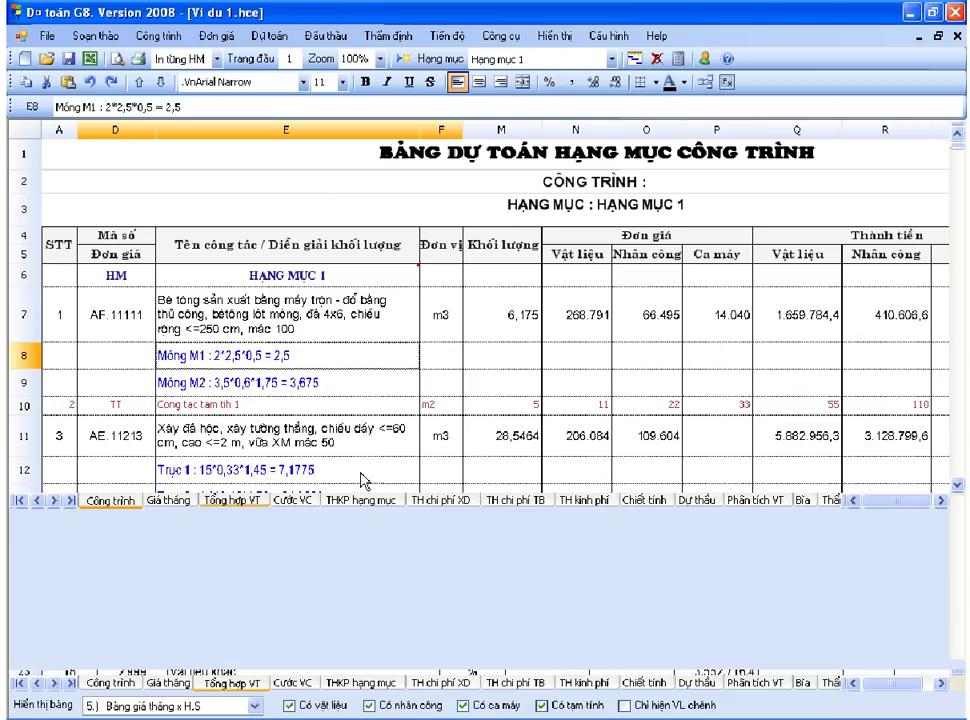
pyautogui.click(940, 686)
pyautogui.click(940, 686)
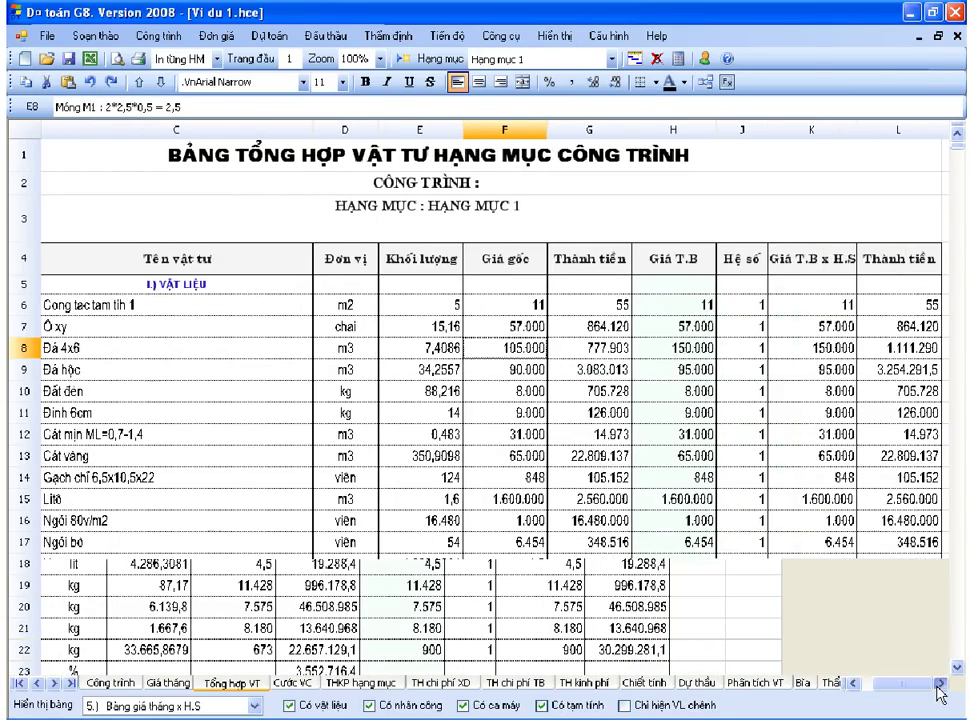
pyautogui.click(940, 686)
pyautogui.click(252, 310)
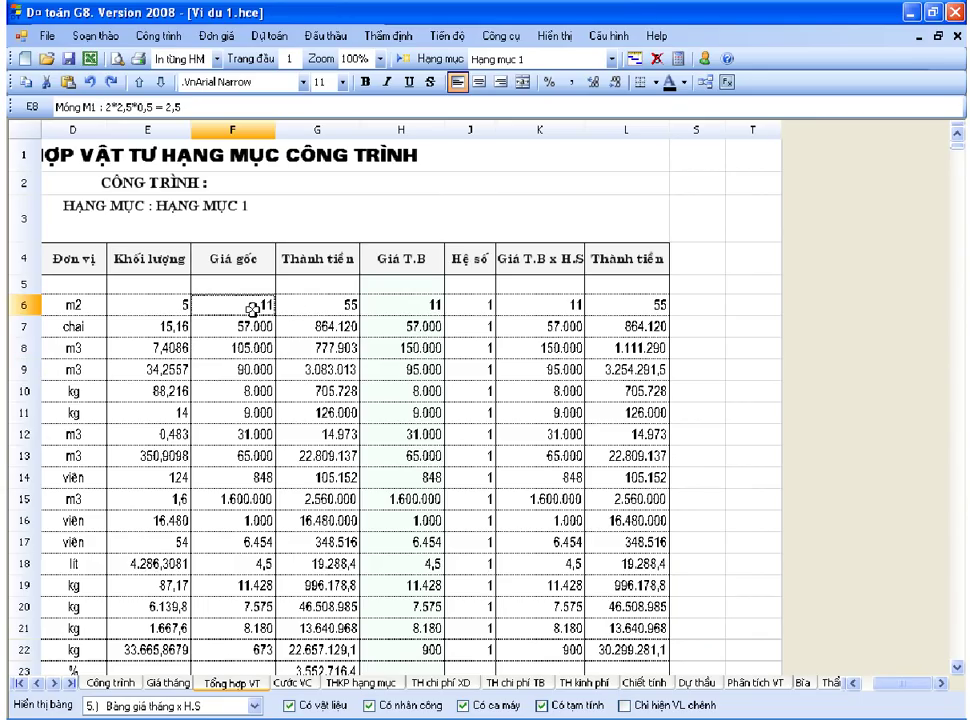
pyautogui.click(402, 314)
pyautogui.click(404, 319)
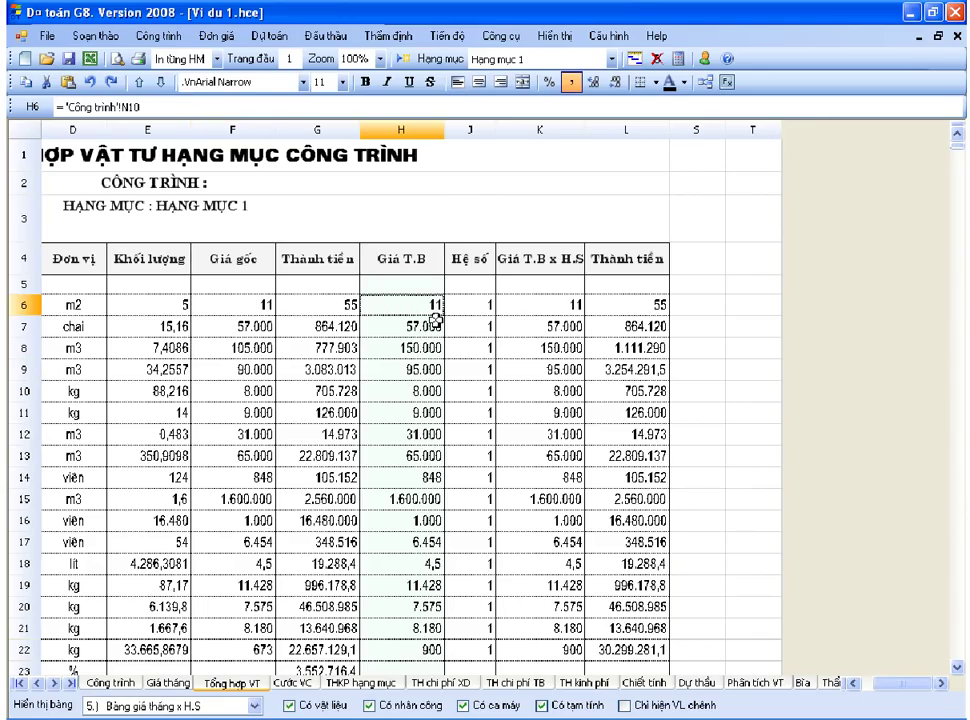
pyautogui.click(485, 320)
pyautogui.click(553, 320)
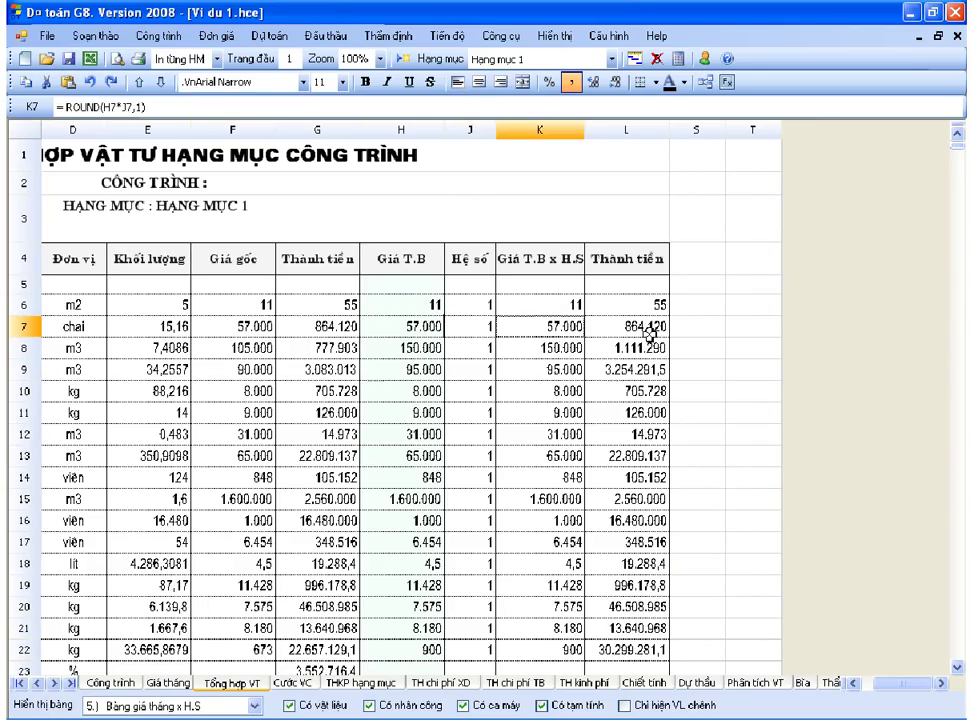
pyautogui.click(650, 331)
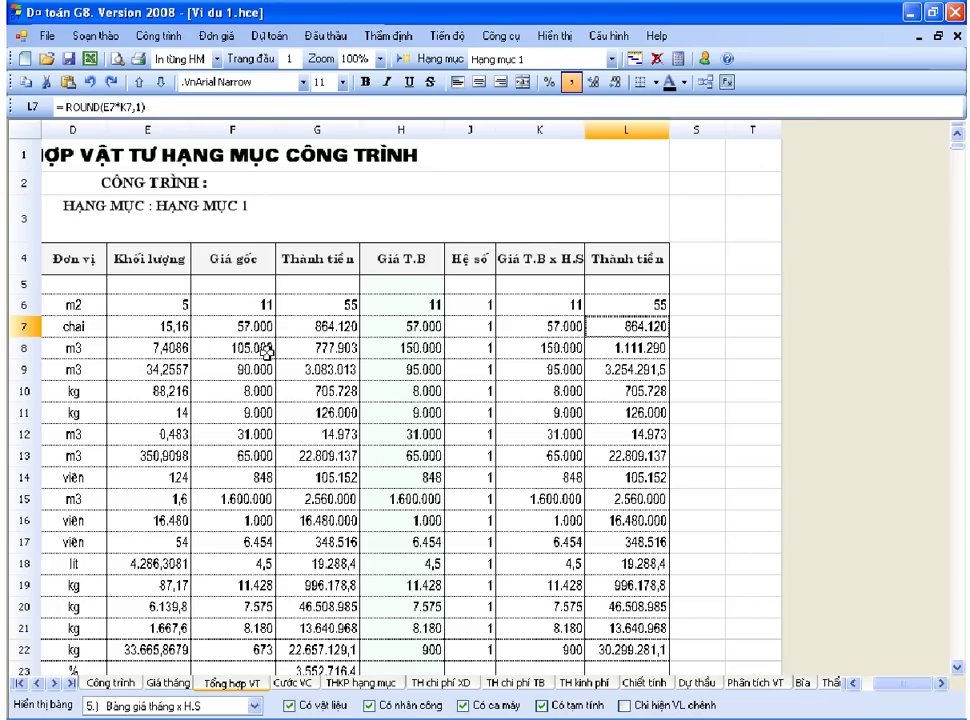
# - Compare the base-price Thành tiền column with the Giá T.B and Giá T.B x H.S columns
pyautogui.moveTo(320, 258); pyautogui.dragTo(318, 389)
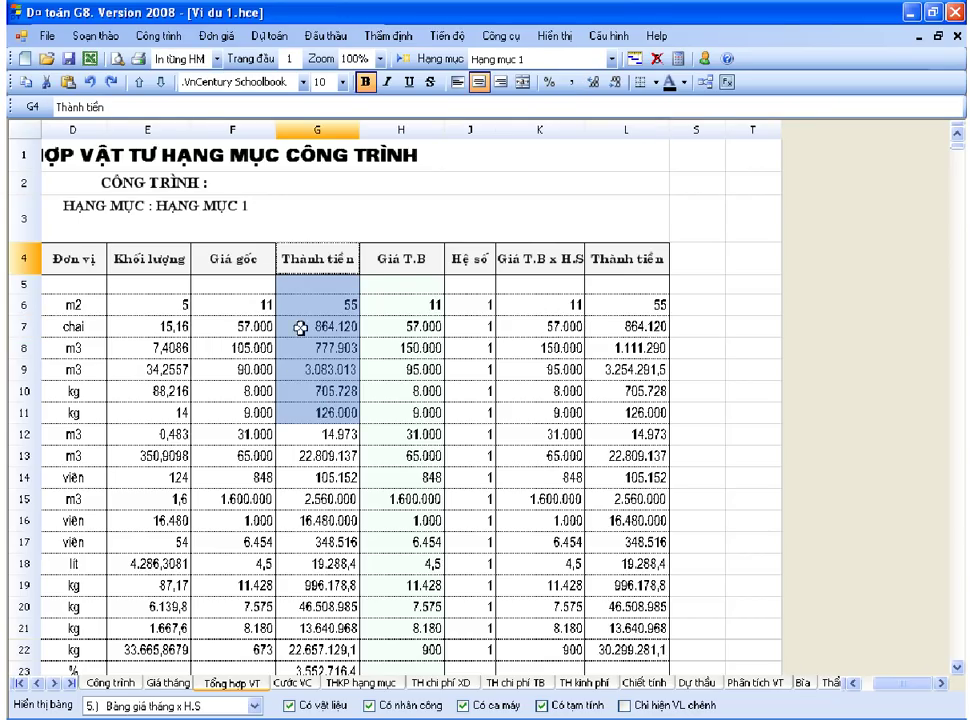
pyautogui.click(418, 265)
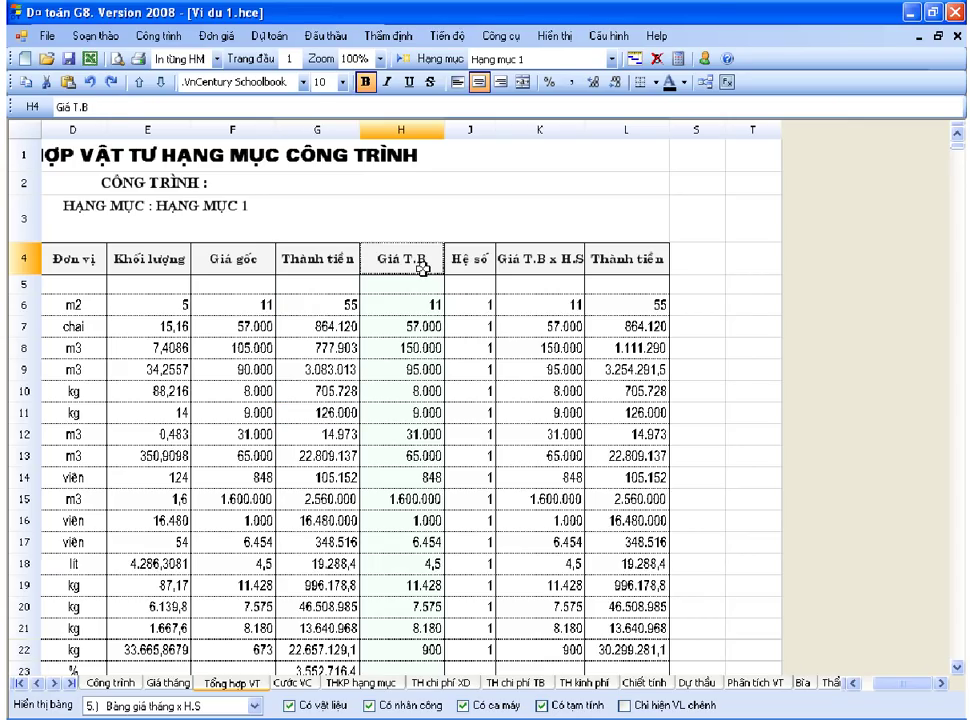
pyautogui.moveTo(543, 260); pyautogui.dragTo(553, 347)
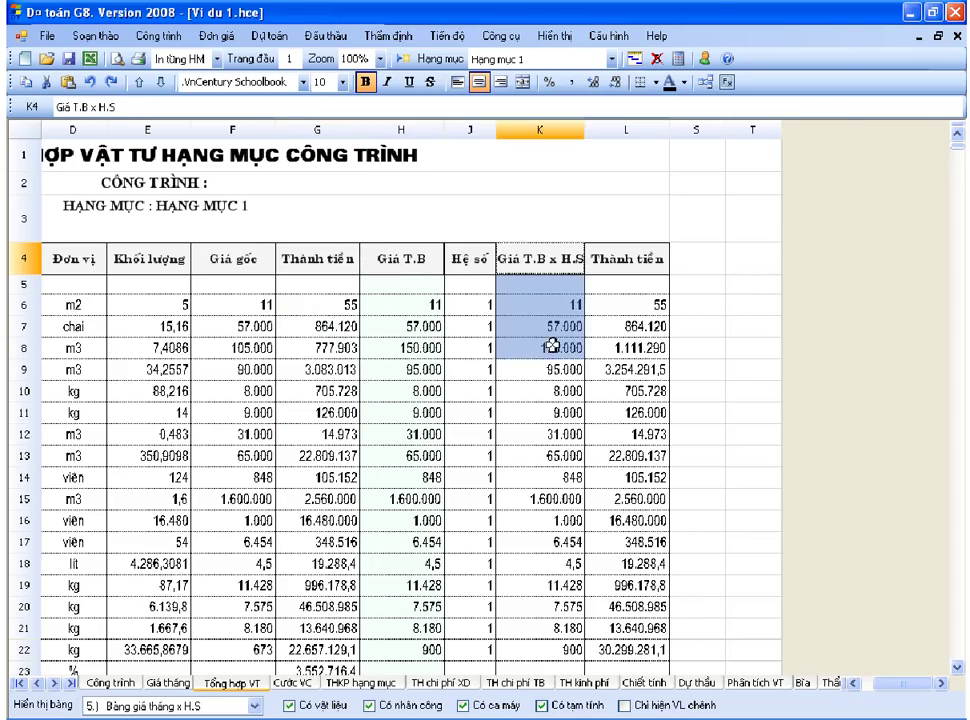
# - Check how Ô xy's Giá T.B x H.S and final Thành tiền are calculated from Giá T.B, Hệ số and Khối lượng
pyautogui.click(552, 326)
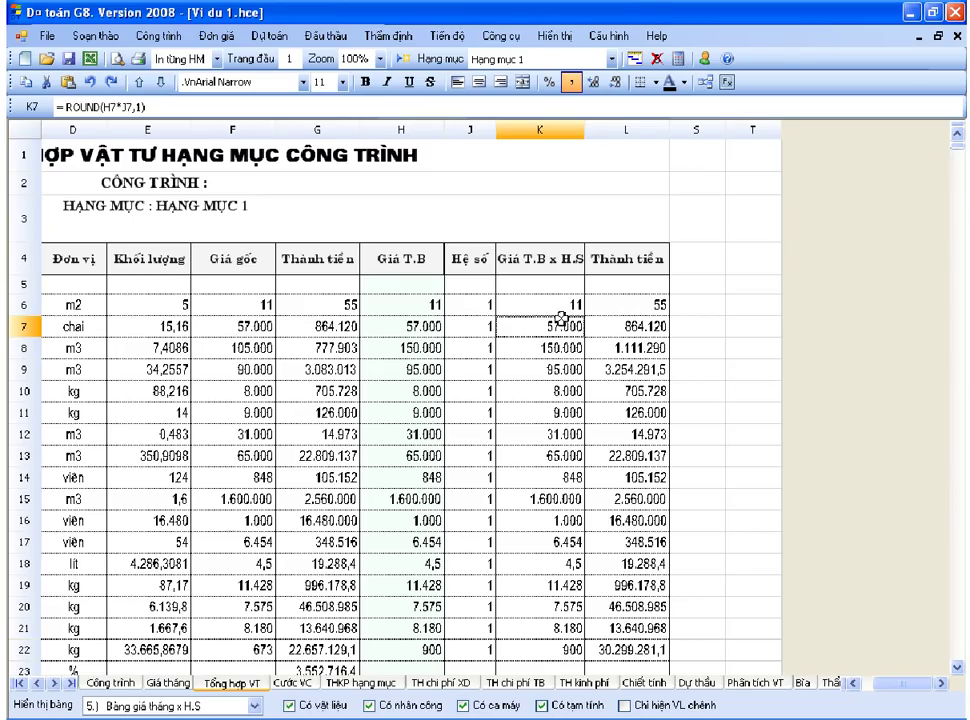
pyautogui.click(413, 327)
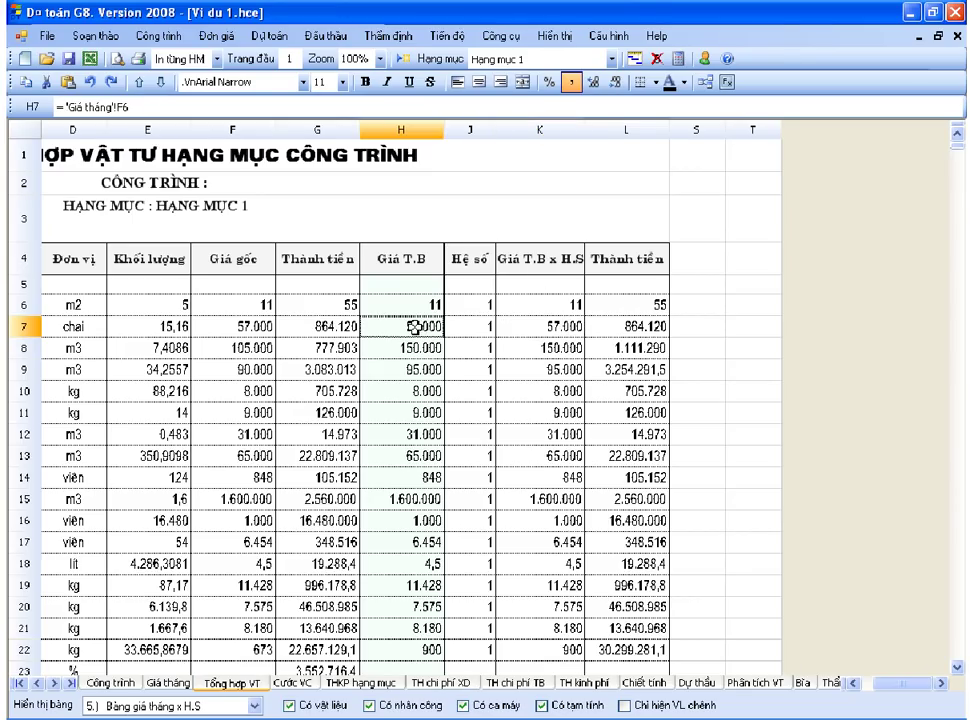
pyautogui.click(481, 327)
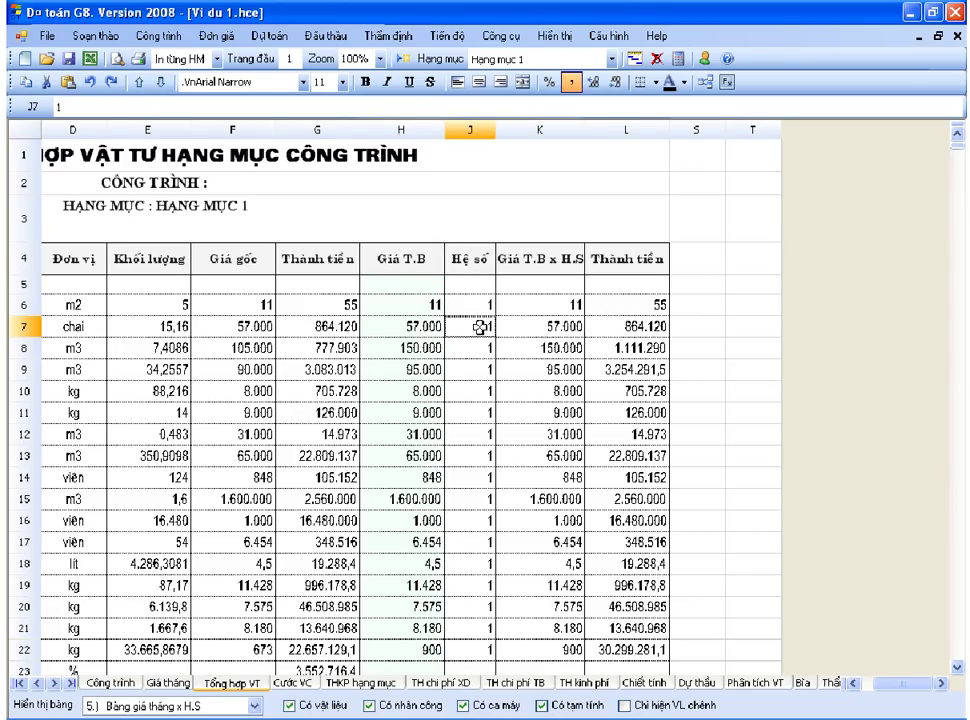
pyautogui.click(628, 331)
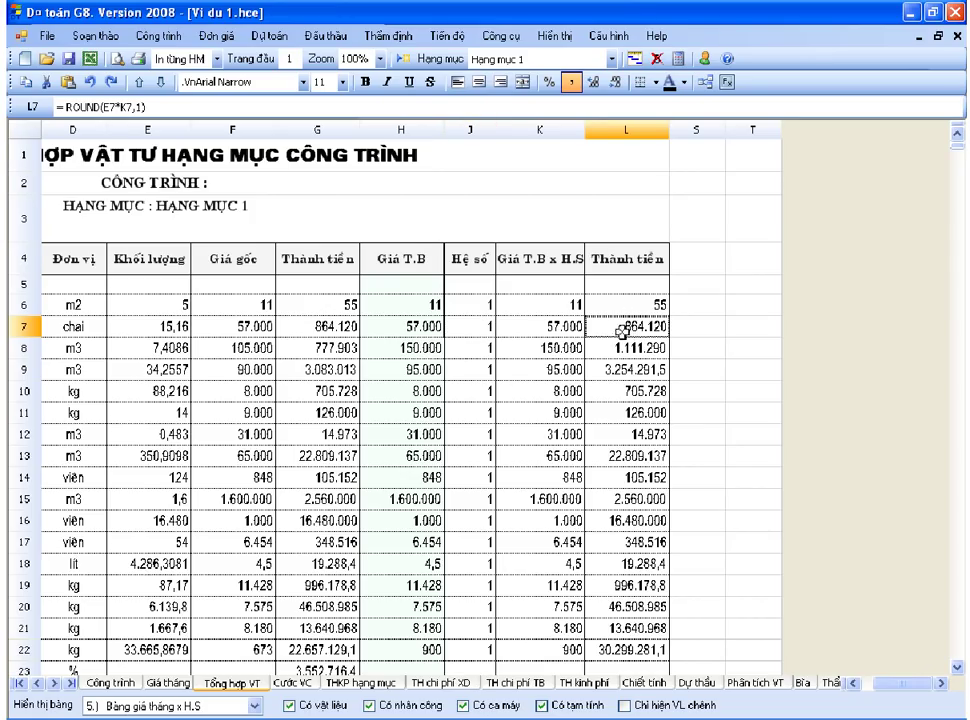
pyautogui.click(160, 330)
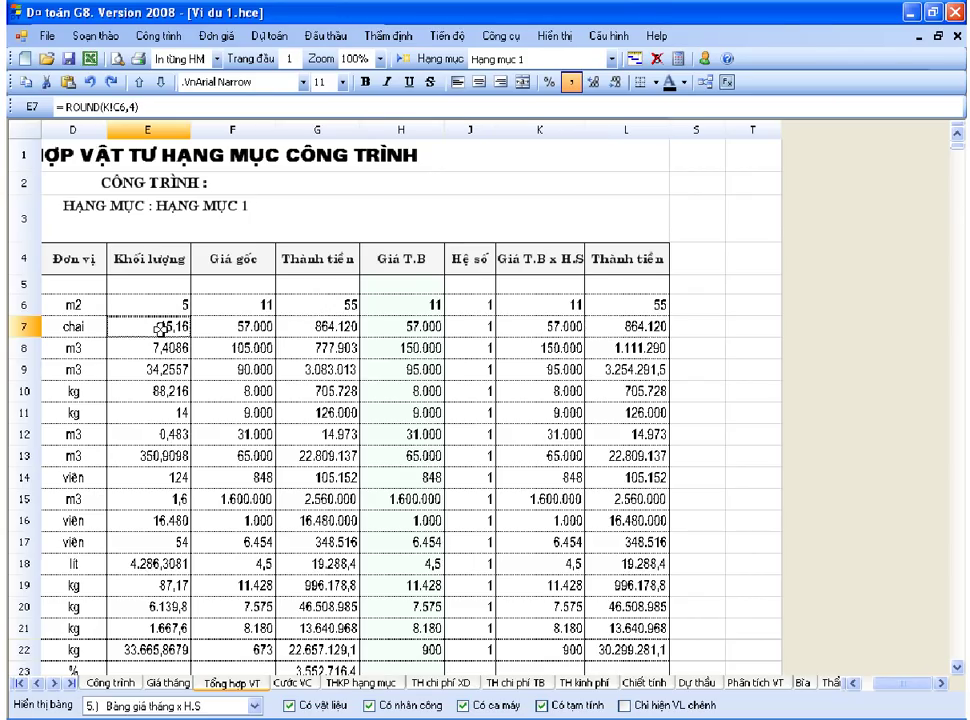
pyautogui.click(568, 332)
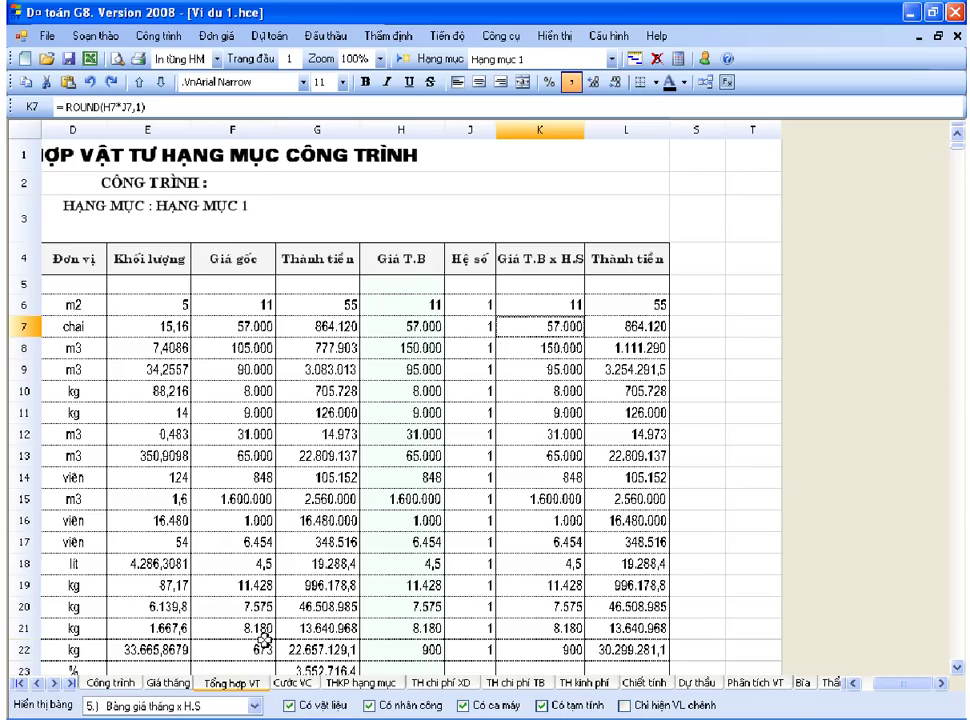
# - Switch the material summary to 6.) Bảng giá hiện trường and check the Giá H.T formula in the first material row
pyautogui.click(256, 706)
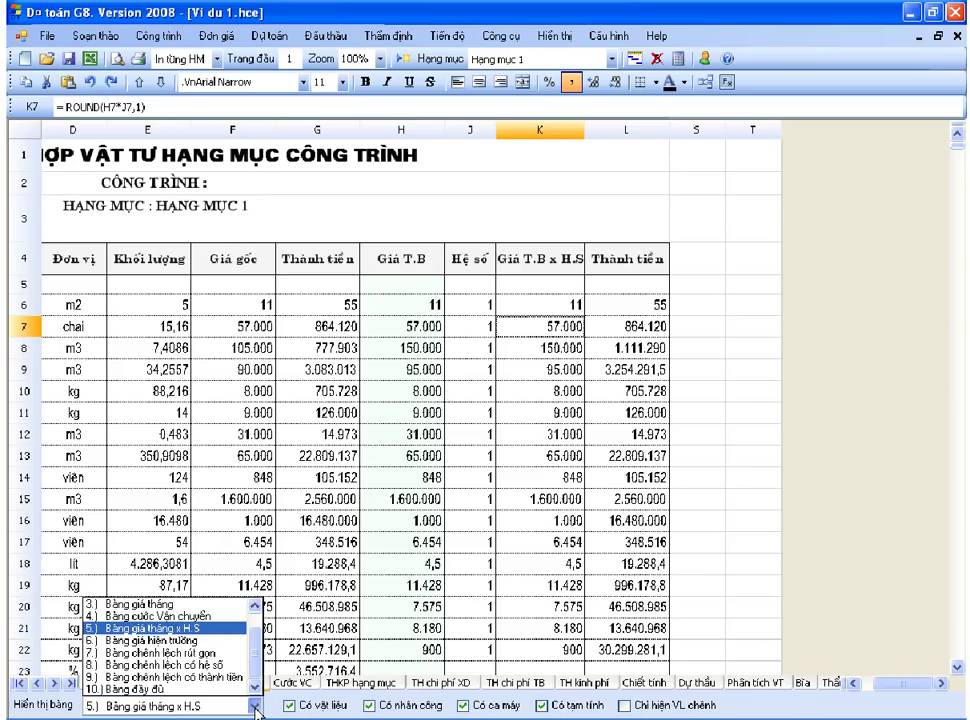
pyautogui.click(212, 640)
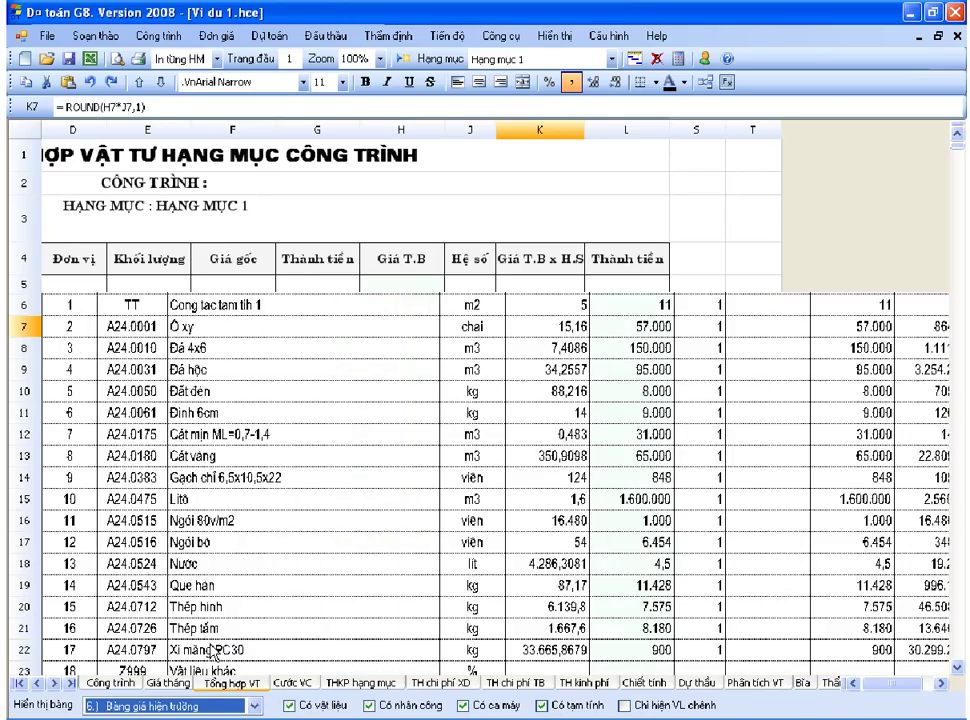
pyautogui.click(942, 684)
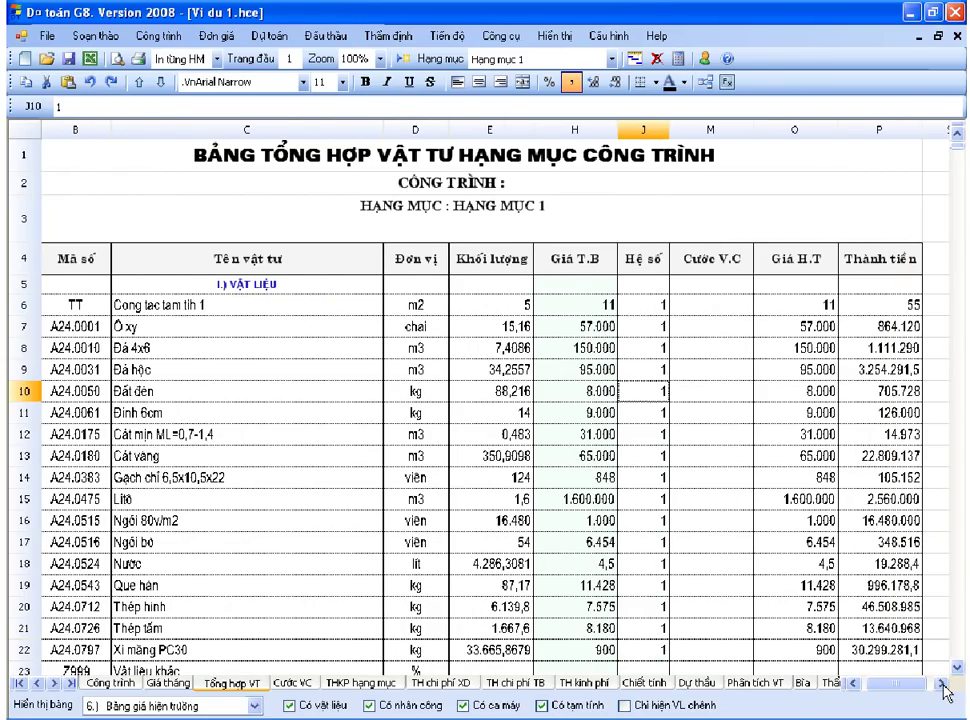
pyautogui.click(942, 684)
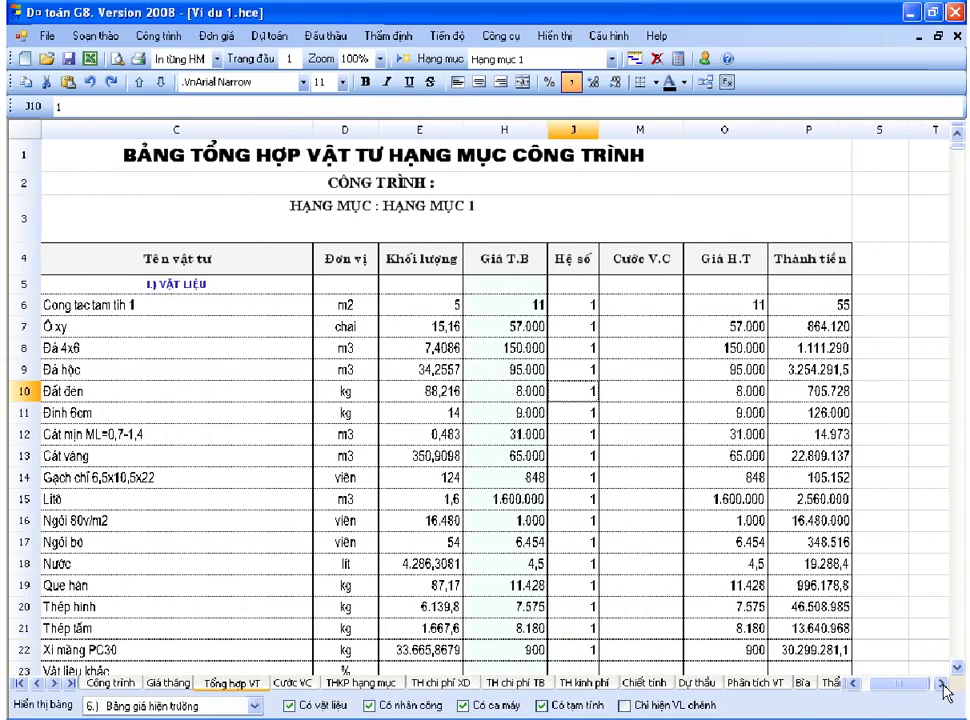
pyautogui.click(729, 306)
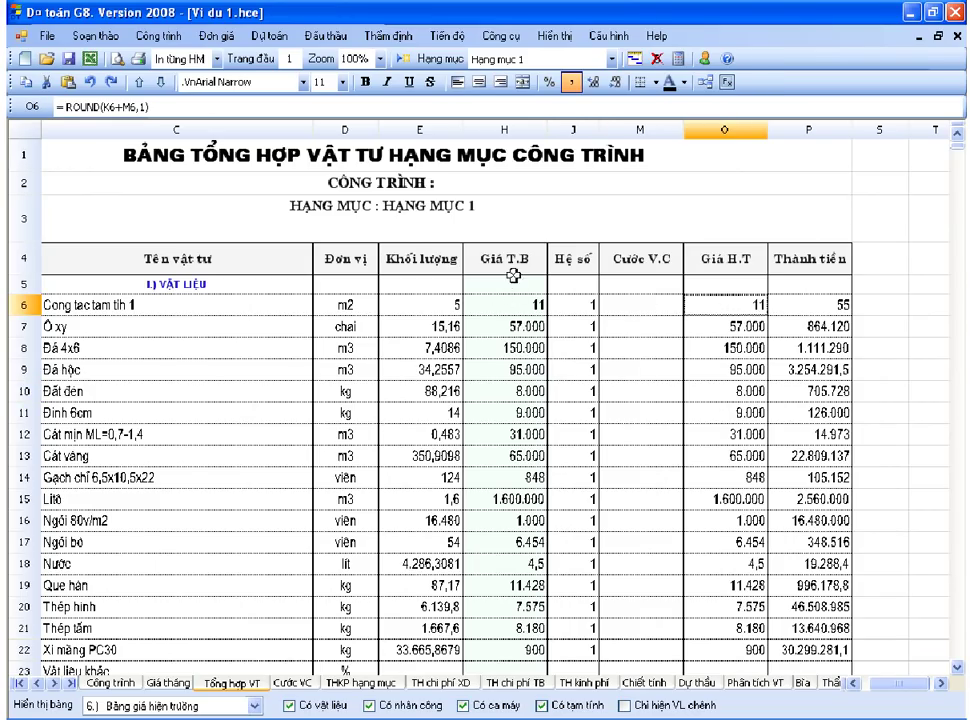
# - Examine the Giá T.B, Hệ số and Cước V.C columns that make up the site price
pyautogui.moveTo(505, 259); pyautogui.dragTo(515, 370)
pyautogui.moveTo(588, 259); pyautogui.dragTo(578, 370)
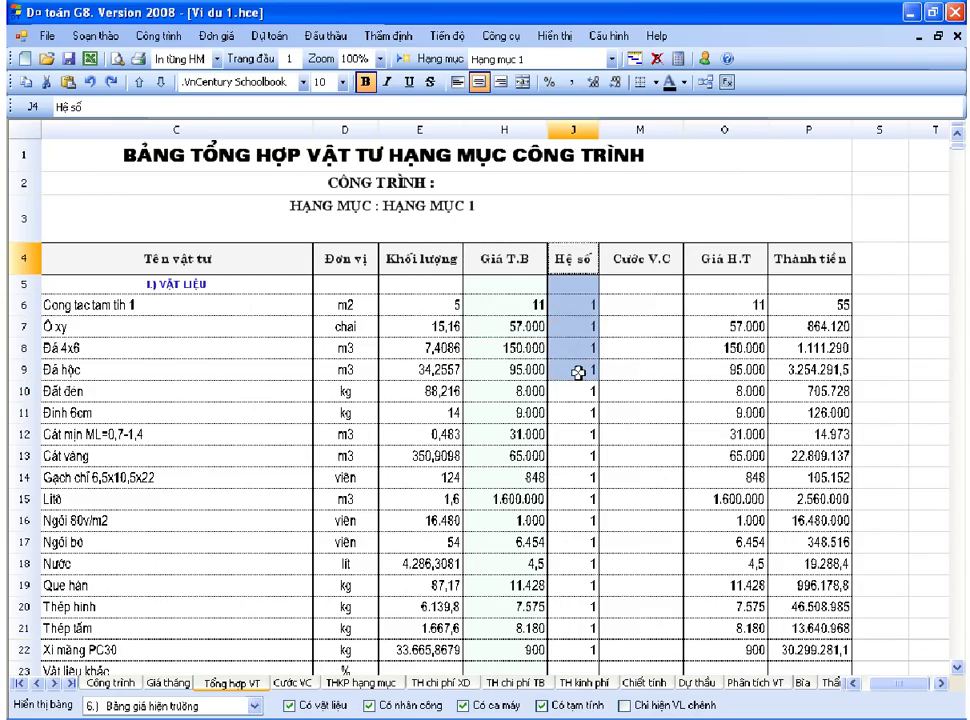
pyautogui.moveTo(640, 268); pyautogui.dragTo(645, 368)
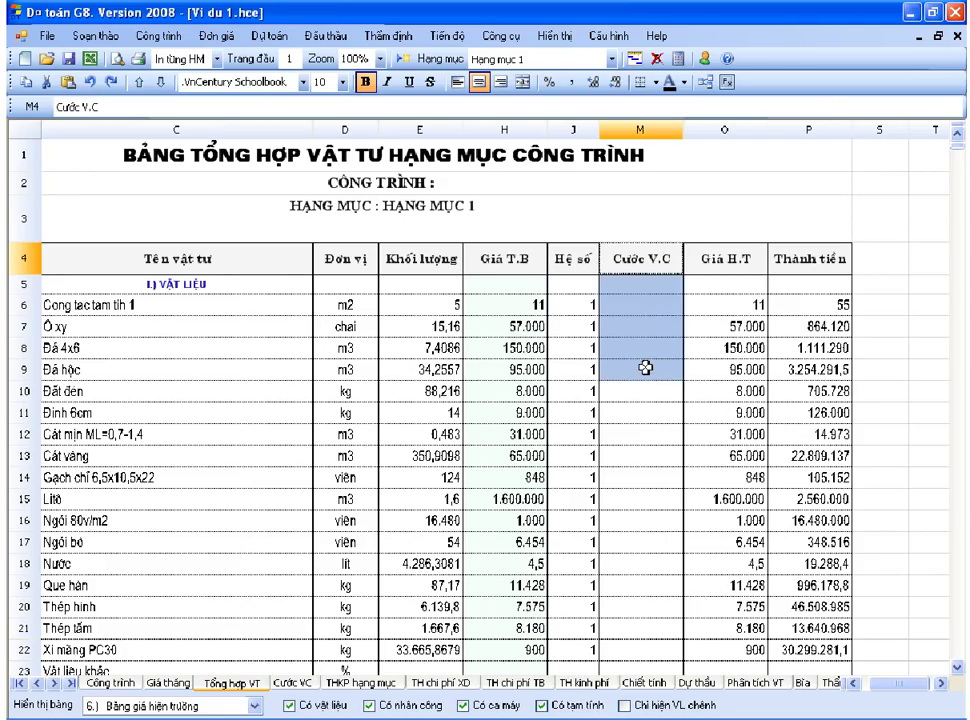
pyautogui.click(641, 350)
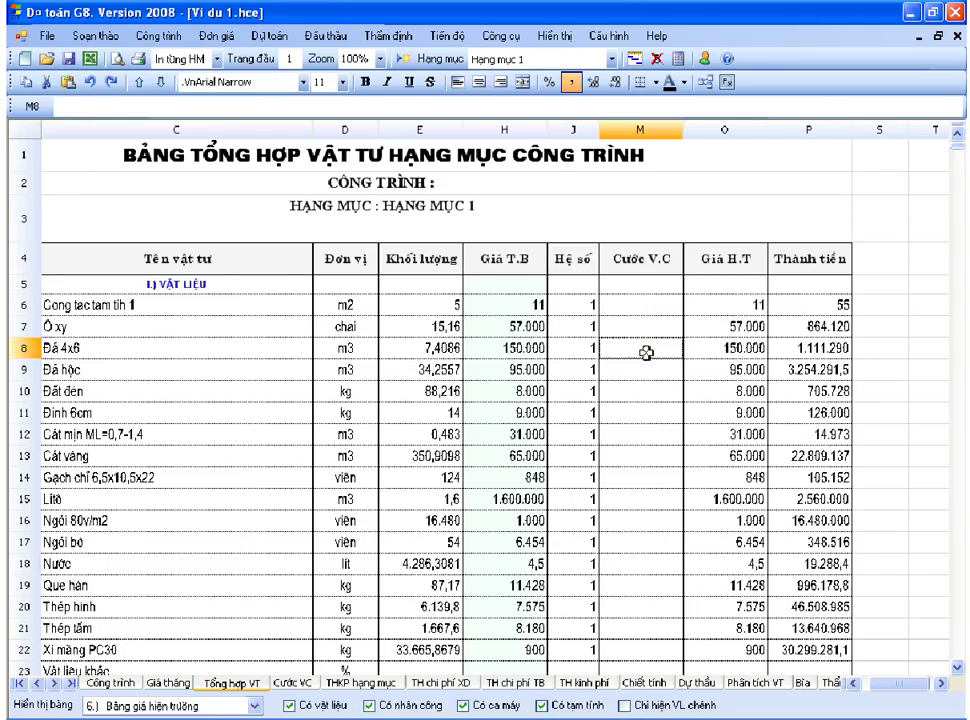
# - Check how Đá 4x6's Giá H.T and Thành tiền are calculated from its price, transport charge and Khối lượng
pyautogui.click(750, 351)
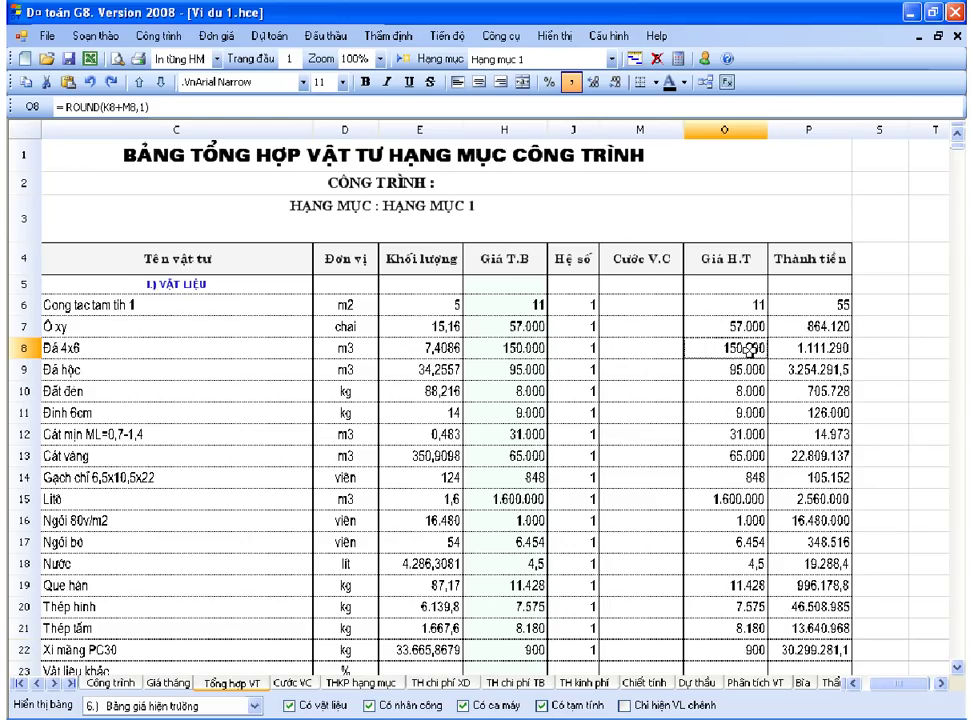
pyautogui.click(521, 348)
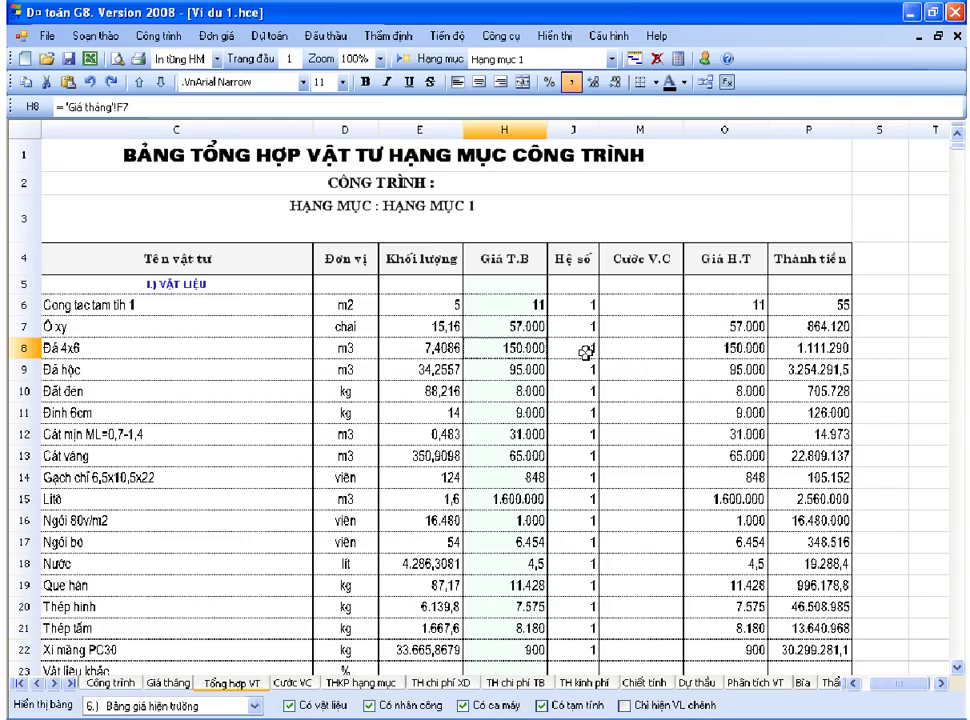
pyautogui.click(648, 352)
pyautogui.click(731, 349)
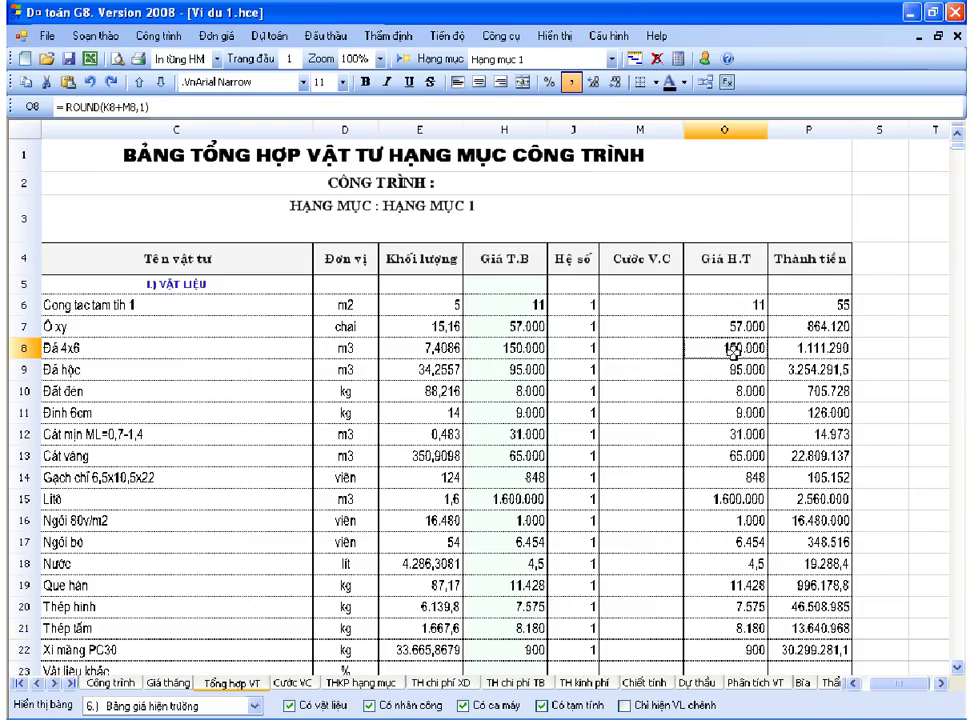
pyautogui.click(810, 351)
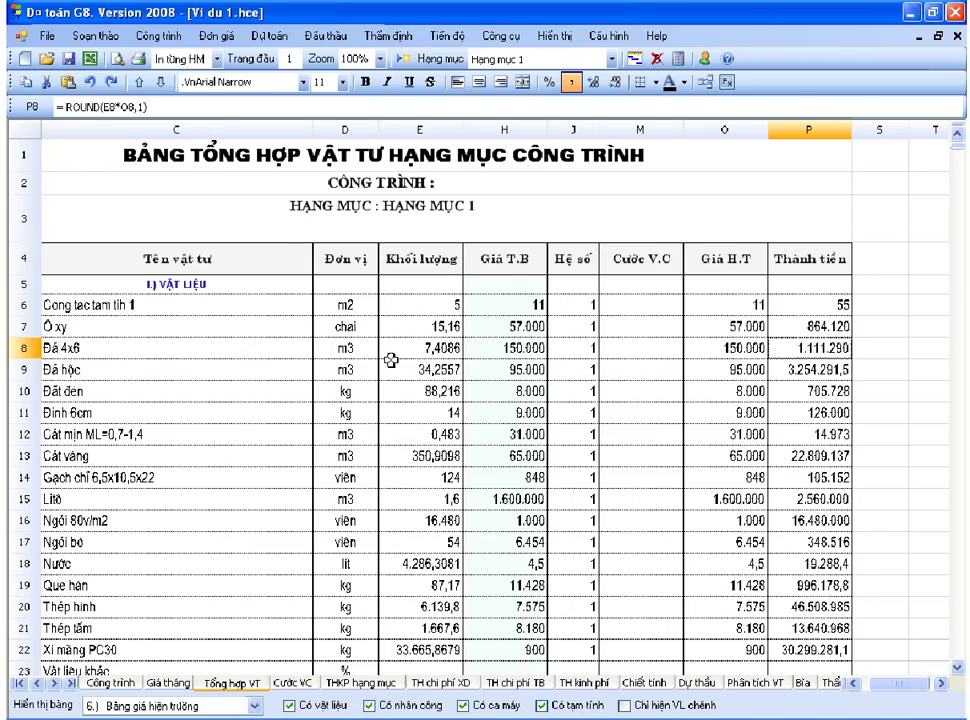
pyautogui.click(430, 350)
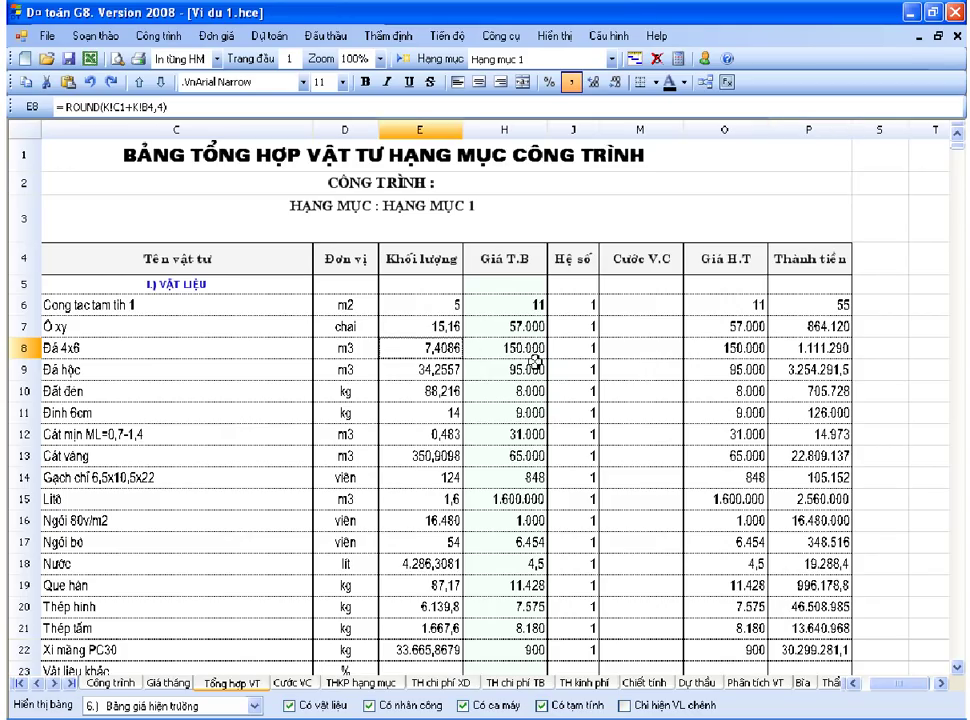
pyautogui.click(740, 352)
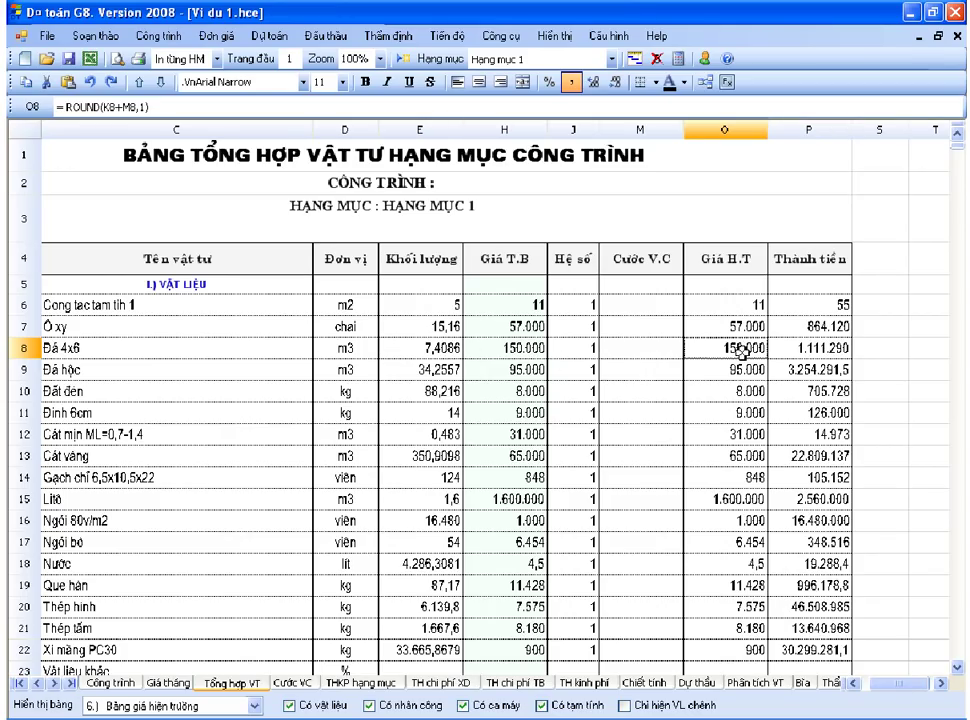
# - Switch the material summary to 8.) Bảng chênh lệch có hệ số and inspect the Chênh lệch formulas of the first two materials
pyautogui.click(254, 706)
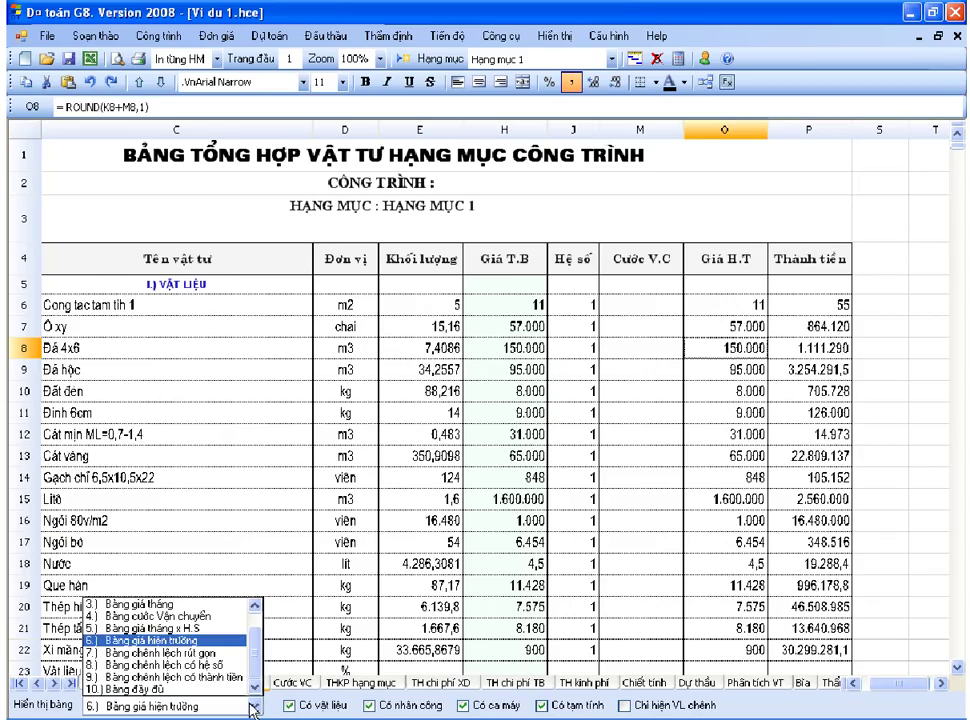
pyautogui.click(214, 666)
pyautogui.click(730, 430)
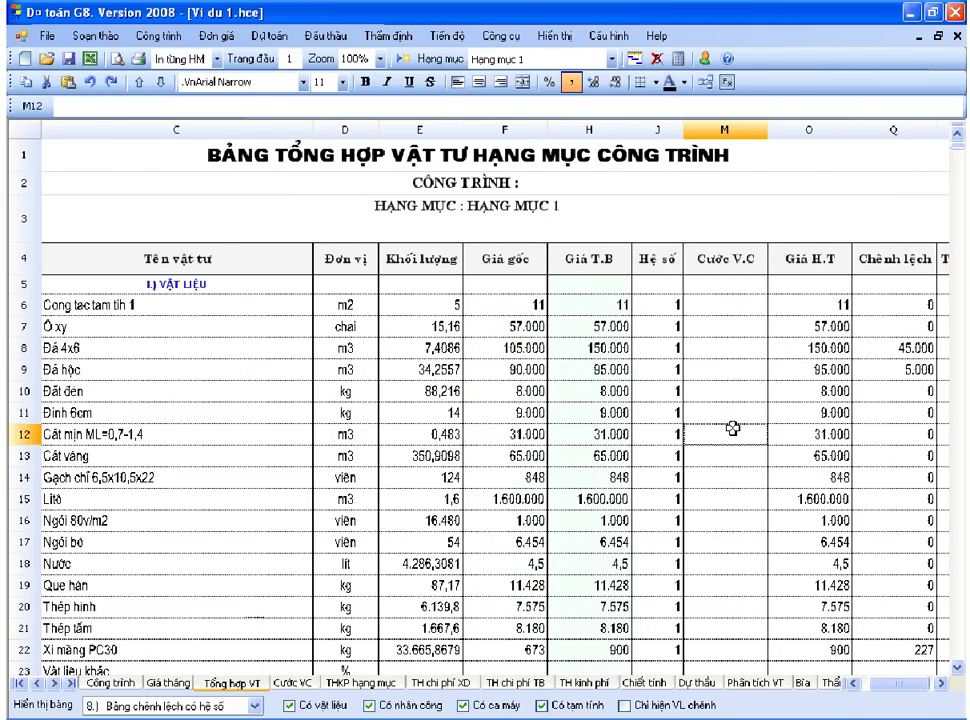
pyautogui.click(942, 685)
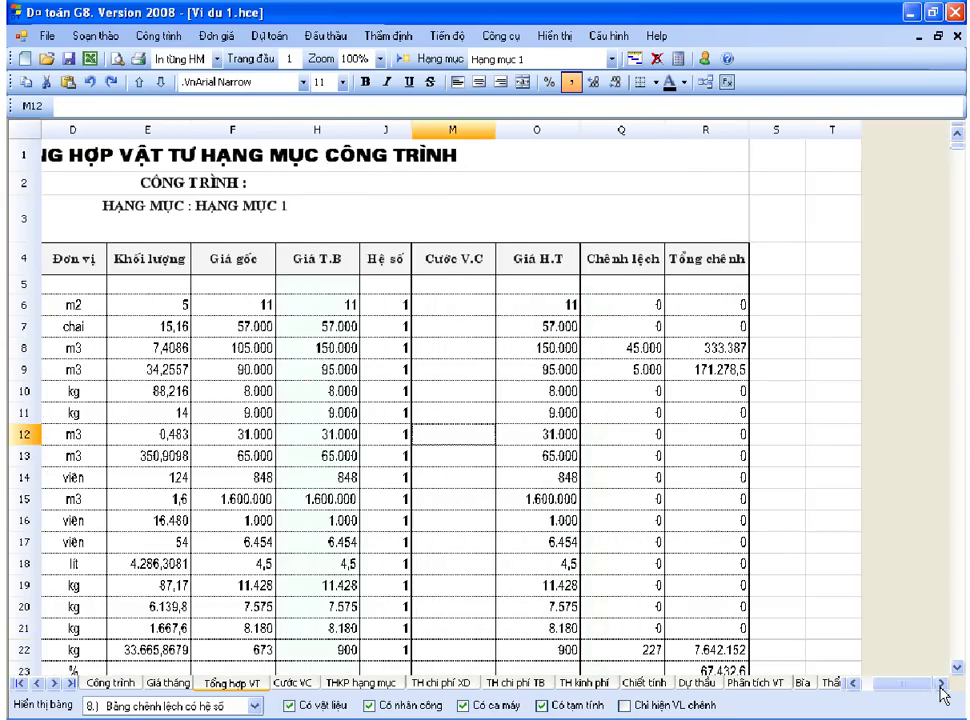
pyautogui.click(629, 305)
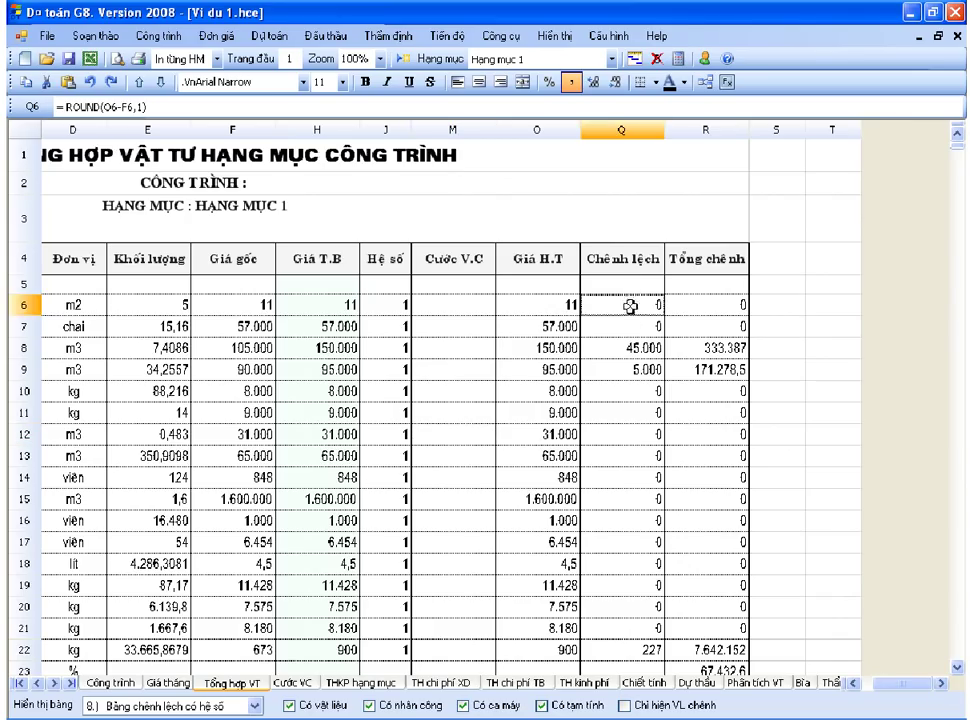
pyautogui.click(630, 327)
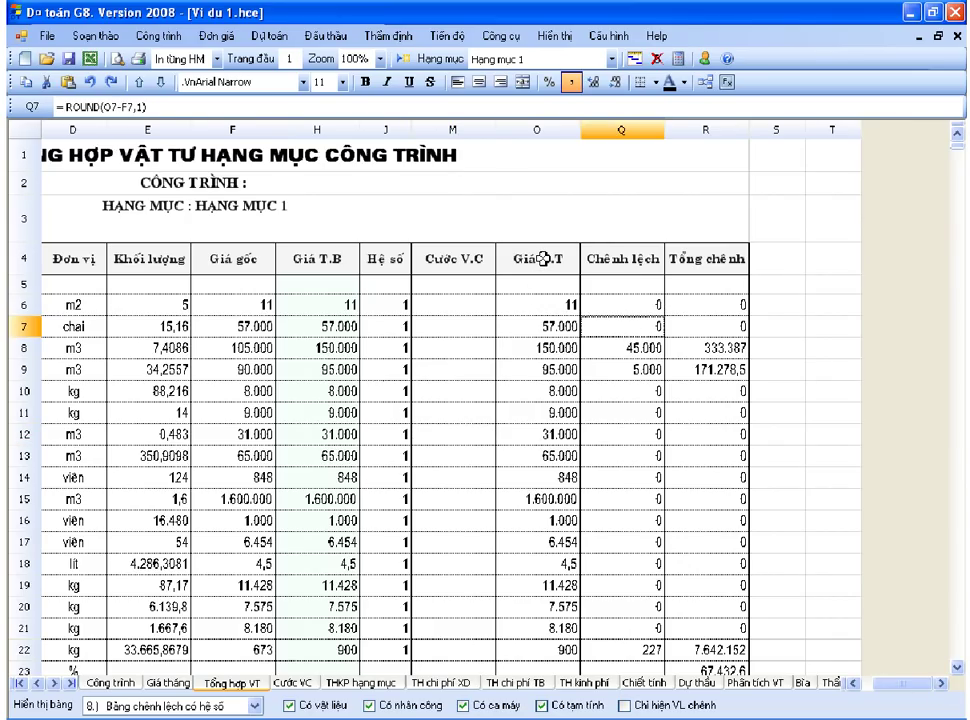
# - Check how Đá 4x6's Chênh lệch is derived from its Giá H.T and Giá gốc
pyautogui.moveTo(537, 258); pyautogui.dragTo(550, 367)
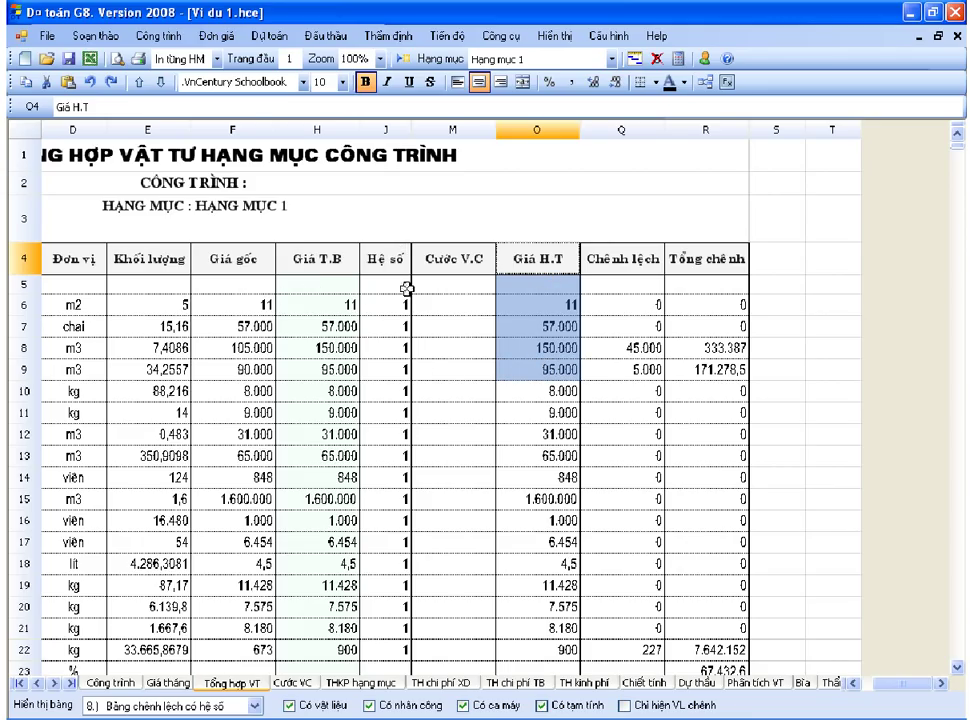
pyautogui.click(569, 330)
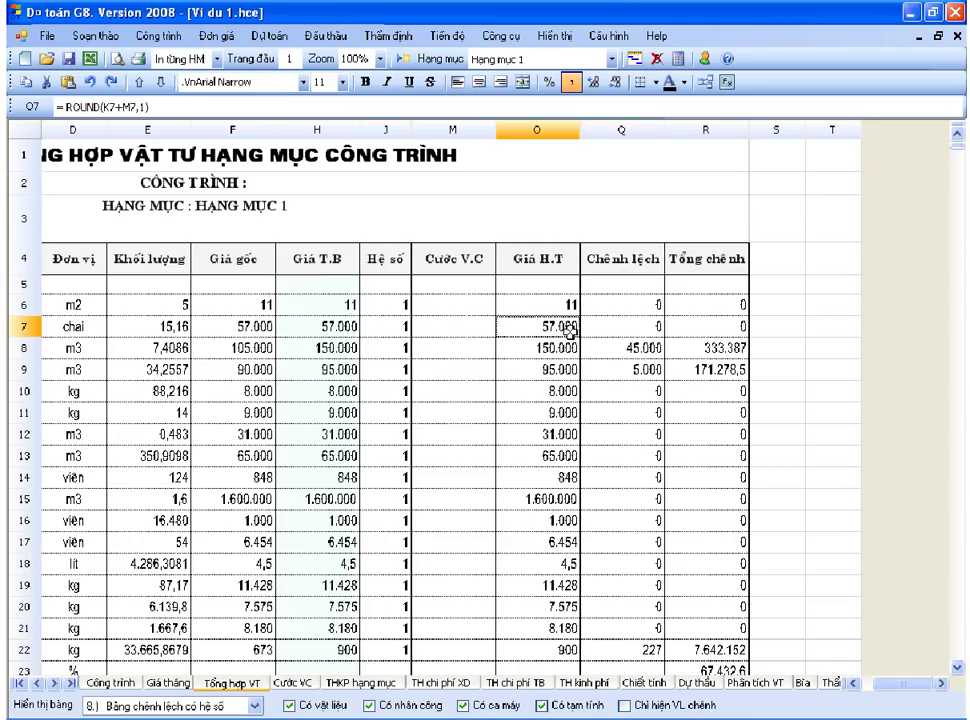
pyautogui.click(649, 348)
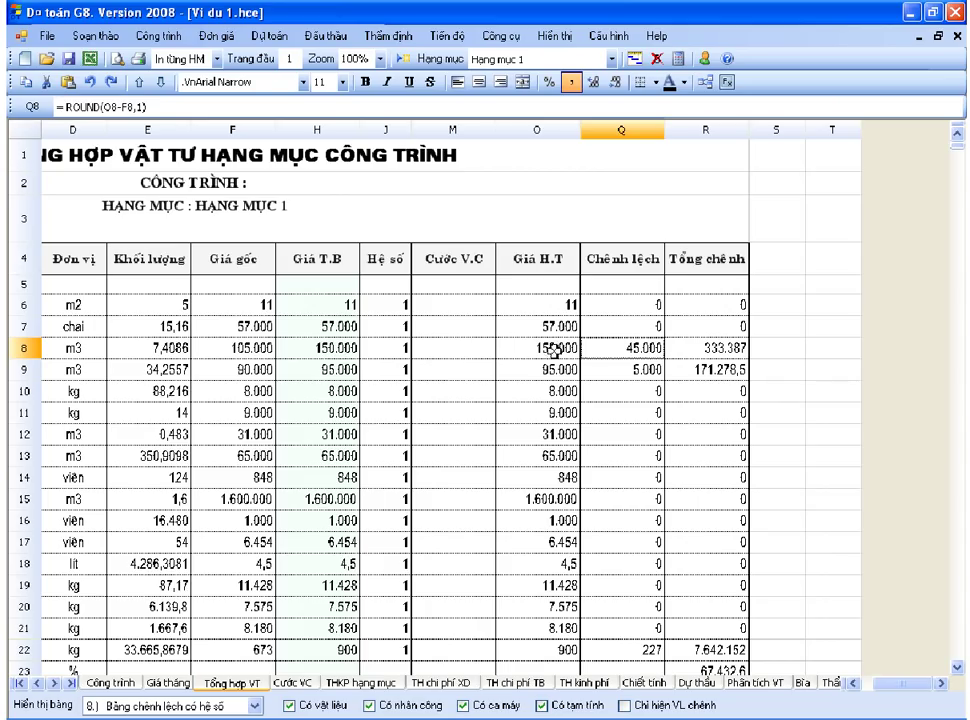
pyautogui.click(250, 349)
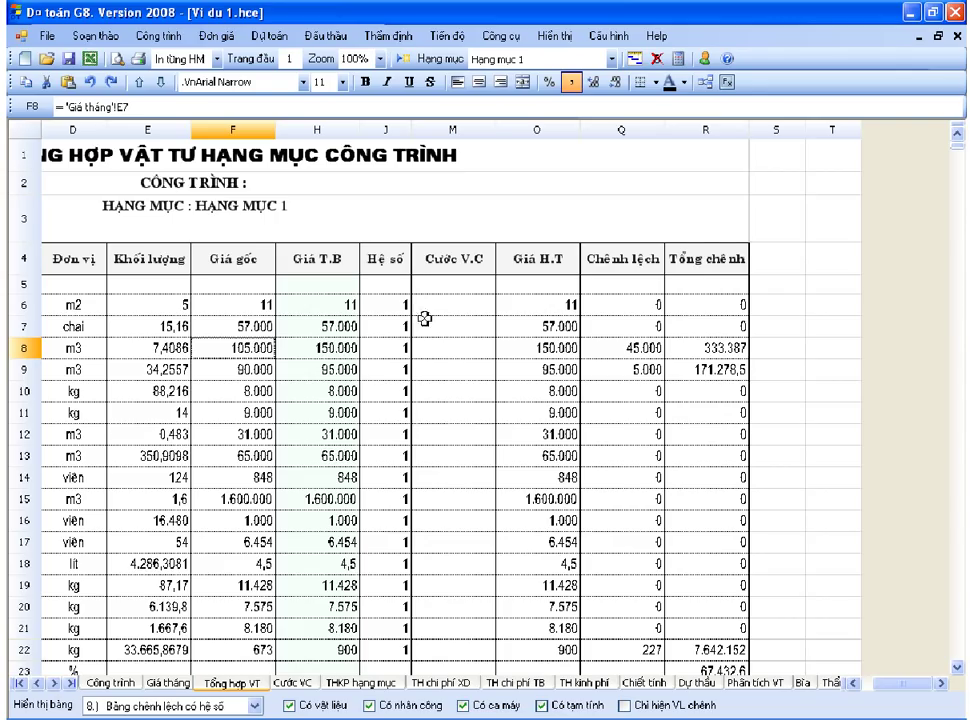
# - Examine the Hệ số and Cước V.C columns and trace Đá hộc's Chênh lệch through its site, monthly and base prices
pyautogui.click(447, 259)
pyautogui.moveTo(443, 259); pyautogui.dragTo(405, 375)
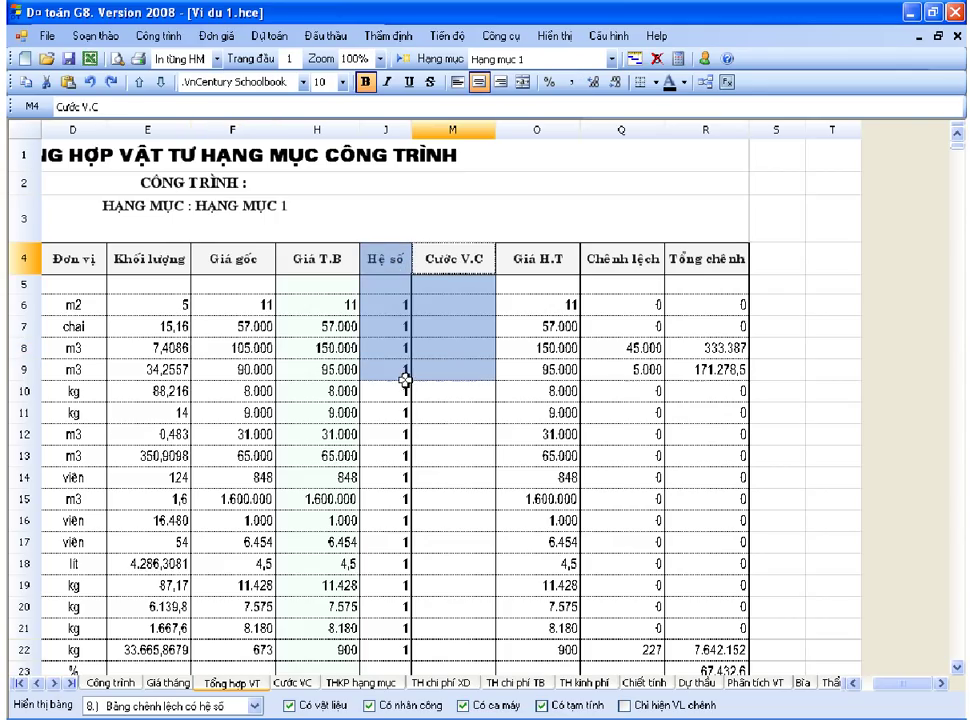
pyautogui.click(443, 421)
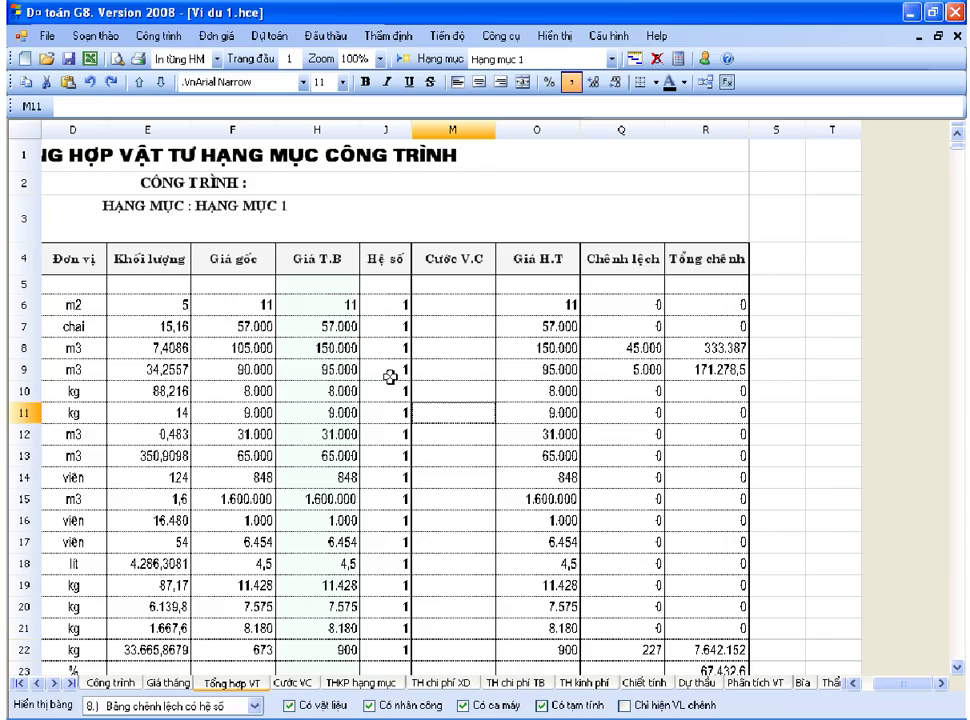
pyautogui.click(525, 370)
pyautogui.click(347, 372)
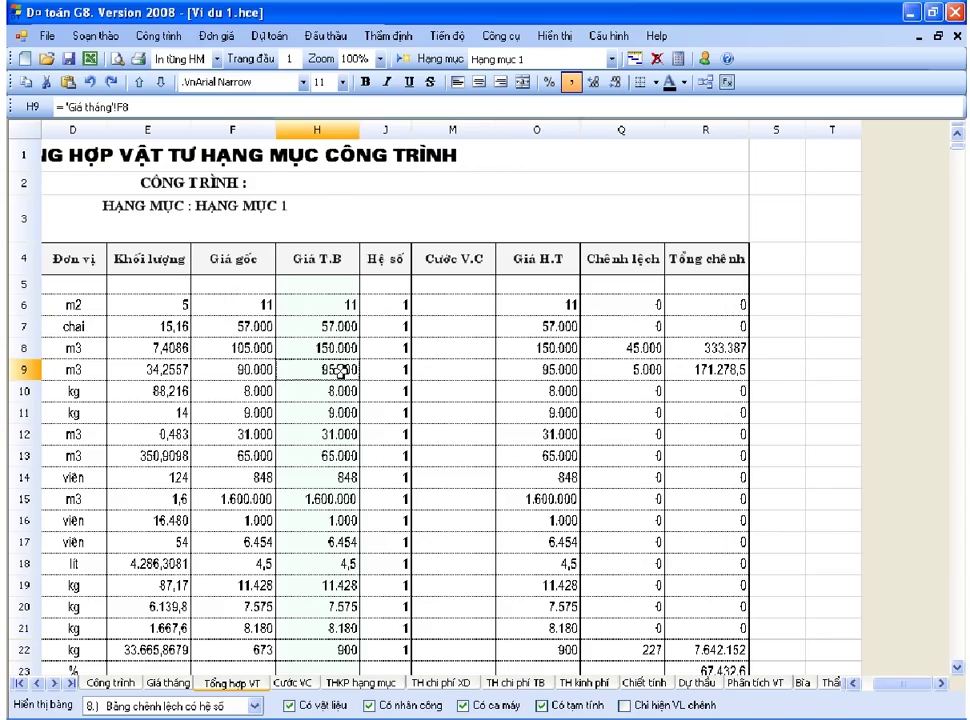
pyautogui.click(637, 372)
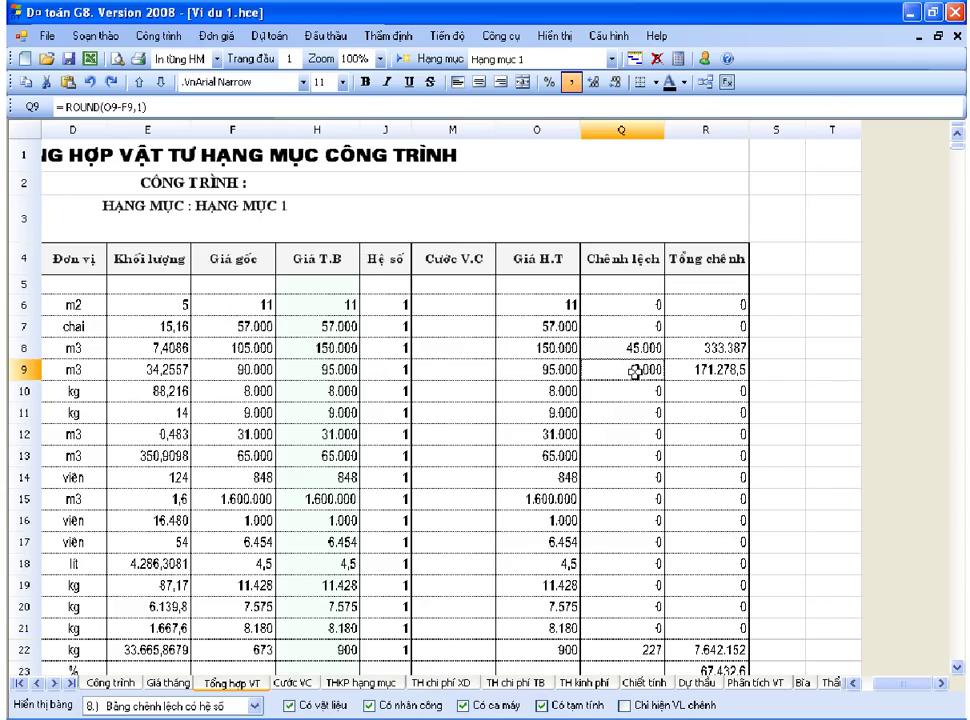
pyautogui.click(335, 373)
pyautogui.click(212, 372)
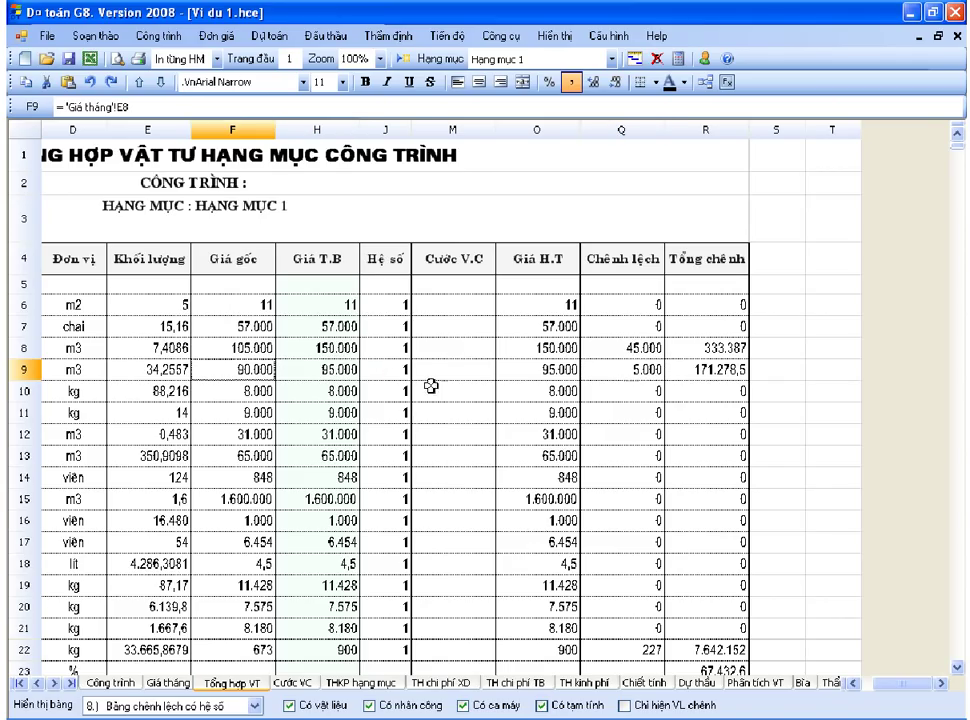
# - Switch the material summary to 9.) Bảng chênh lệch có thành tiền and inspect the Giá gốc column with its Thành tiền
pyautogui.click(231, 710)
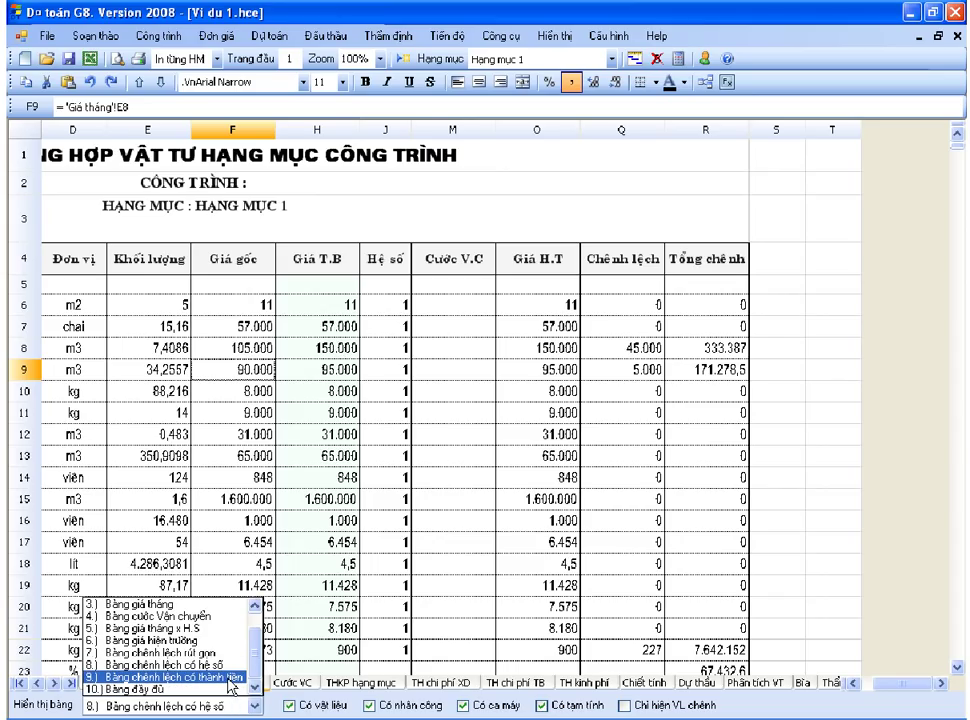
pyautogui.click(229, 678)
pyautogui.click(527, 430)
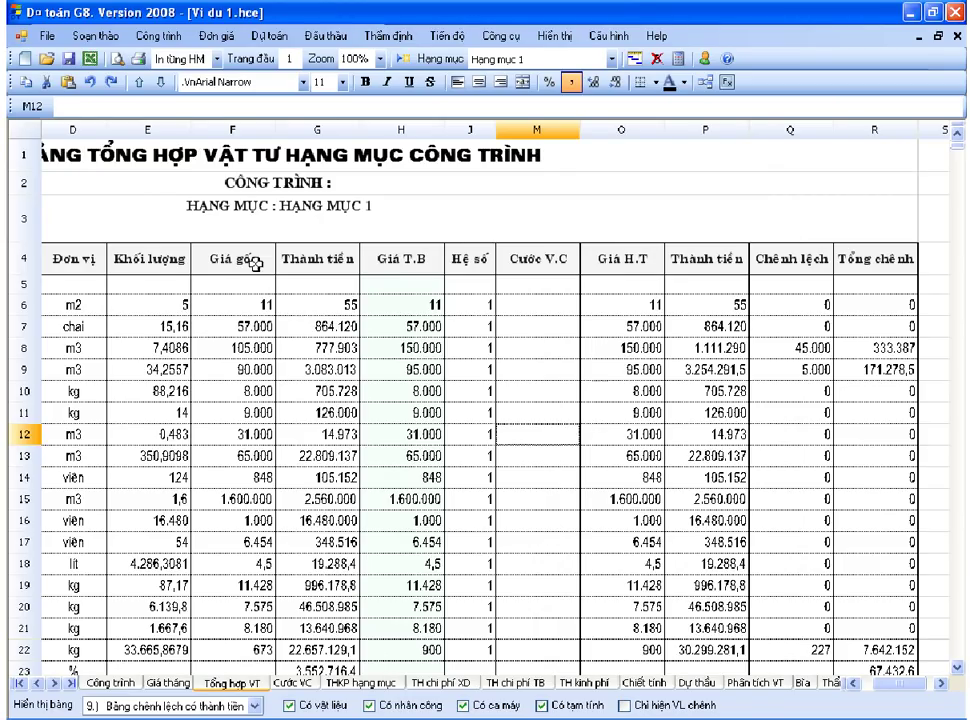
pyautogui.moveTo(245, 268); pyautogui.dragTo(245, 330)
pyautogui.moveTo(315, 262); pyautogui.dragTo(315, 390)
pyautogui.click(340, 436)
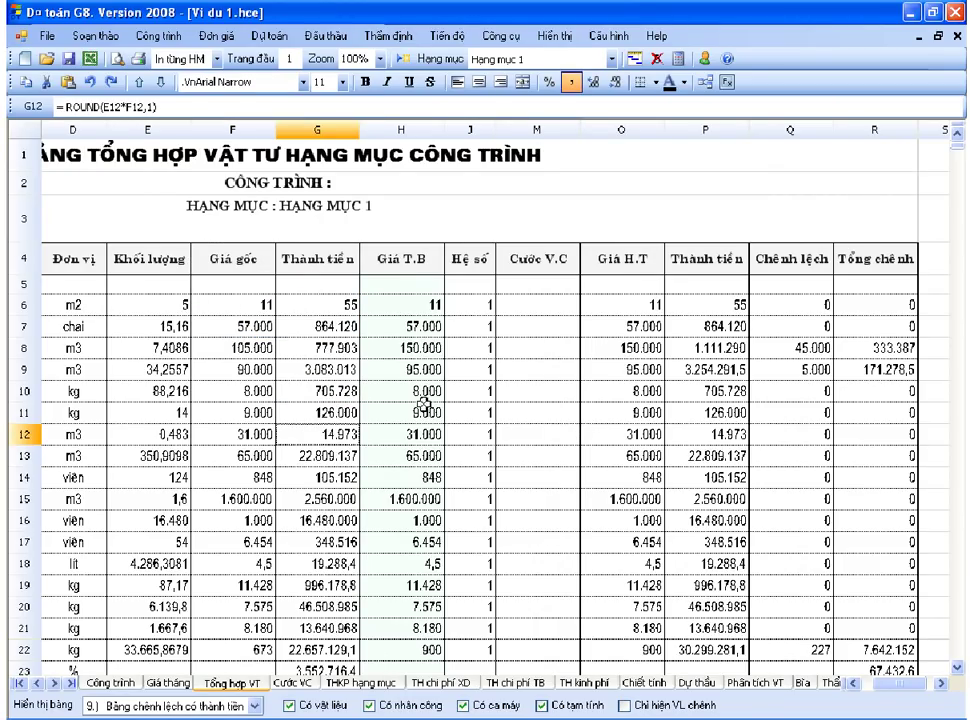
# - Examine the Giá H.T column with its Thành tiền and check Đá hộc's Chênh lệch formula
pyautogui.moveTo(640, 262); pyautogui.dragTo(640, 390)
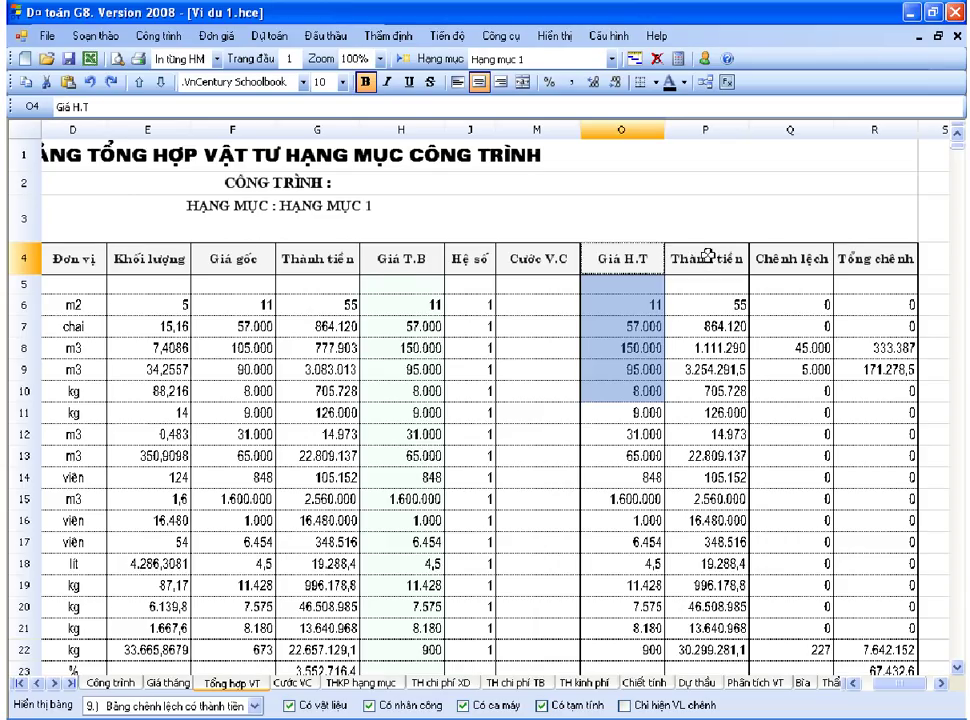
pyautogui.moveTo(708, 252); pyautogui.dragTo(706, 390)
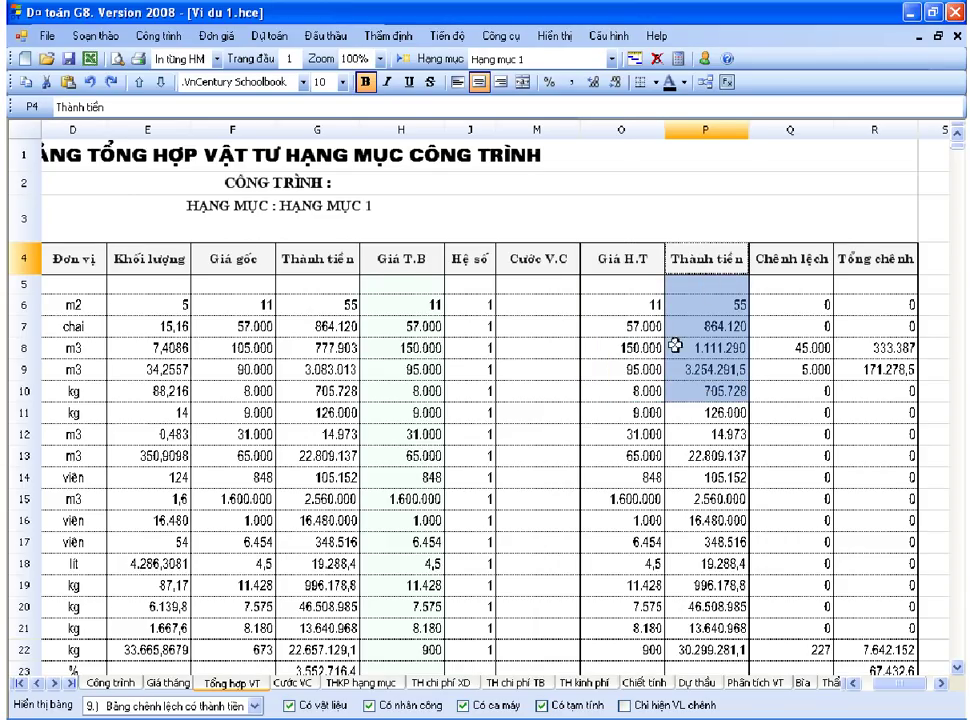
pyautogui.moveTo(600, 258); pyautogui.dragTo(633, 383)
pyautogui.click(795, 411)
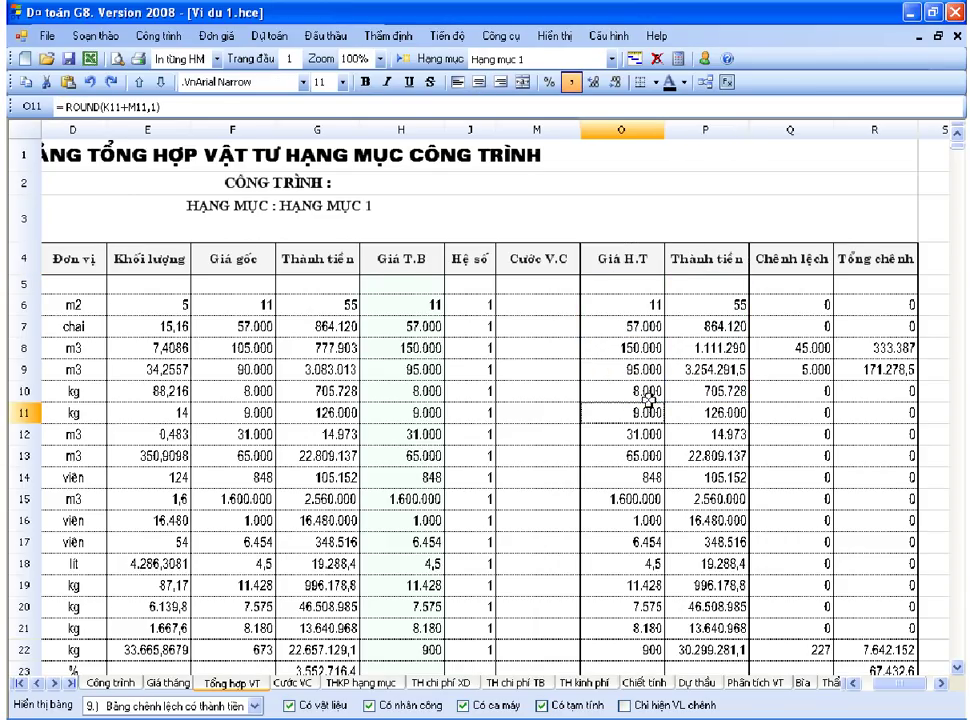
pyautogui.click(805, 369)
# - Switch the material summary to 10.) Bảng đầy đủ and check its Mã số and Khối lượng columns
pyautogui.click(232, 705)
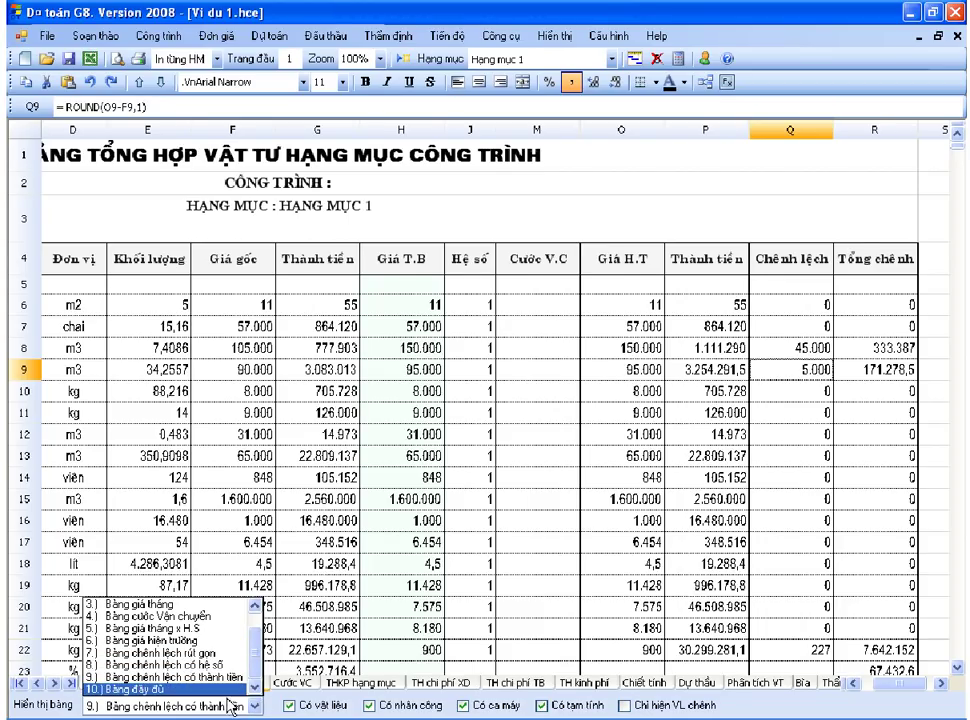
pyautogui.click(196, 690)
pyautogui.click(318, 452)
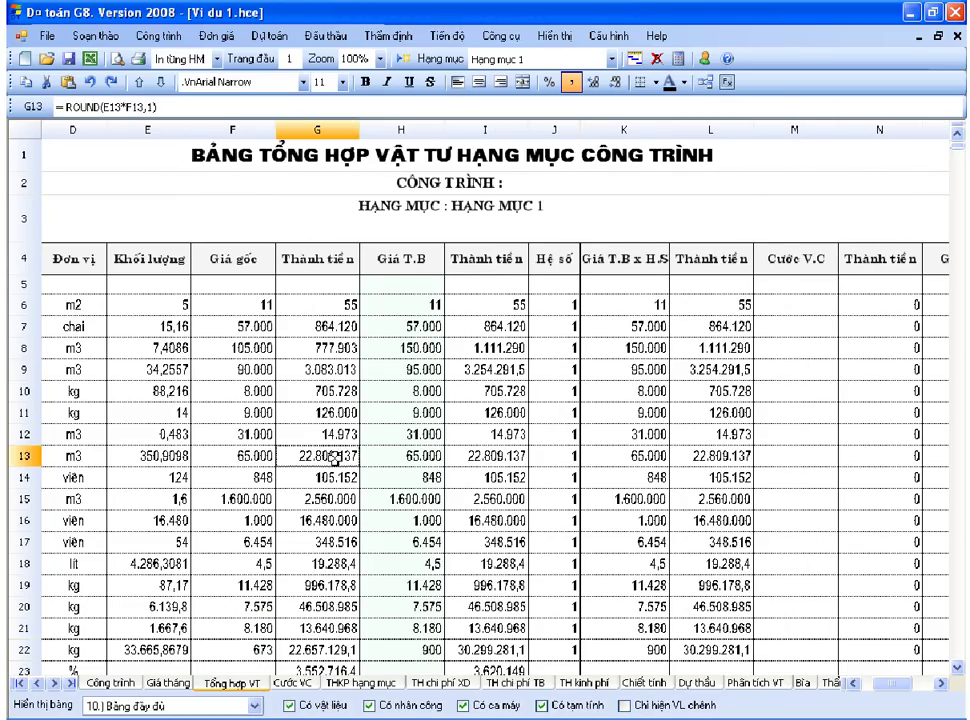
pyautogui.press('Home')
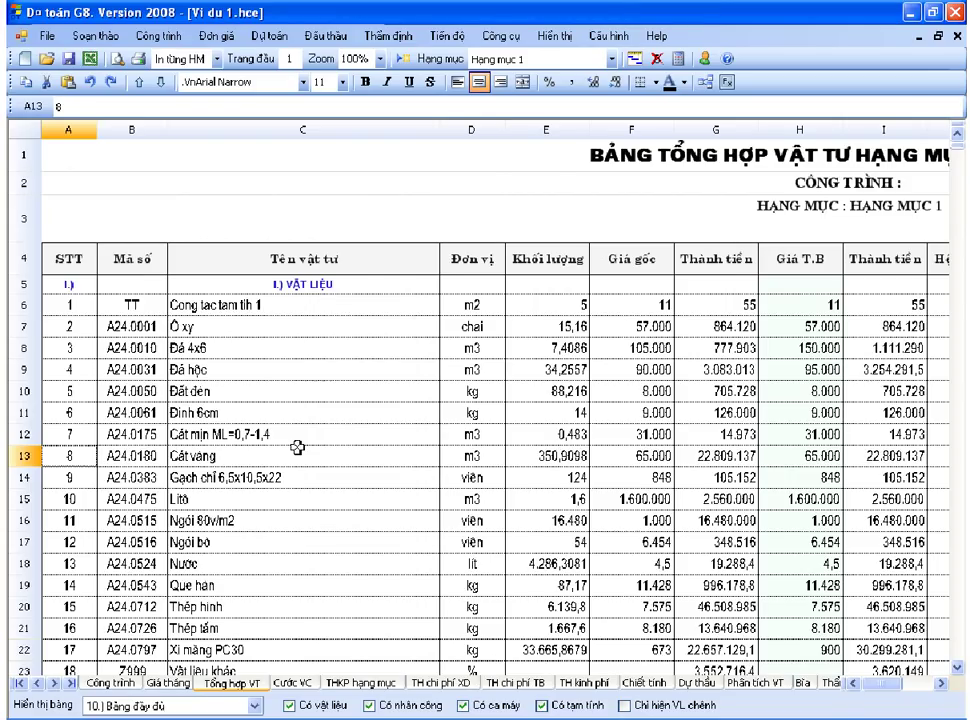
pyautogui.click(122, 320)
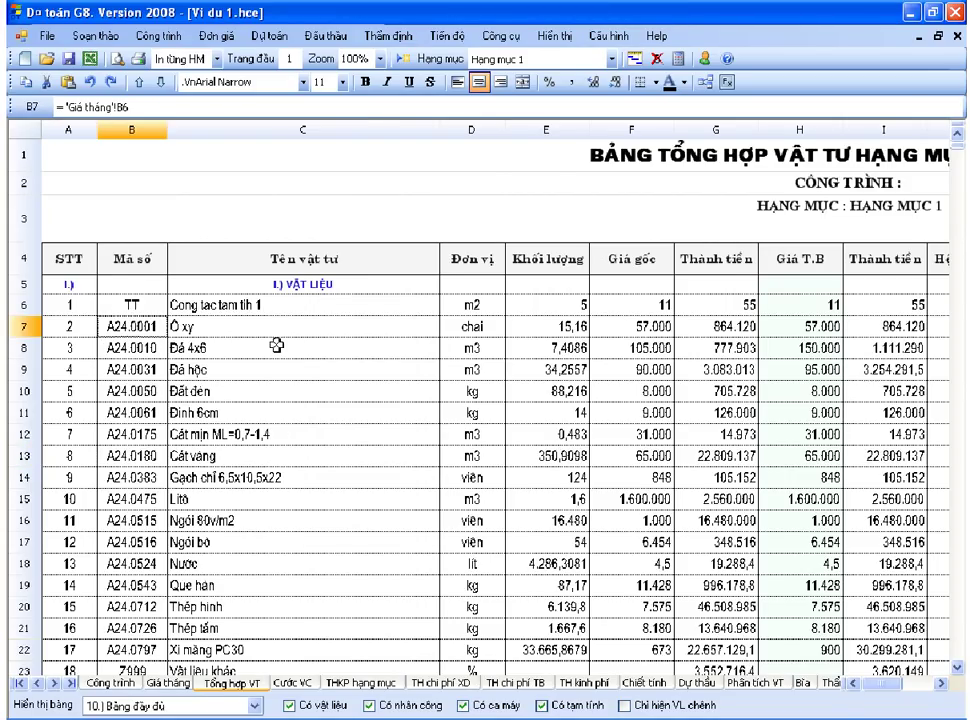
pyautogui.click(546, 369)
# - Look over the full table's Giá gốc, Giá T.B and Cước V.C columns
pyautogui.click(942, 685)
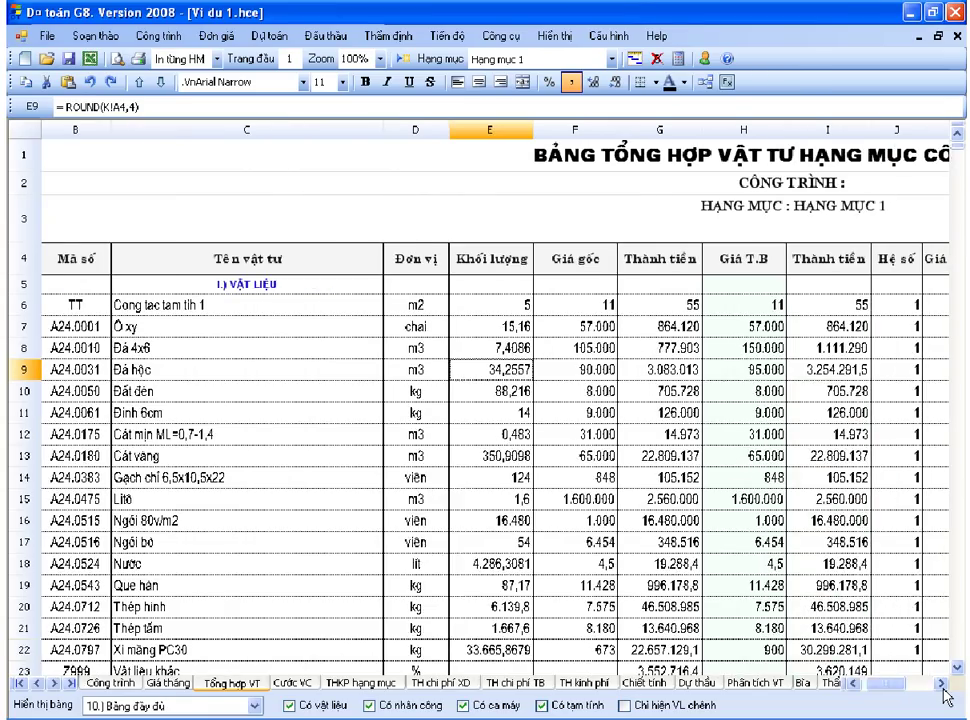
pyautogui.click(942, 685)
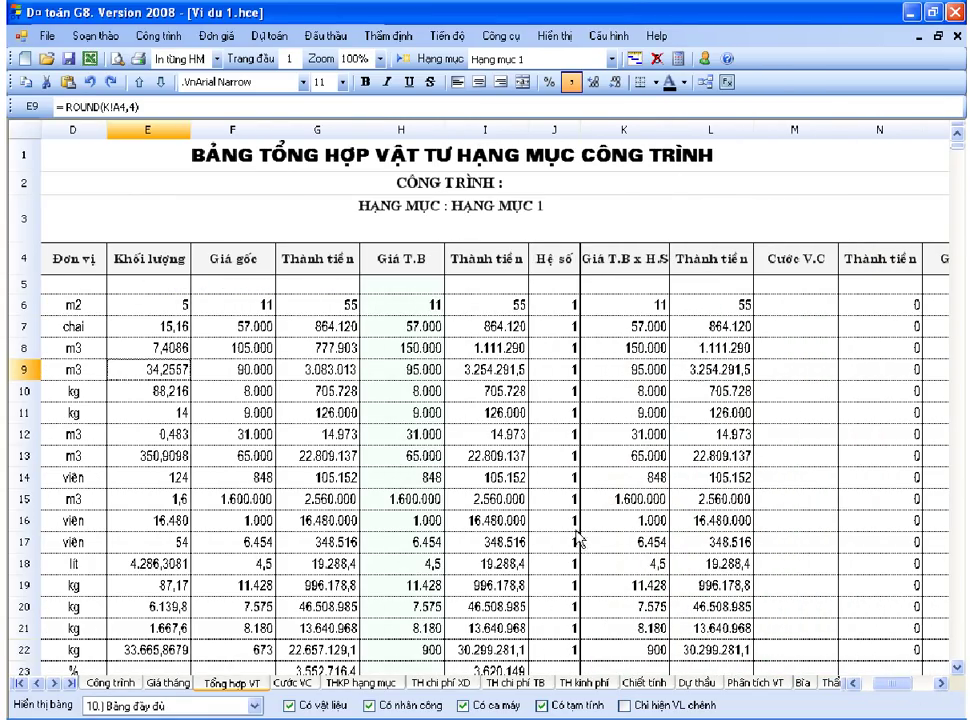
pyautogui.click(215, 260)
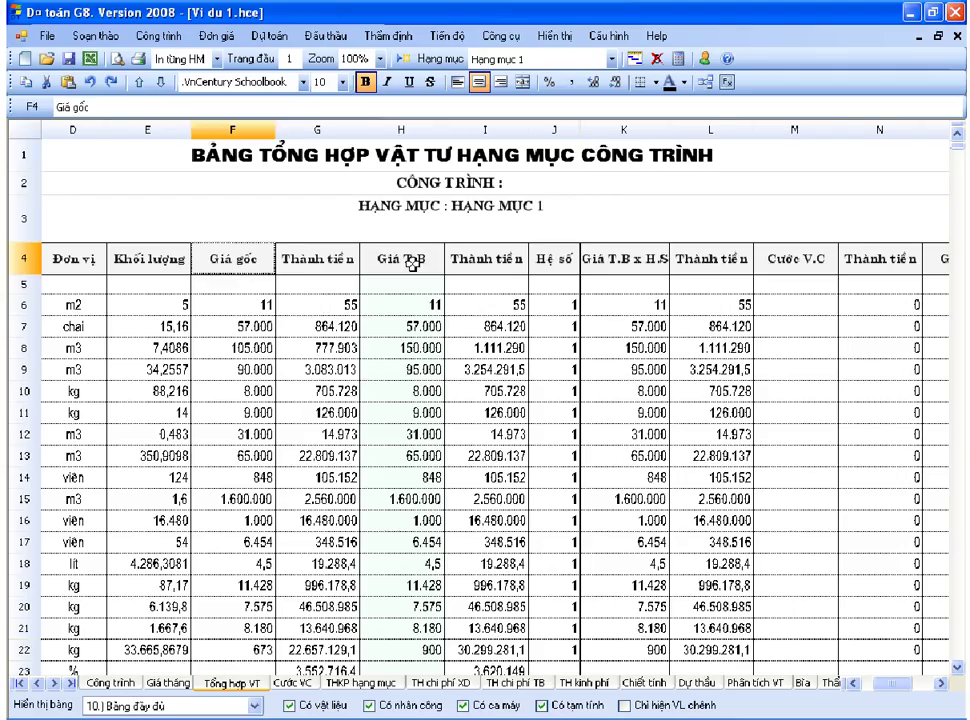
pyautogui.click(410, 260)
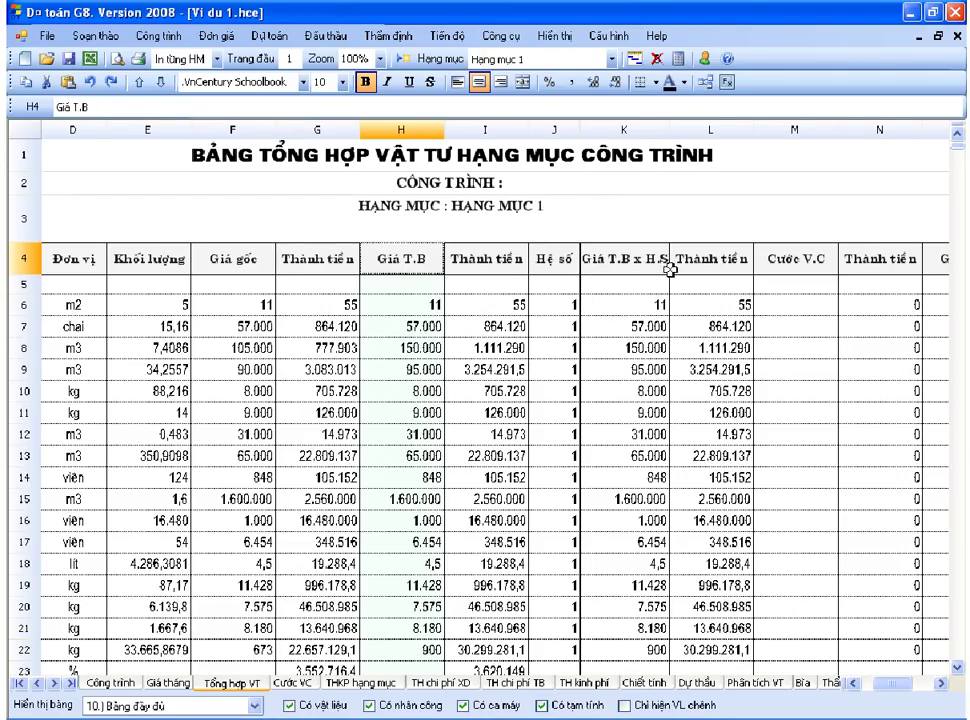
pyautogui.click(790, 260)
# - Examine the full table's Giá H.T, Thành tiền, Chênh lệch and Tổng chênh columns, including Đá 4x6's site amount
pyautogui.click(941, 684)
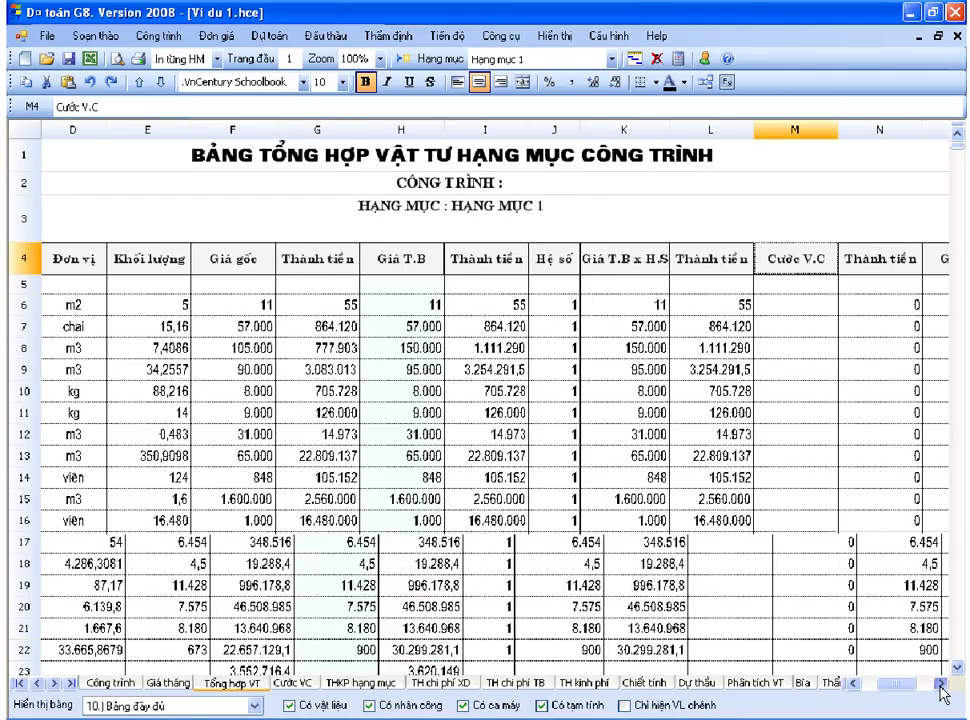
pyautogui.click(941, 684)
pyautogui.click(813, 260)
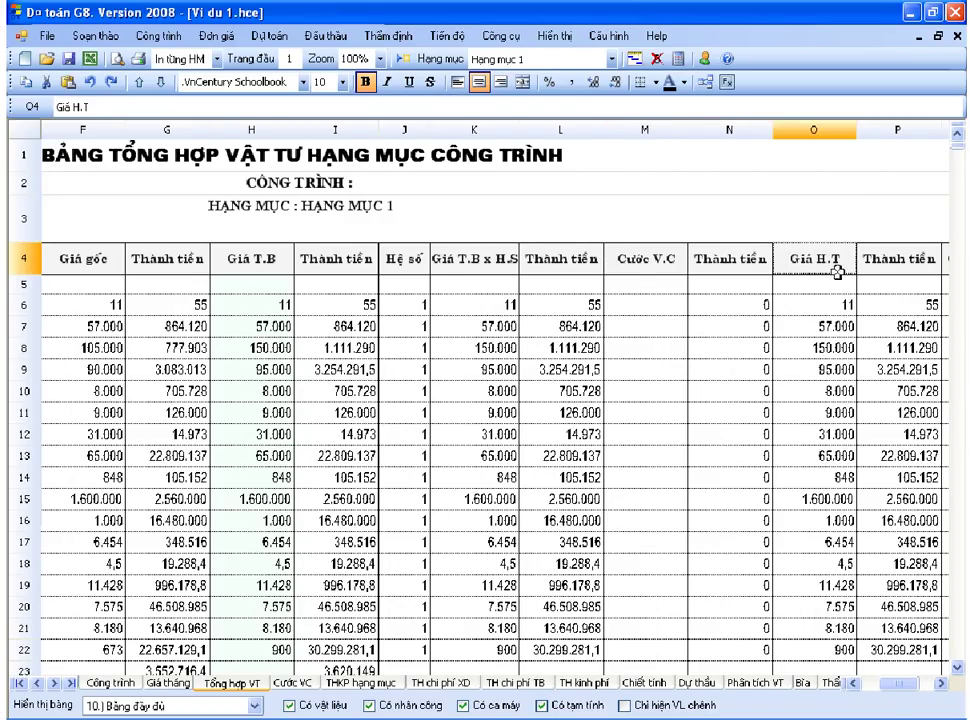
pyautogui.click(903, 350)
pyautogui.click(941, 684)
pyautogui.click(941, 684)
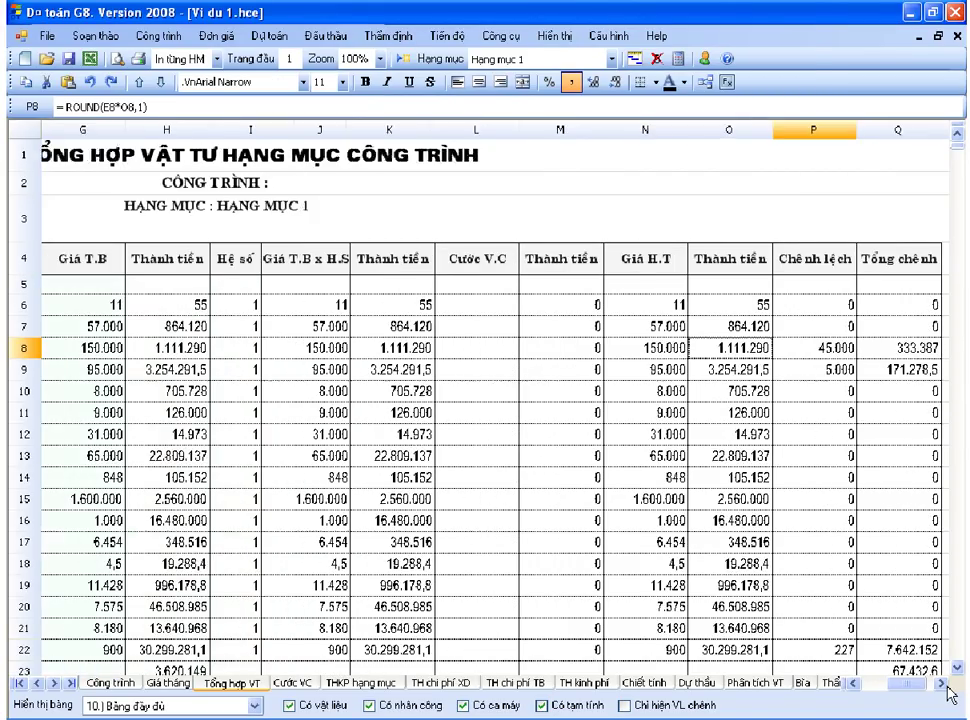
pyautogui.click(948, 692)
pyautogui.click(745, 268)
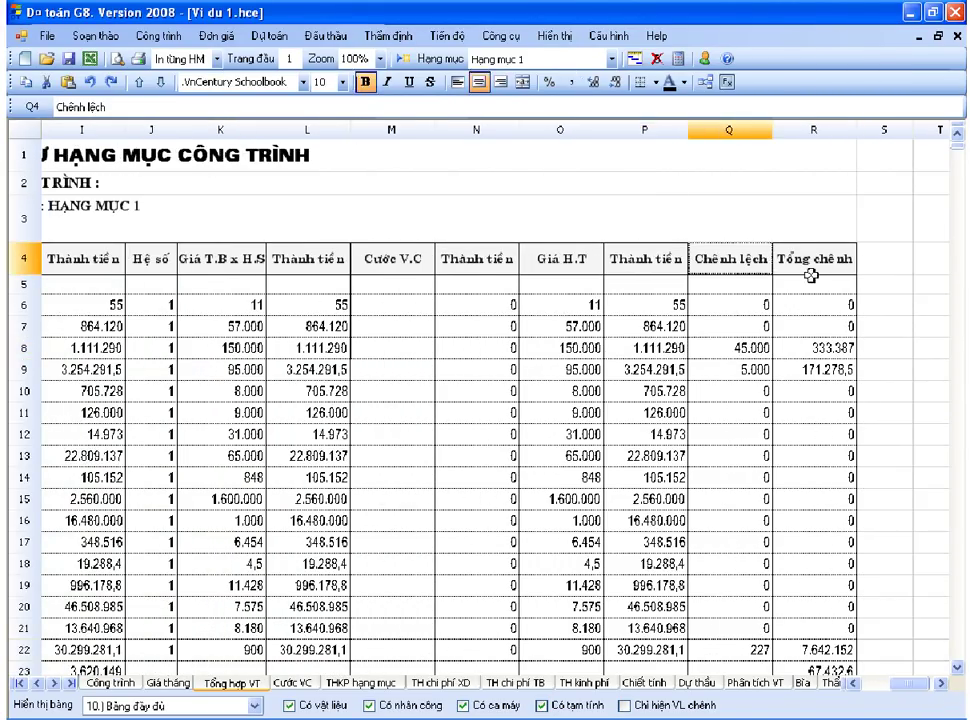
pyautogui.click(797, 285)
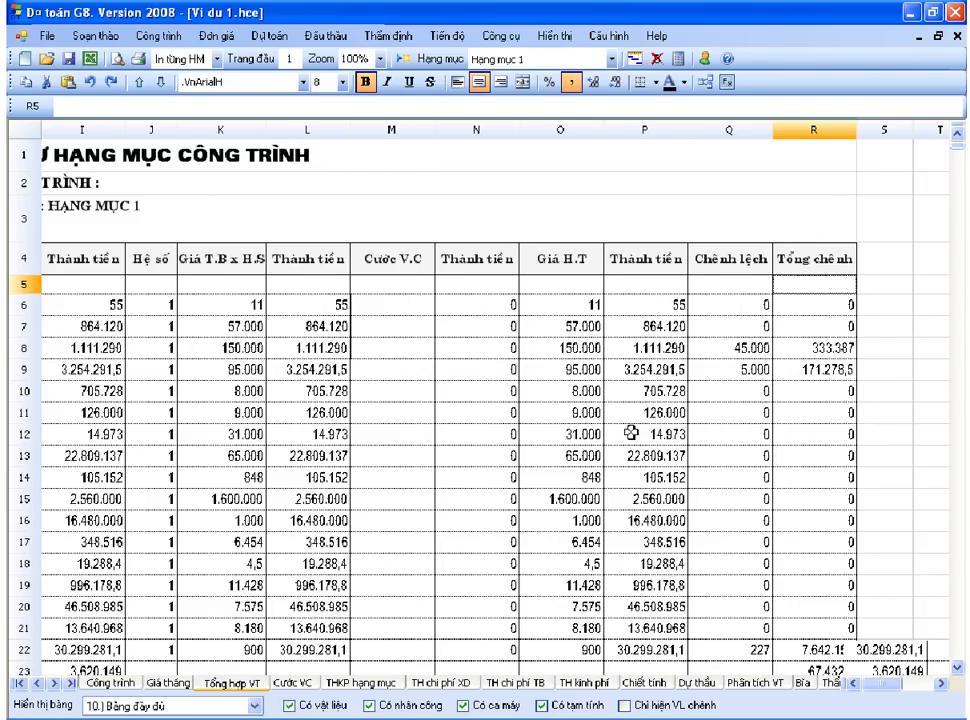
# - Hide columns G and H, the base-price Thành tiền and Giá T.B, in the full material summary
pyautogui.press('Home')
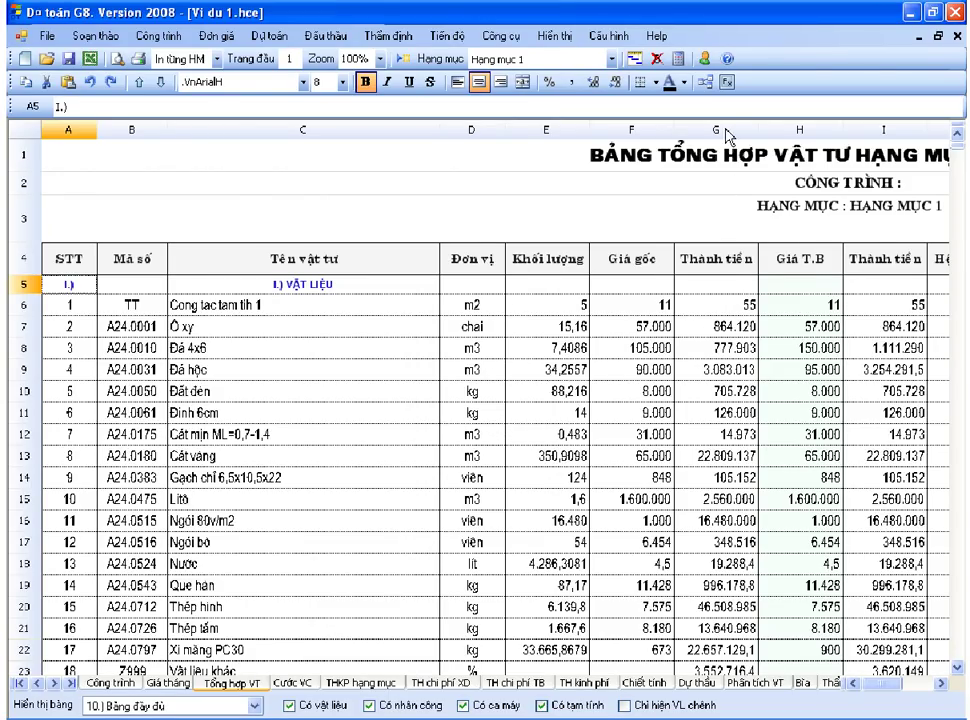
pyautogui.click(700, 260)
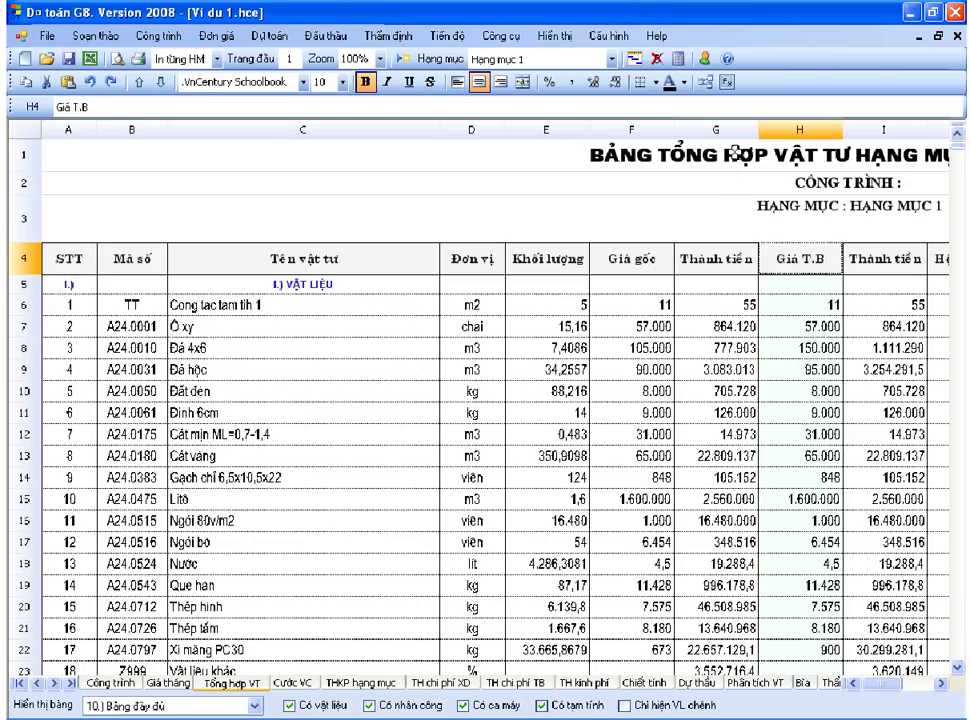
pyautogui.click(730, 131)
pyautogui.moveTo(730, 131); pyautogui.dragTo(800, 141)
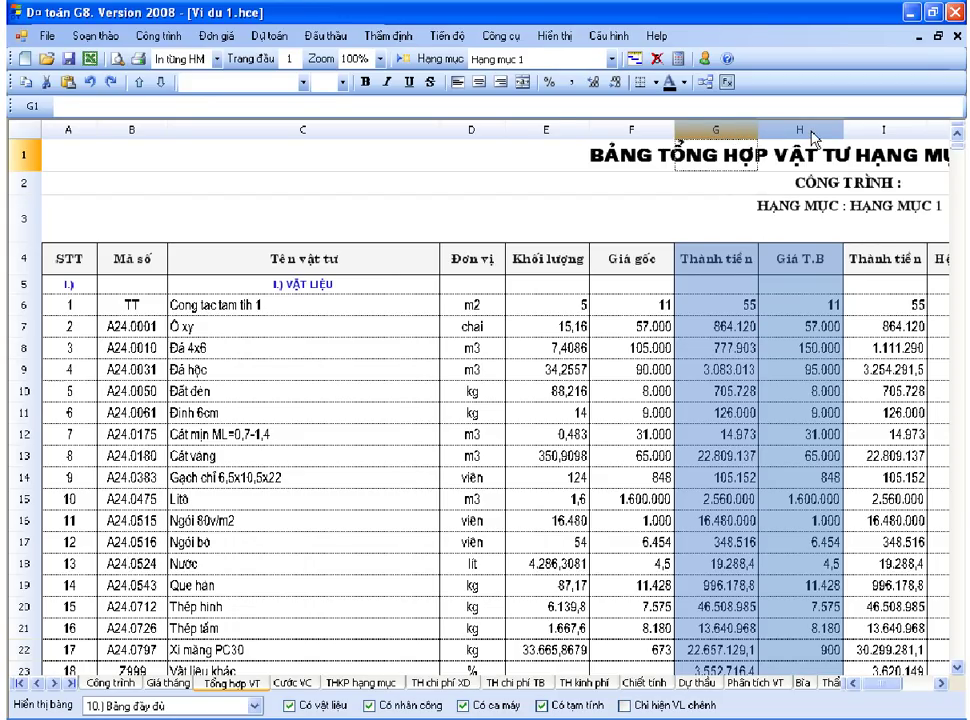
pyautogui.click(96, 36)
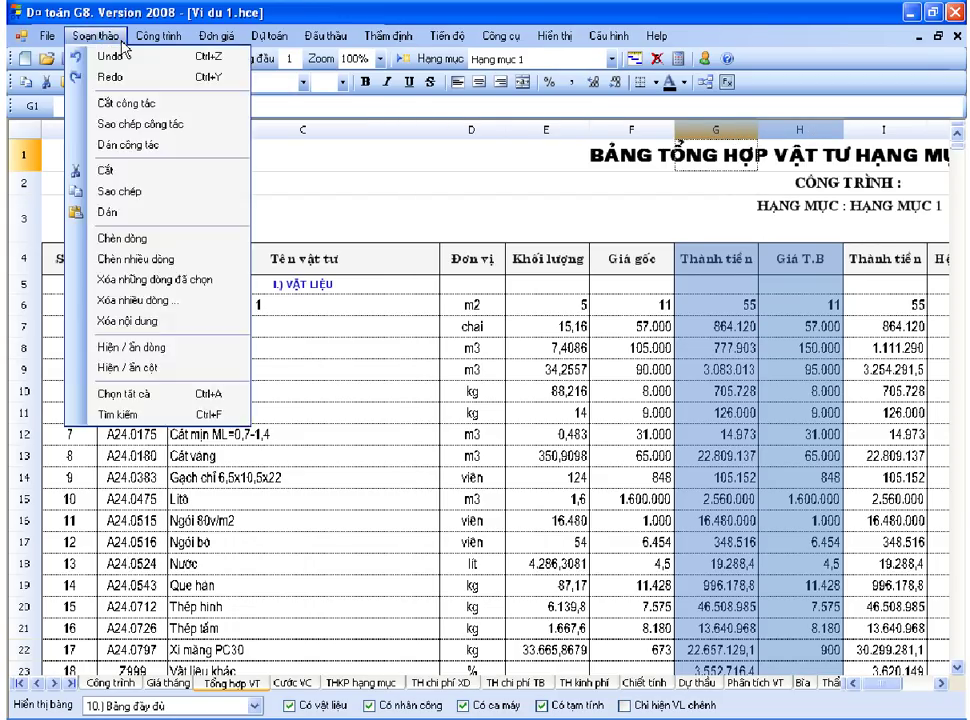
pyautogui.click(125, 367)
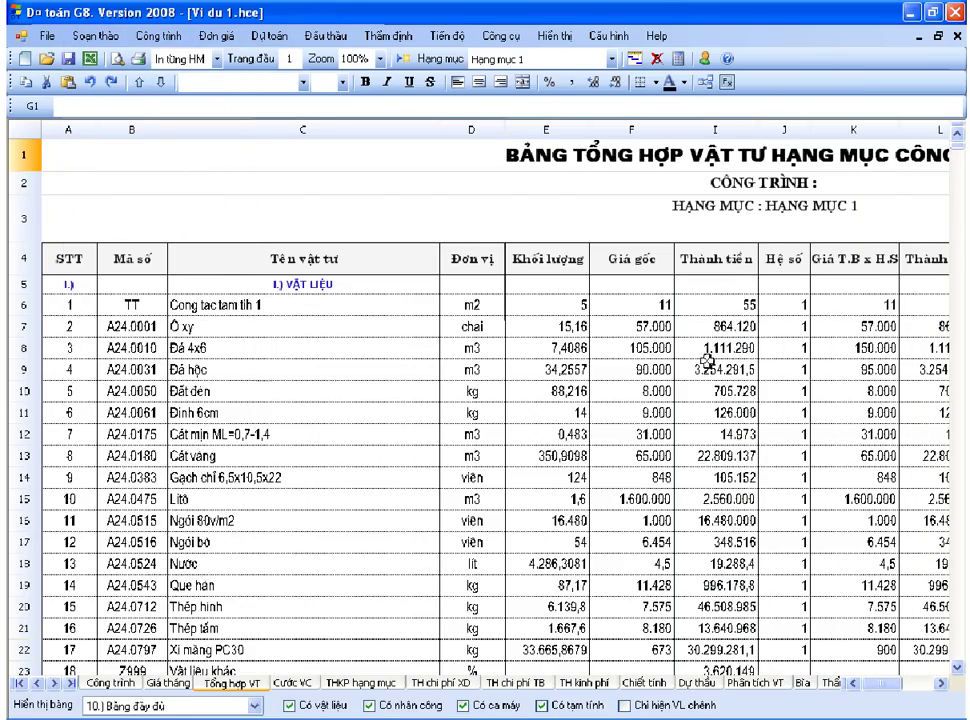
pyautogui.click(714, 360)
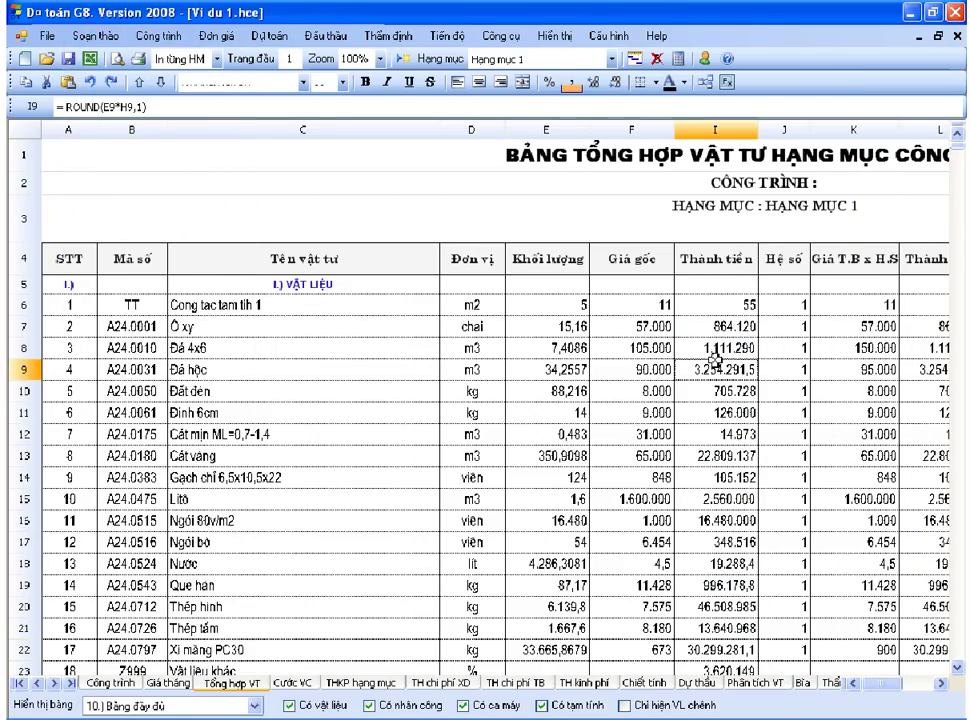
pyautogui.click(705, 308)
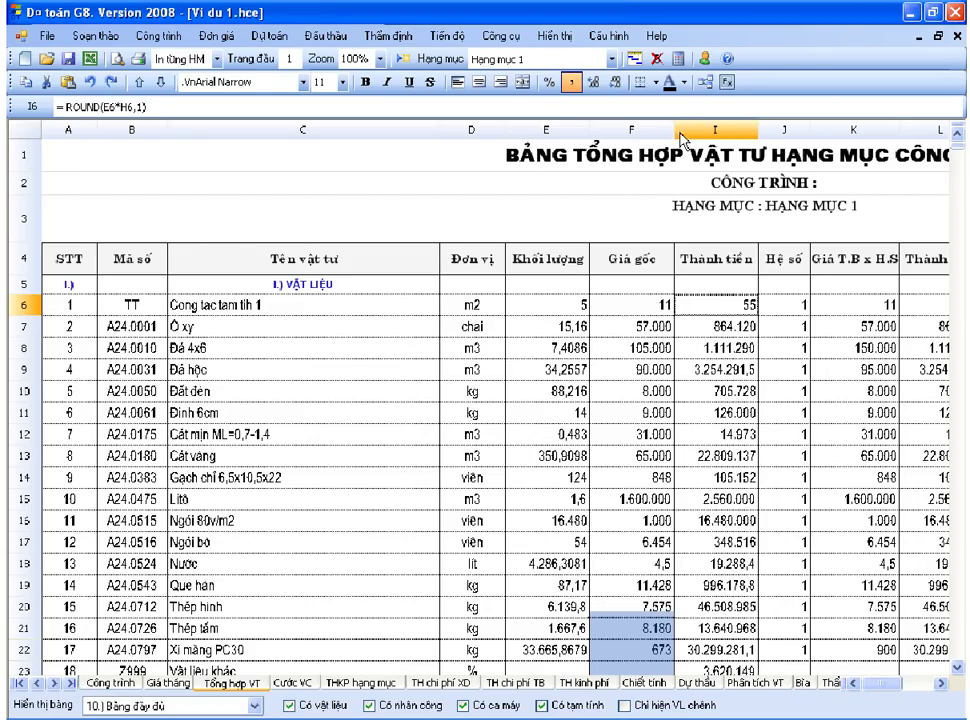
# - Unhide columns G and H between Giá gốc and the second Thành tiền in the full material summary, and check both restored columns
pyautogui.moveTo(630, 130); pyautogui.dragTo(693, 138)
pyautogui.click(95, 35)
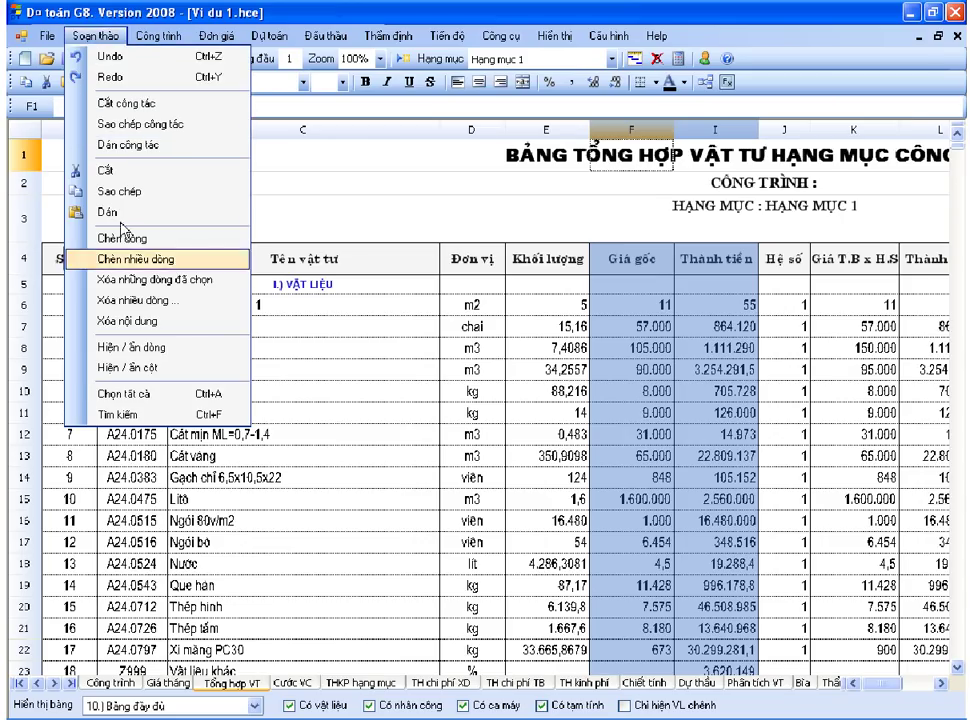
pyautogui.click(218, 370)
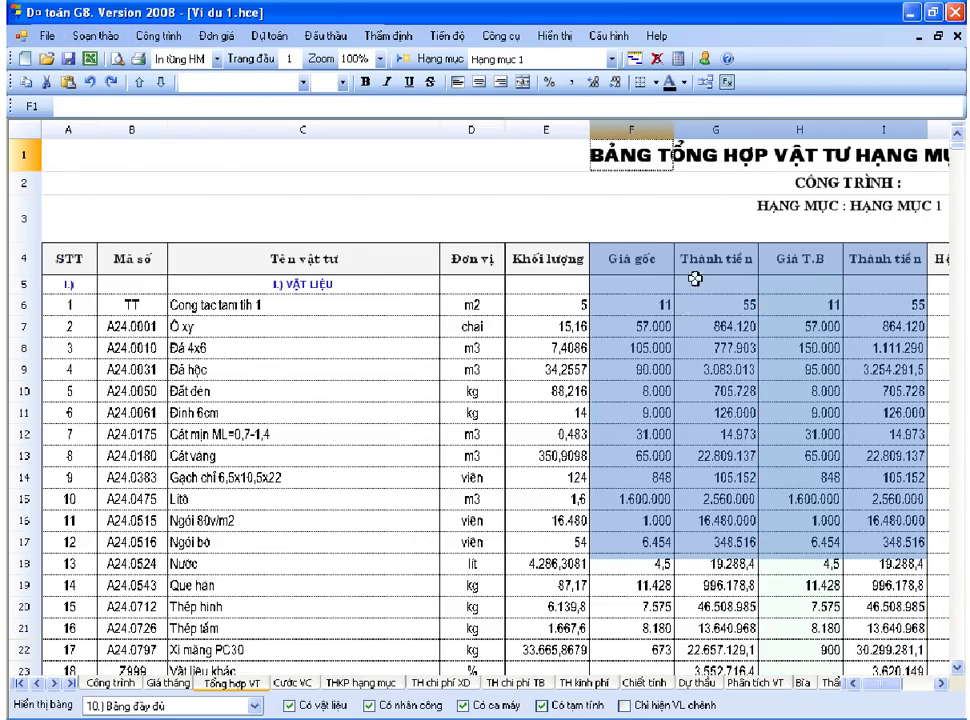
pyautogui.click(789, 131)
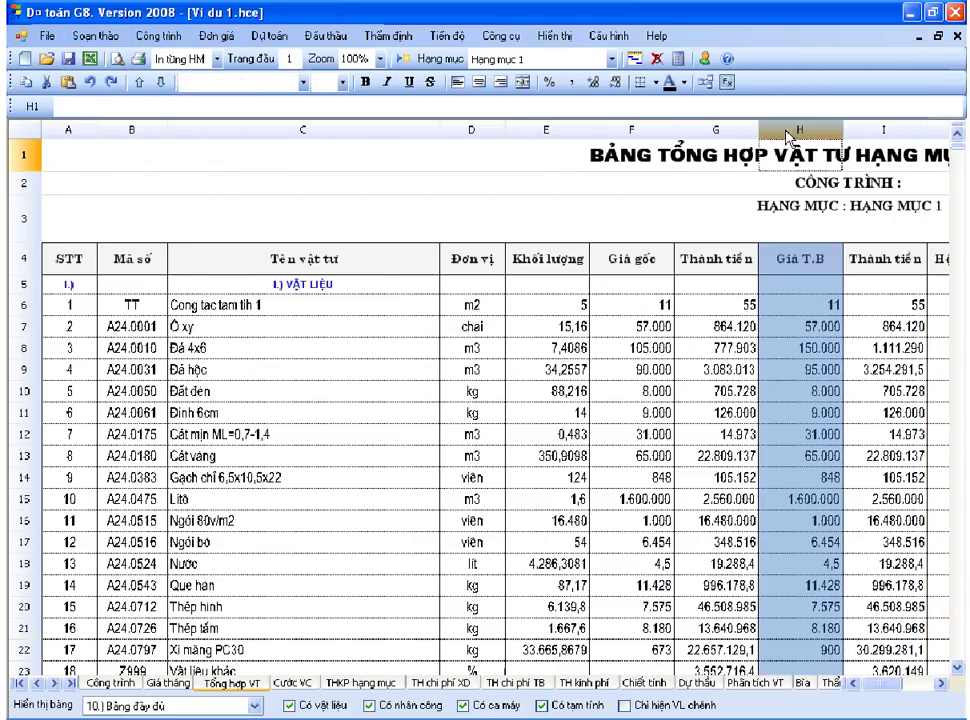
pyautogui.click(753, 135)
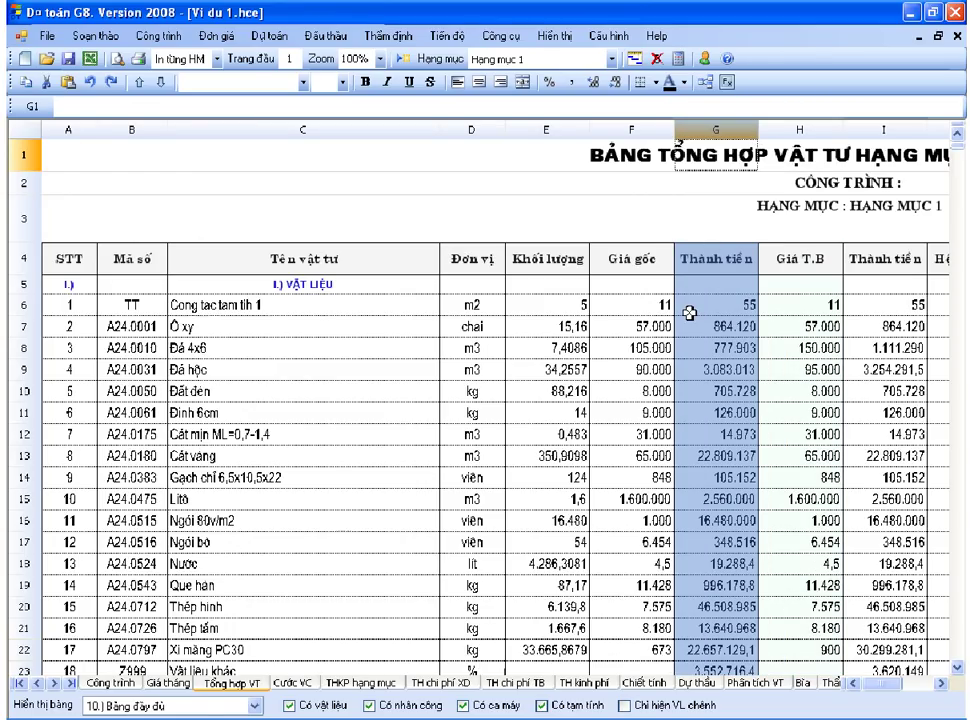
# - Switch the material summary to 7.) Bảng chênh lệch rút gọn and look through the list of available table layouts
pyautogui.click(357, 309)
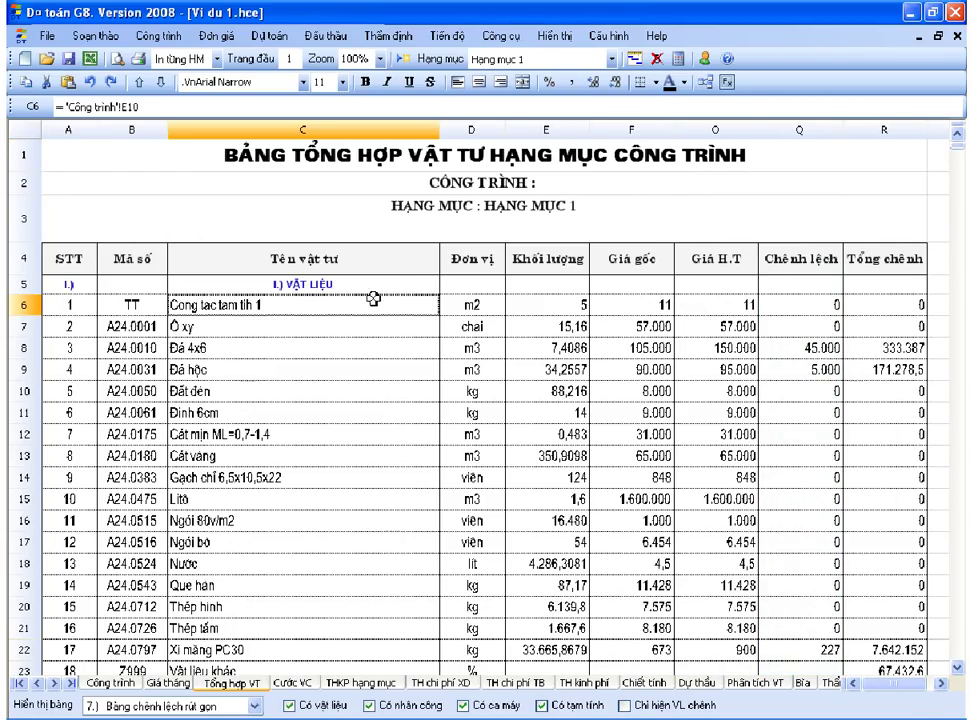
pyautogui.click(413, 400)
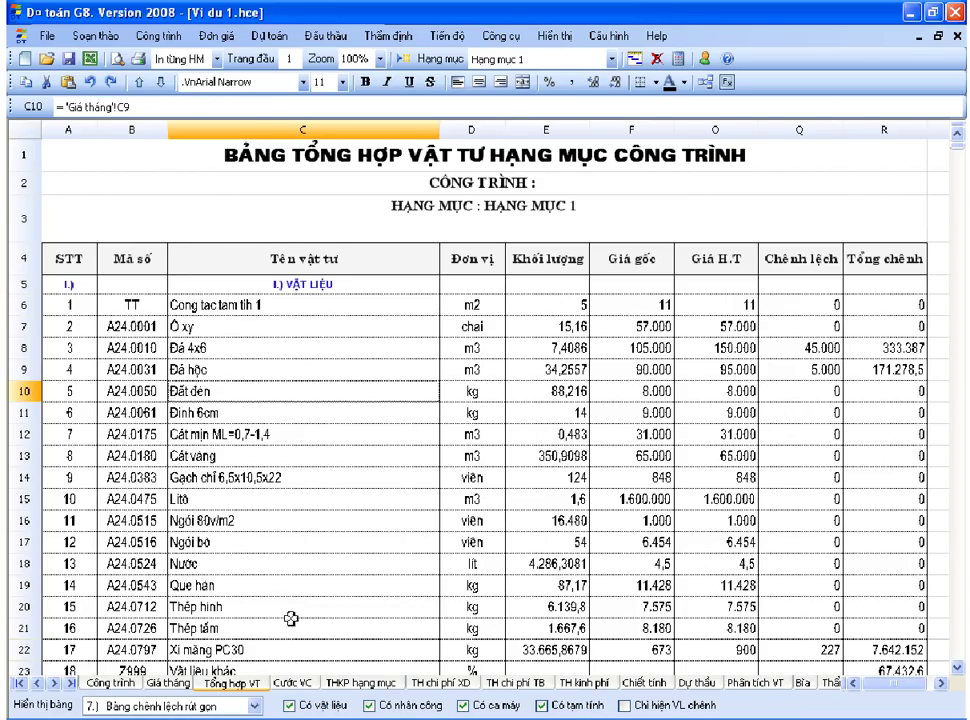
pyautogui.click(258, 708)
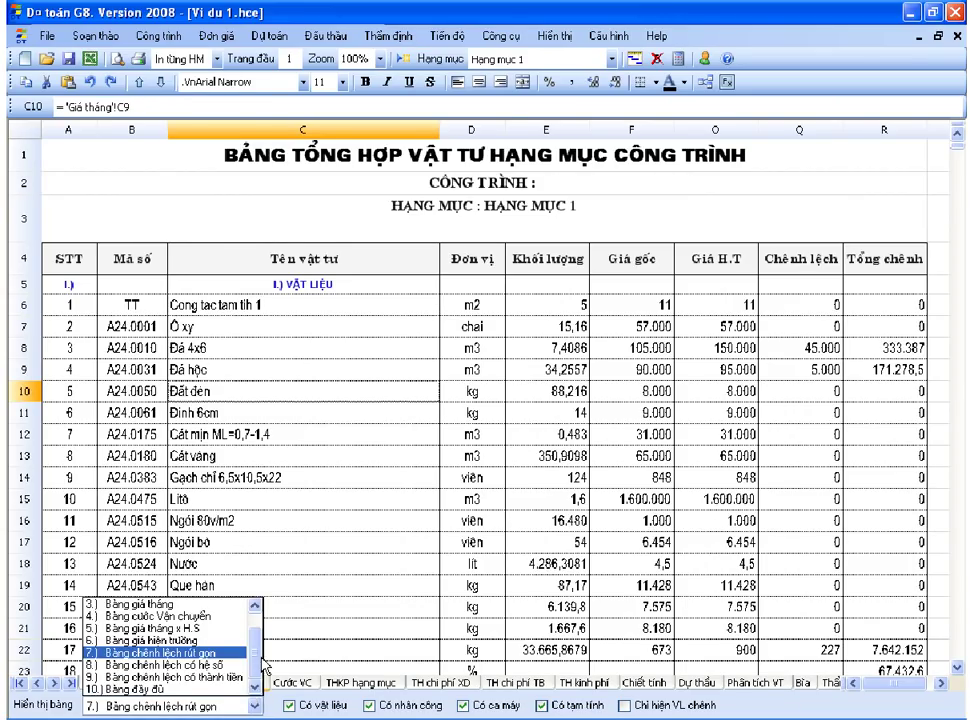
pyautogui.scroll(2, 210, 640)
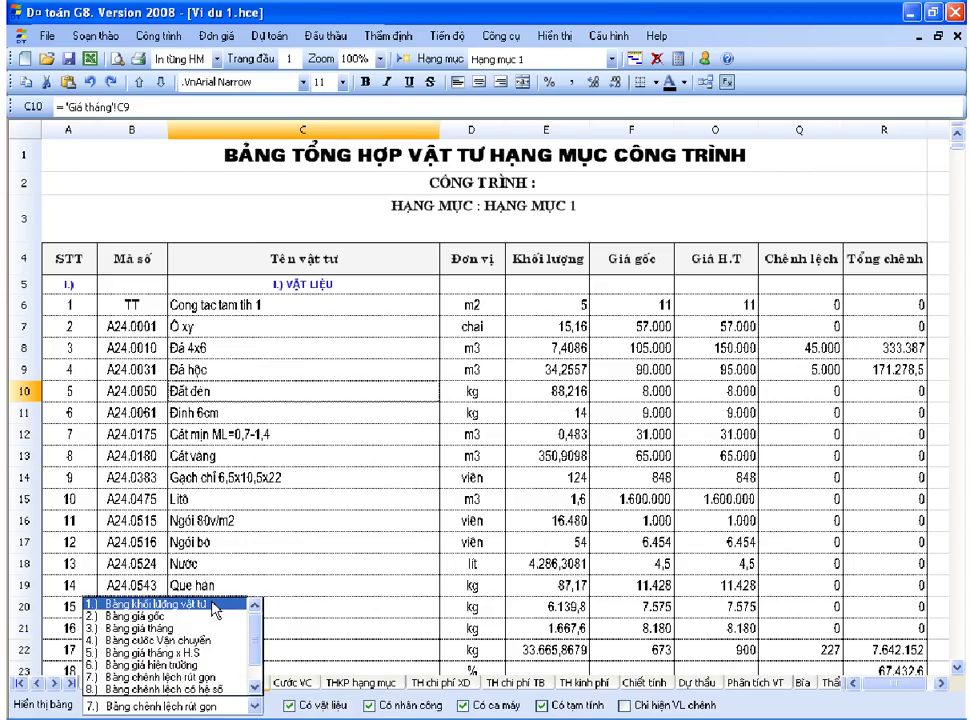
pyautogui.scroll(-3, 213, 640)
pyautogui.click(320, 480)
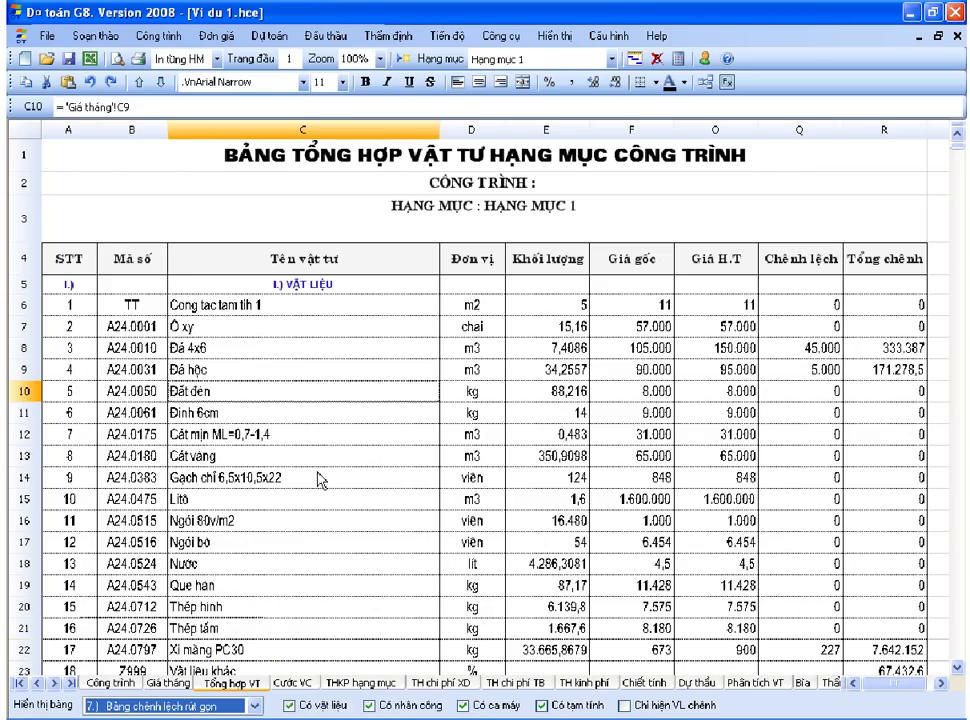
pyautogui.click(320, 498)
pyautogui.click(320, 586)
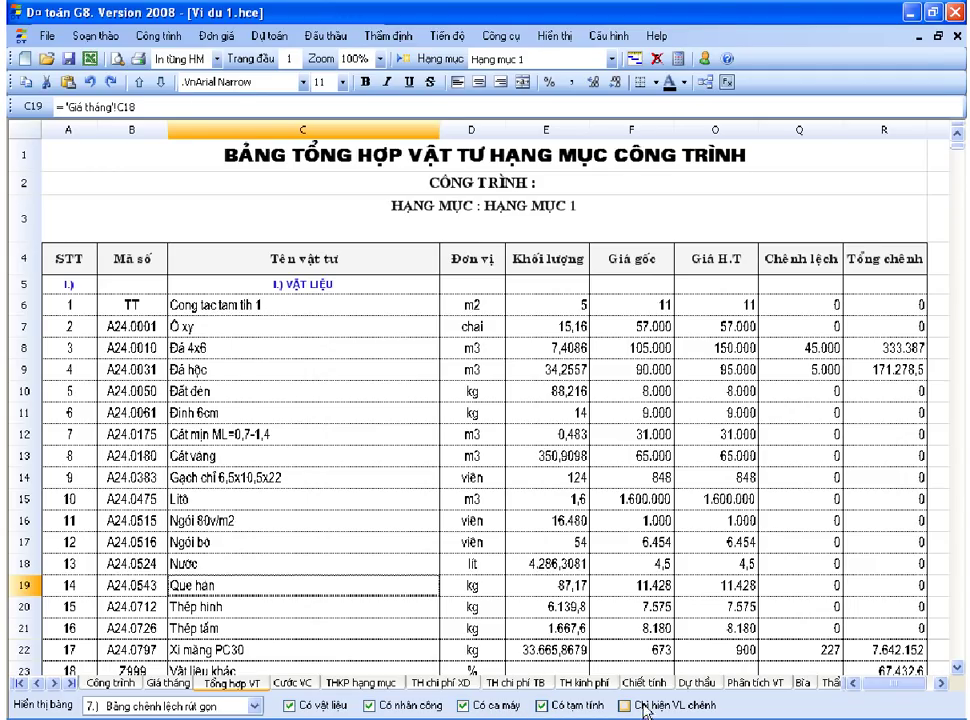
pyautogui.click(478, 455)
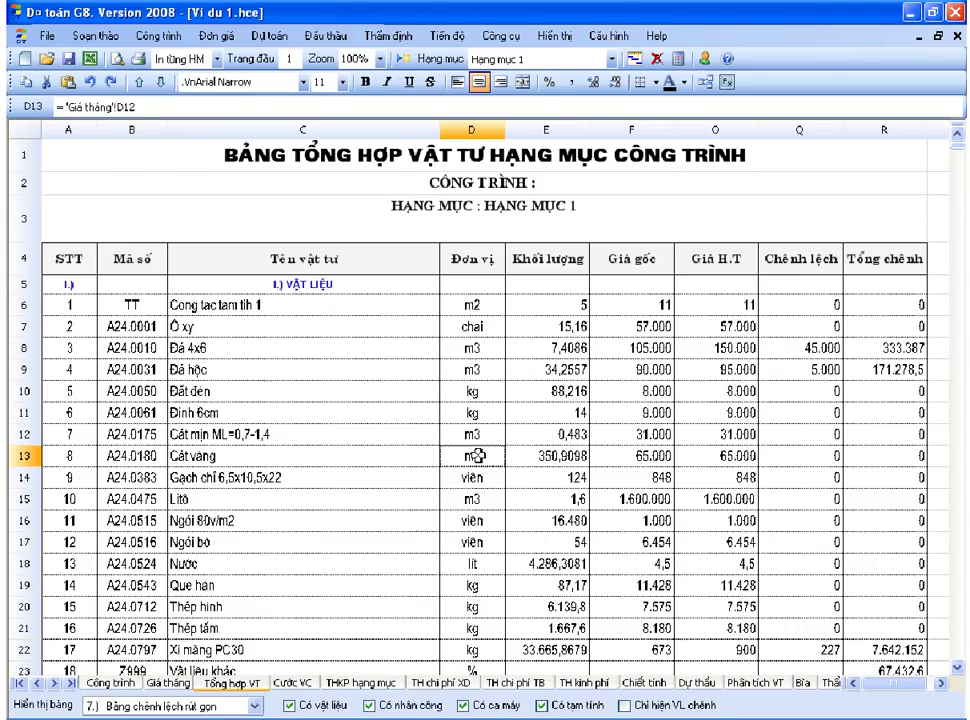